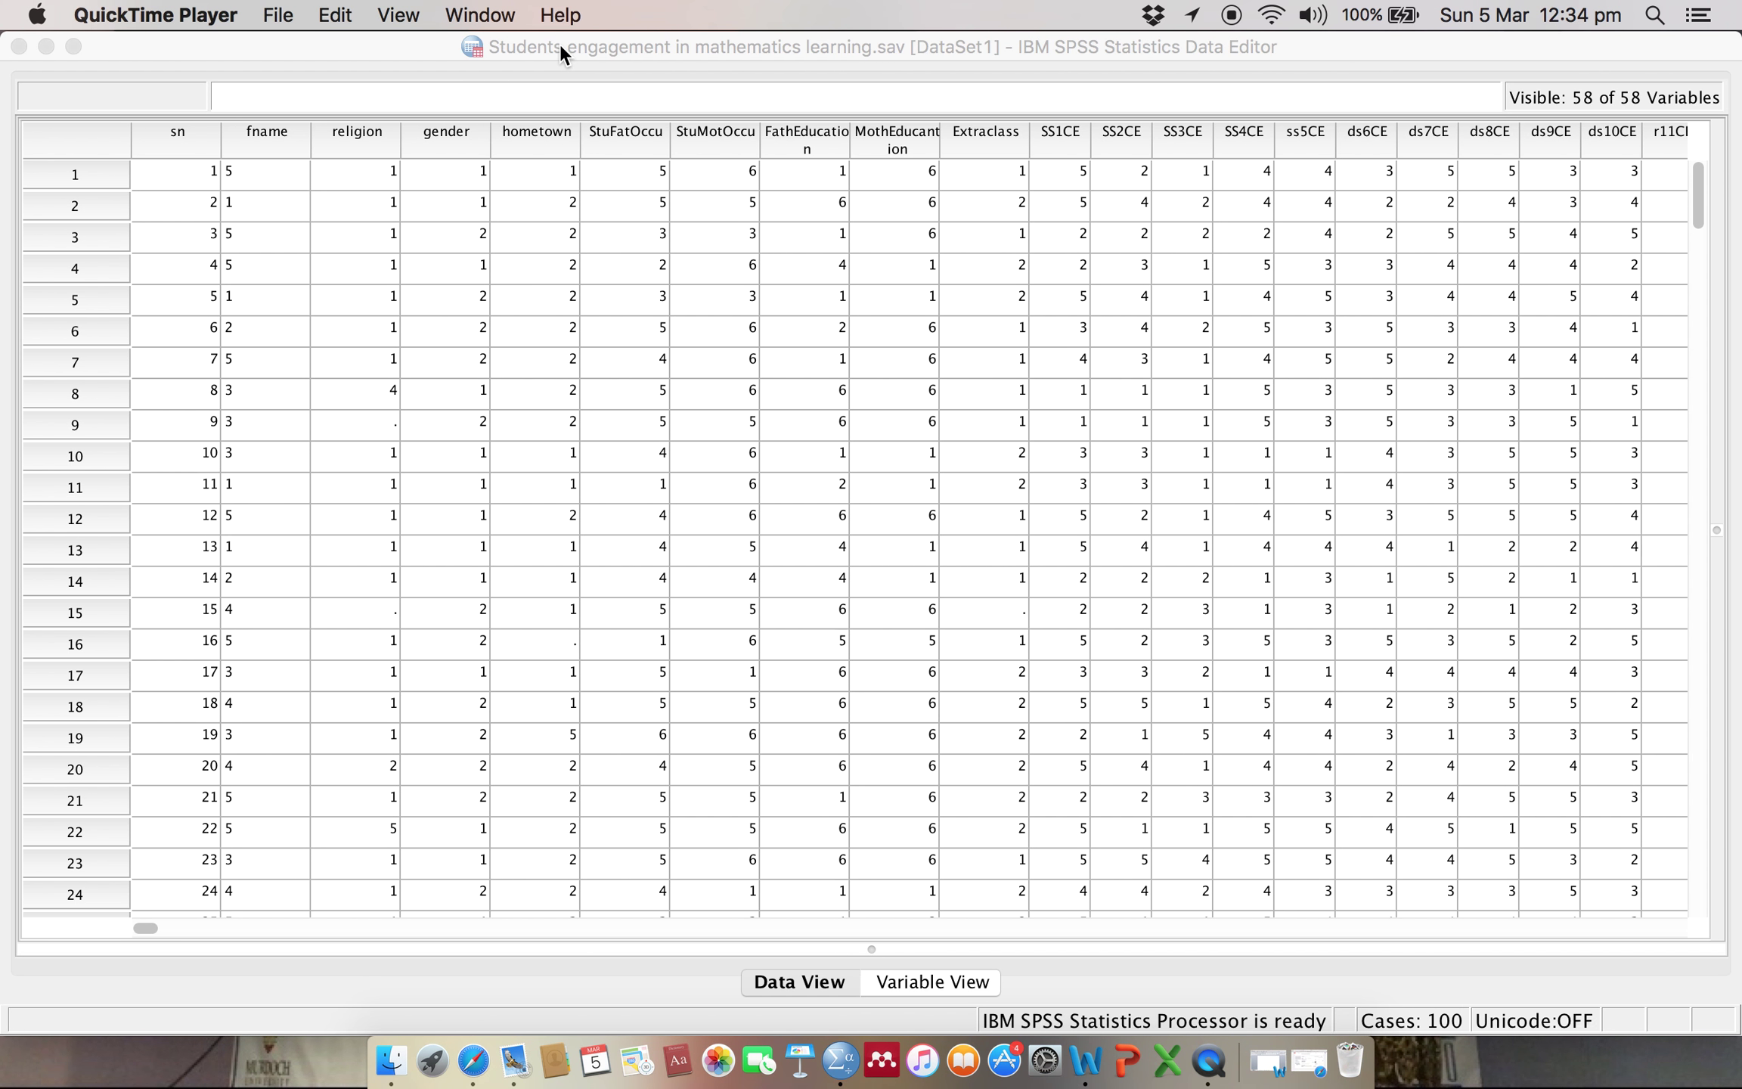
Step: Bring the SPSS data editor window back to the front
left_click(394, 51)
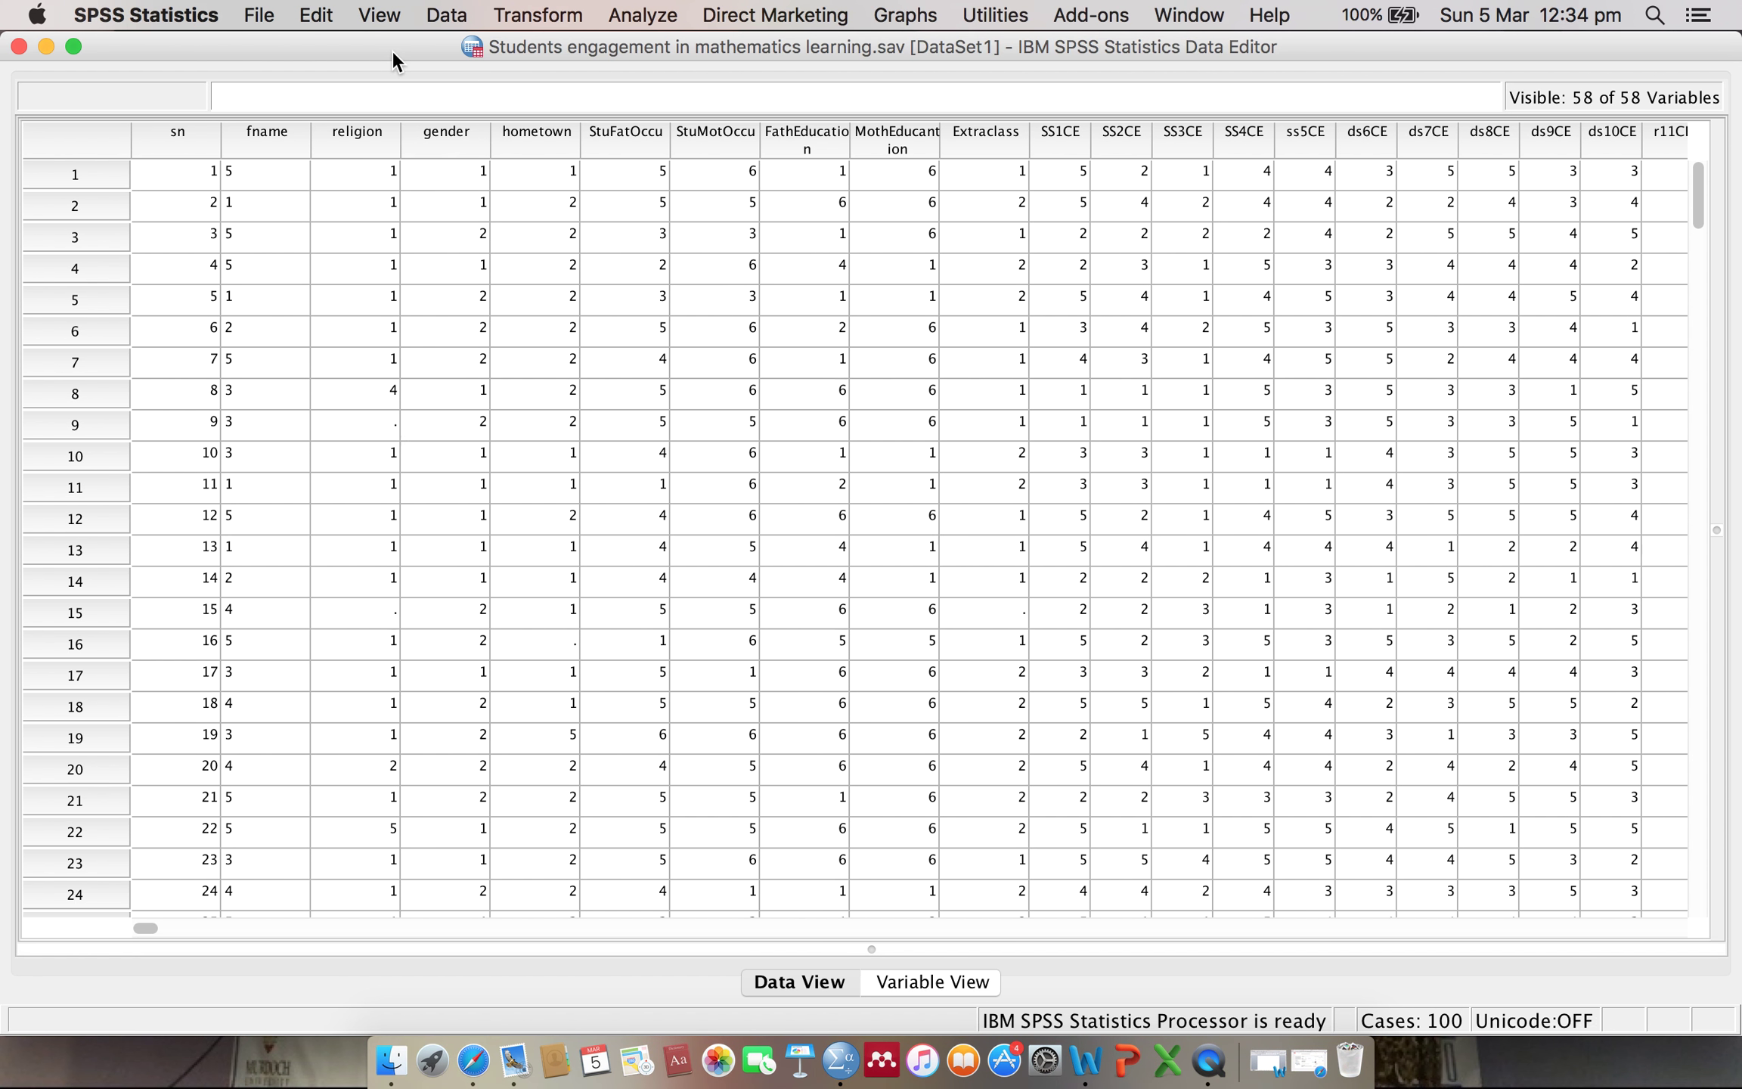
left_click(40, 43)
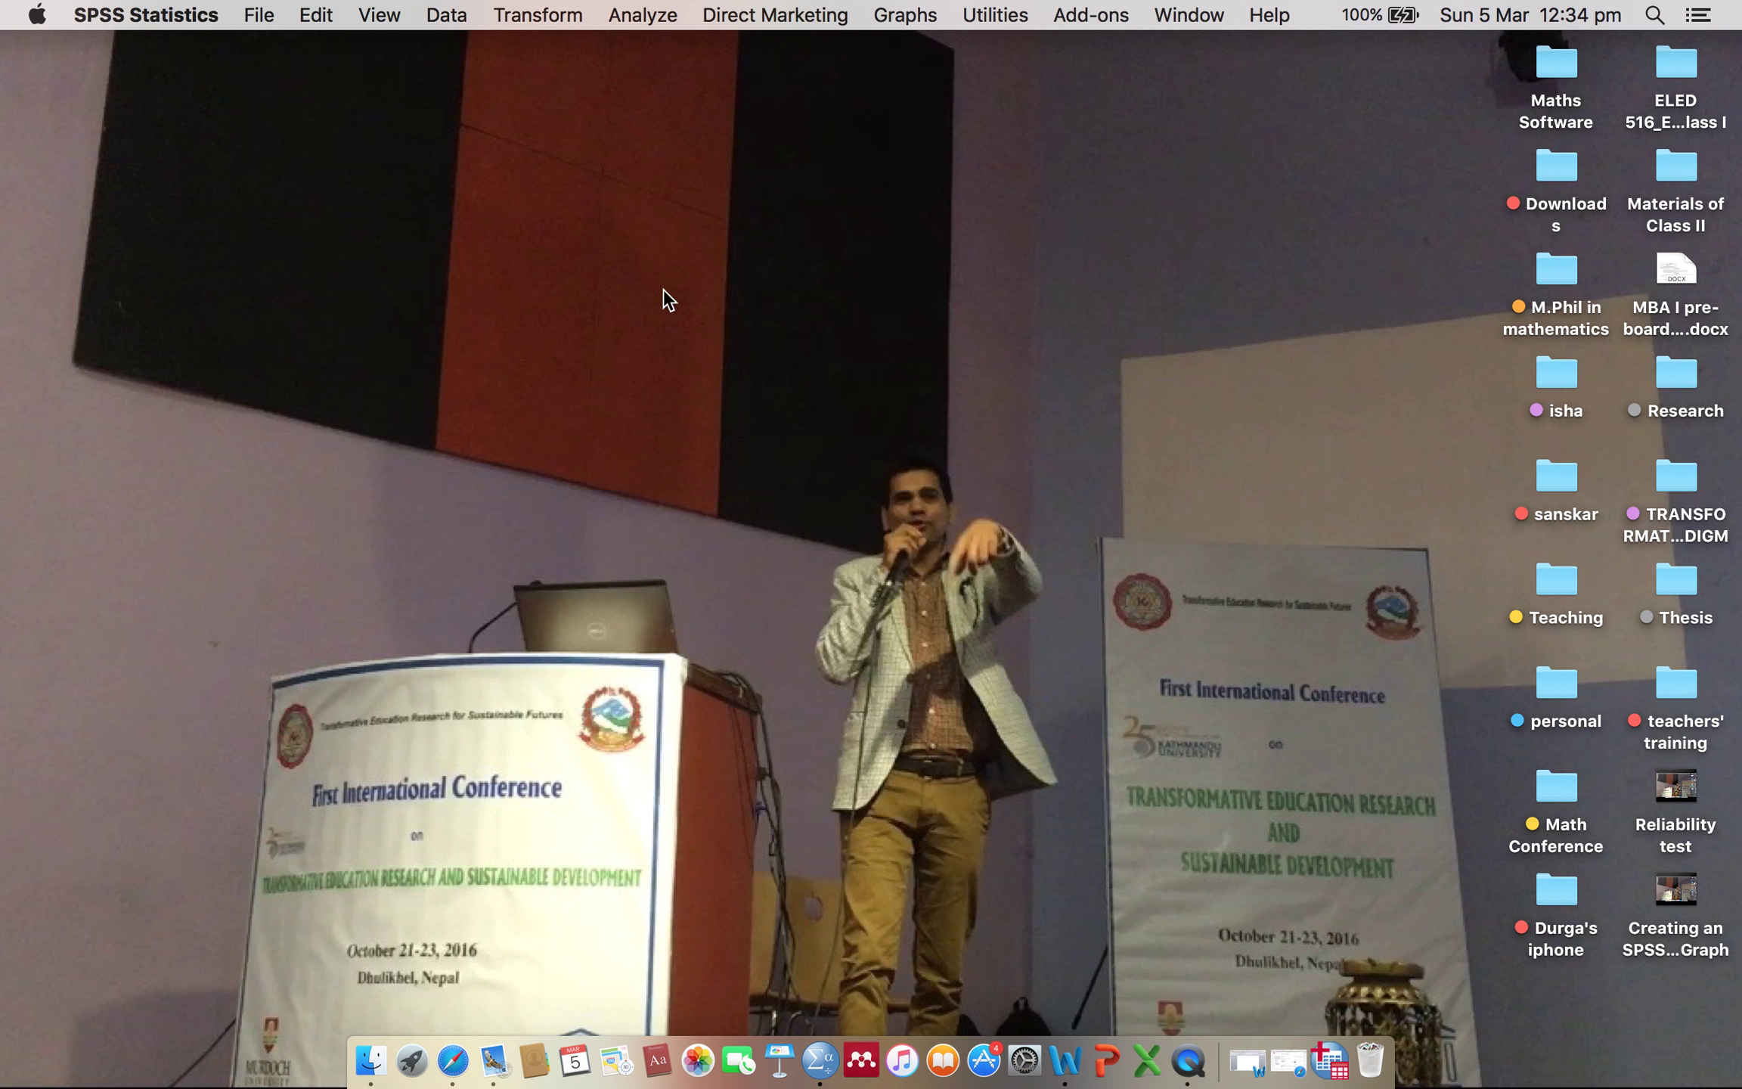
left_click(688, 397)
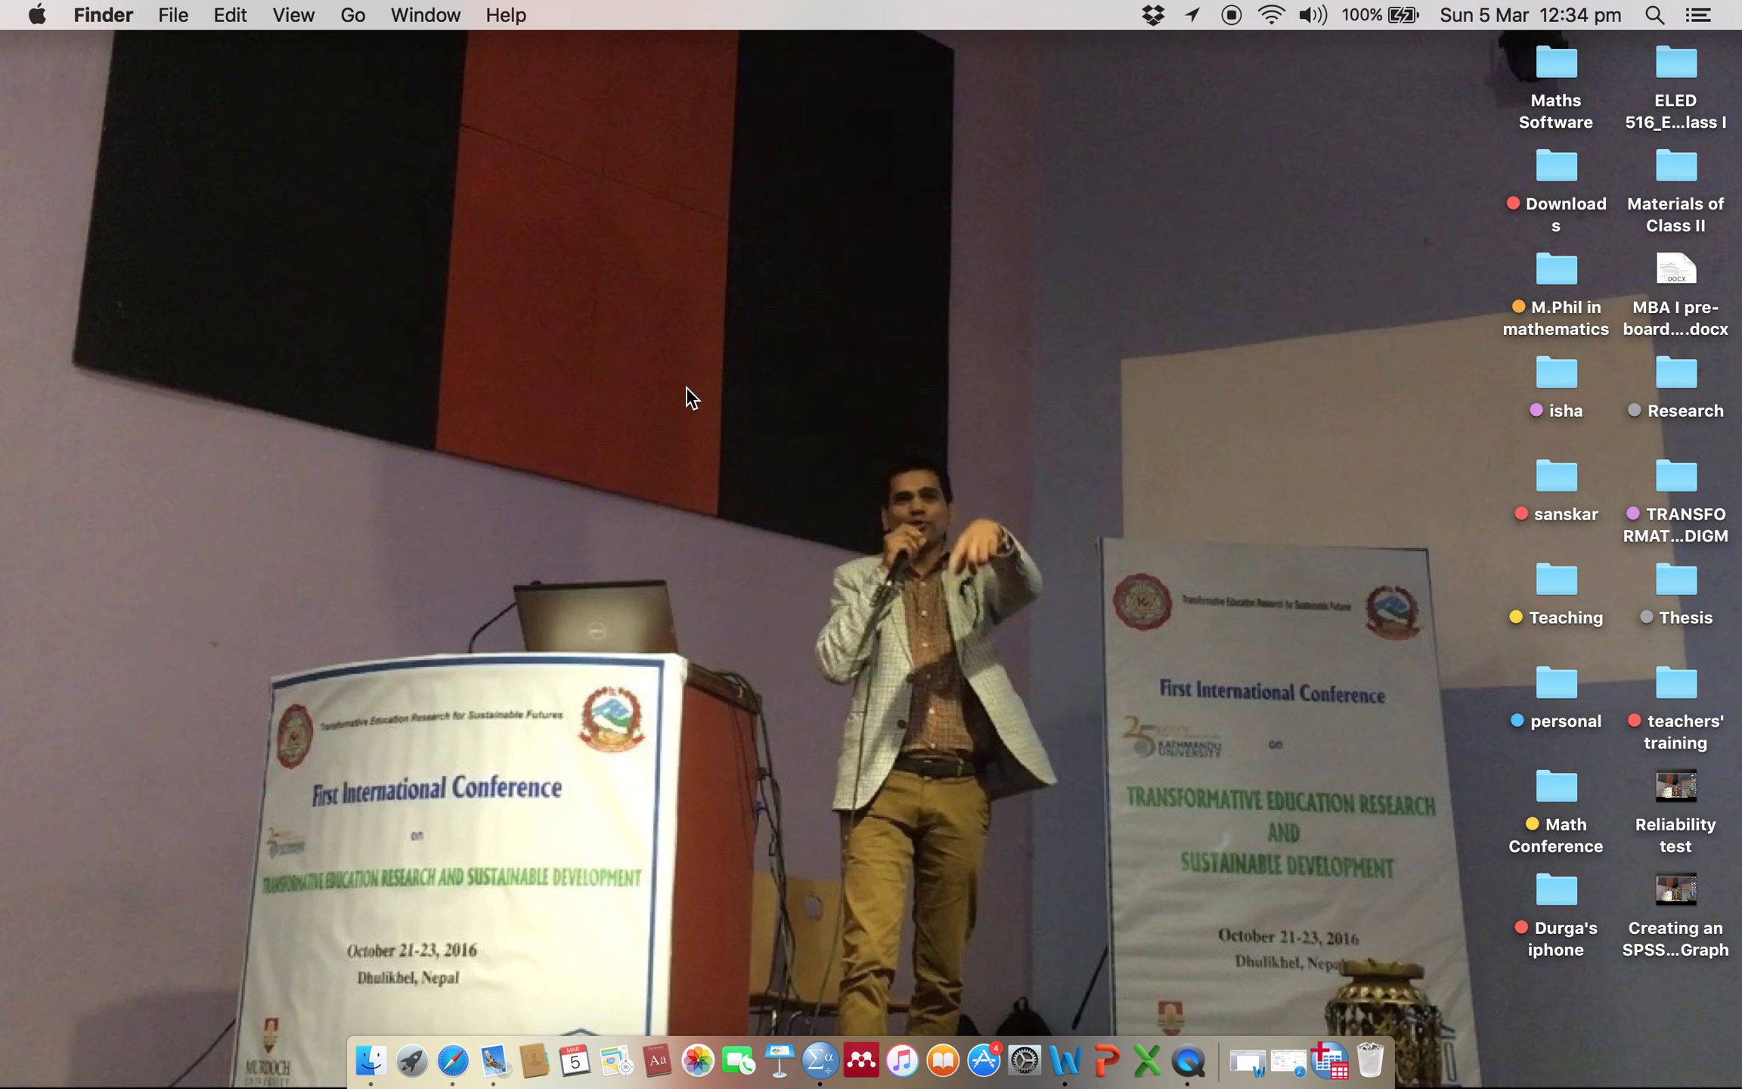
left_click(1331, 1045)
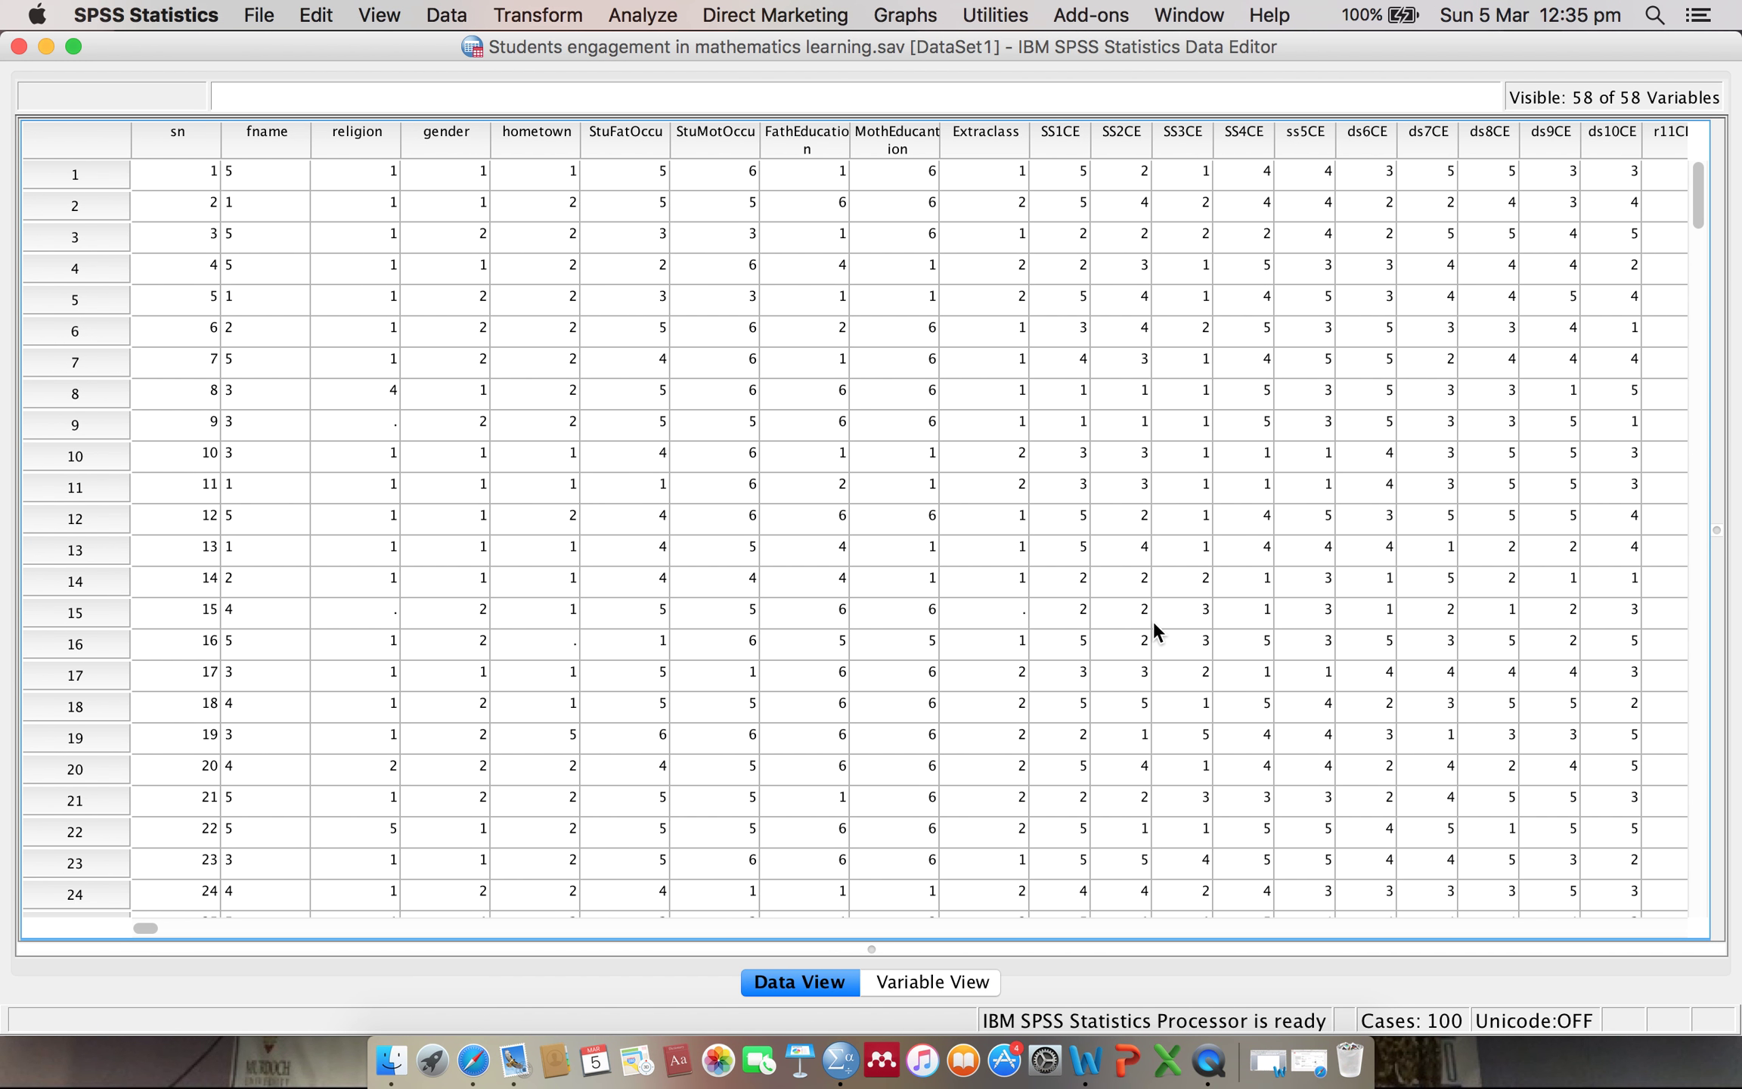
Step: Choose a Clustered bar chart for groups of cases from Graphs > Legacy Dialogs > Bar
left_click(906, 16)
mouse_move(957, 206)
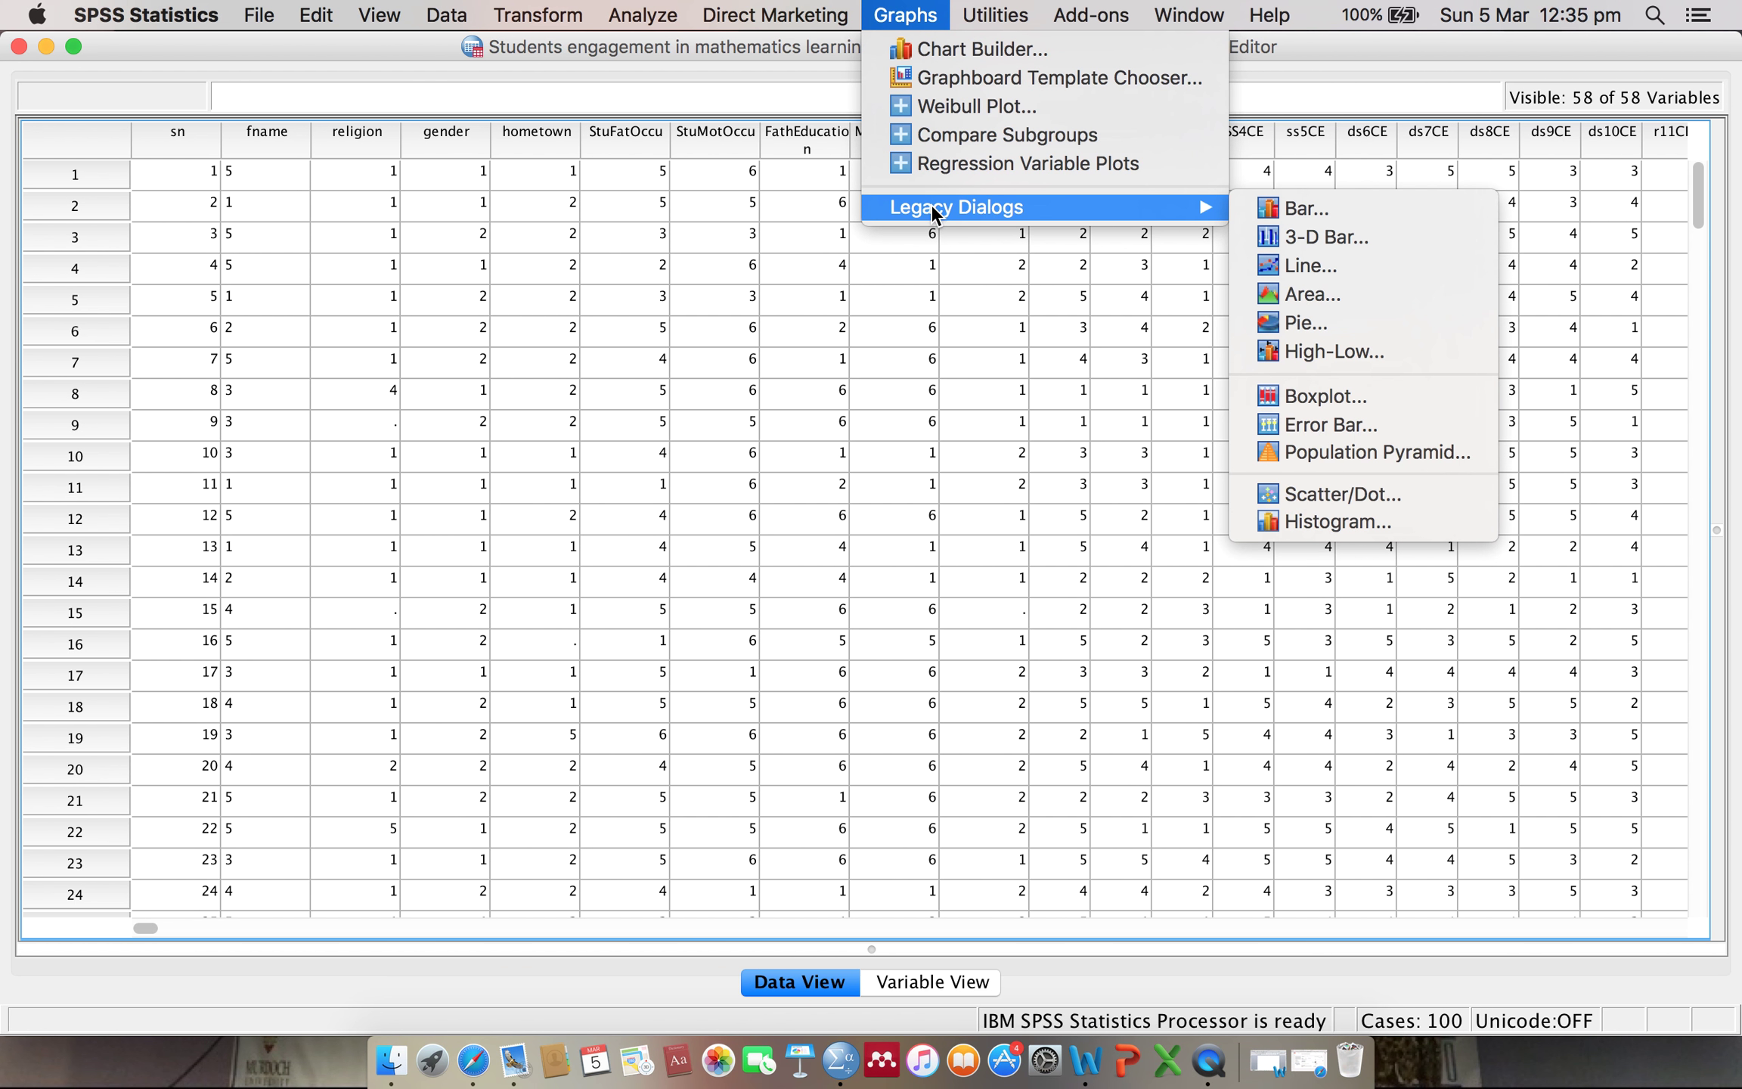
left_click(1266, 208)
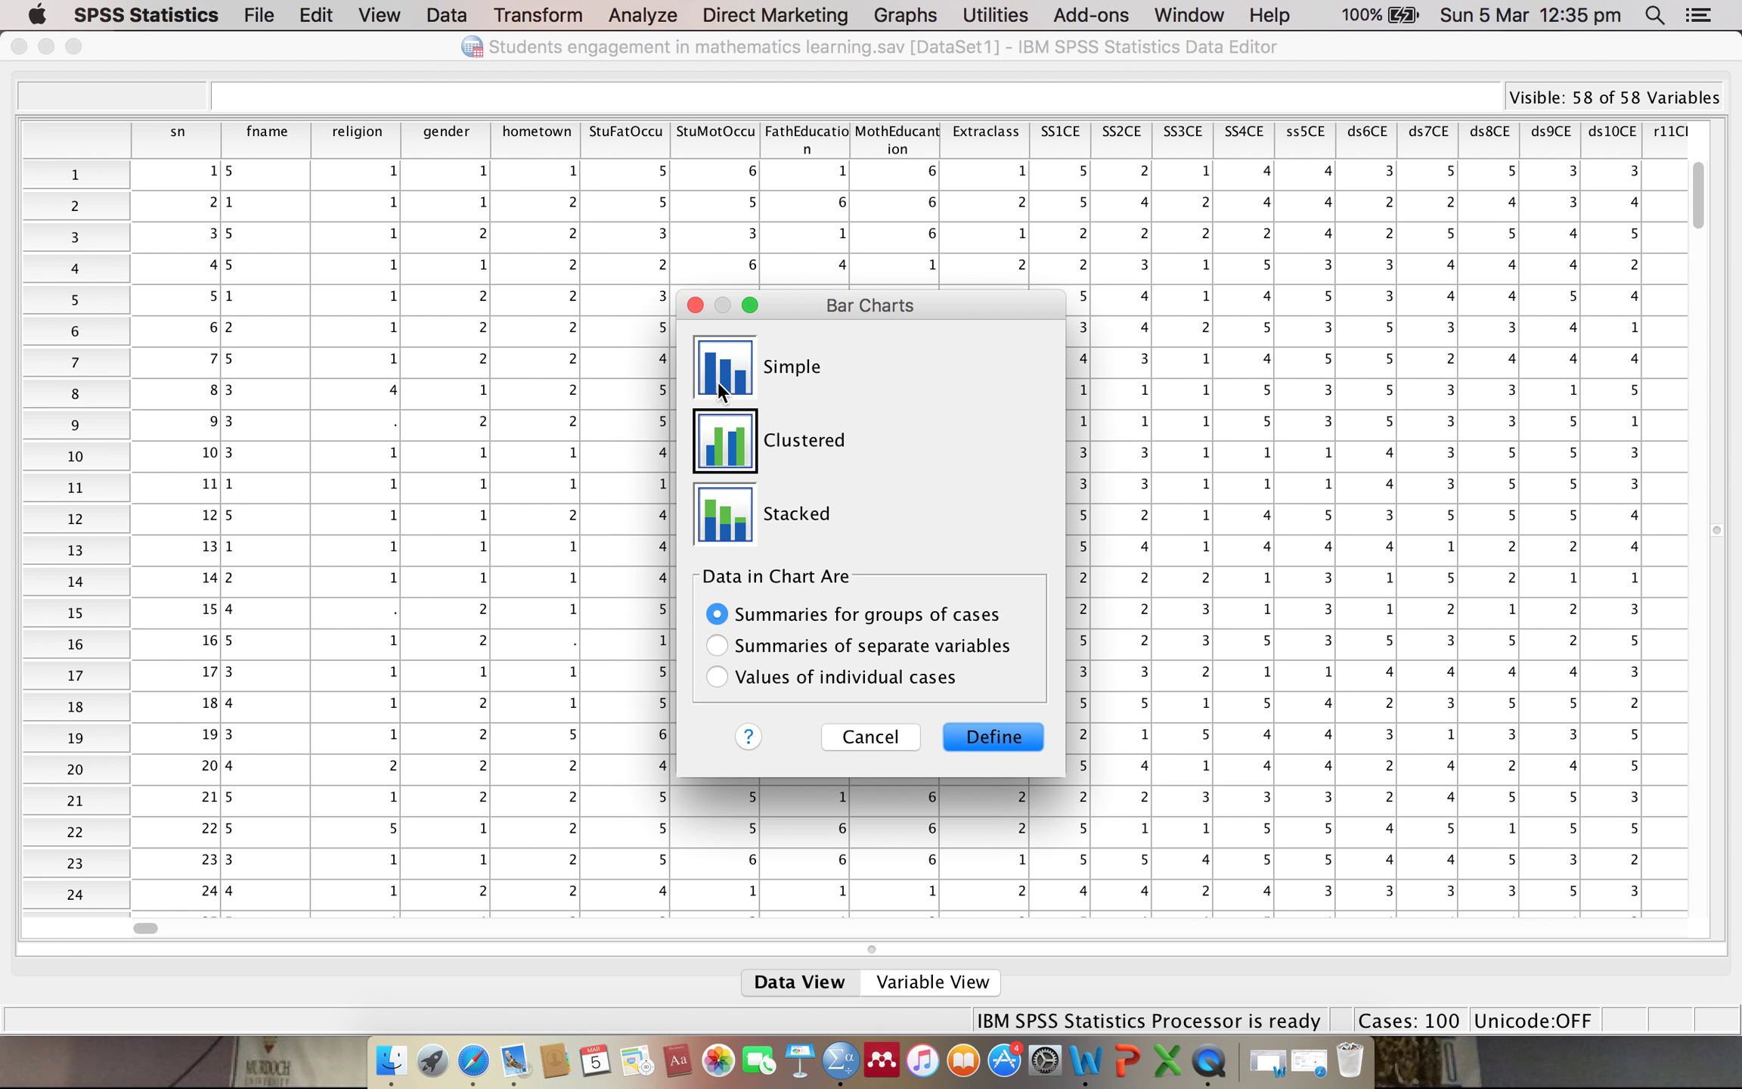
left_click(726, 453)
left_click(994, 739)
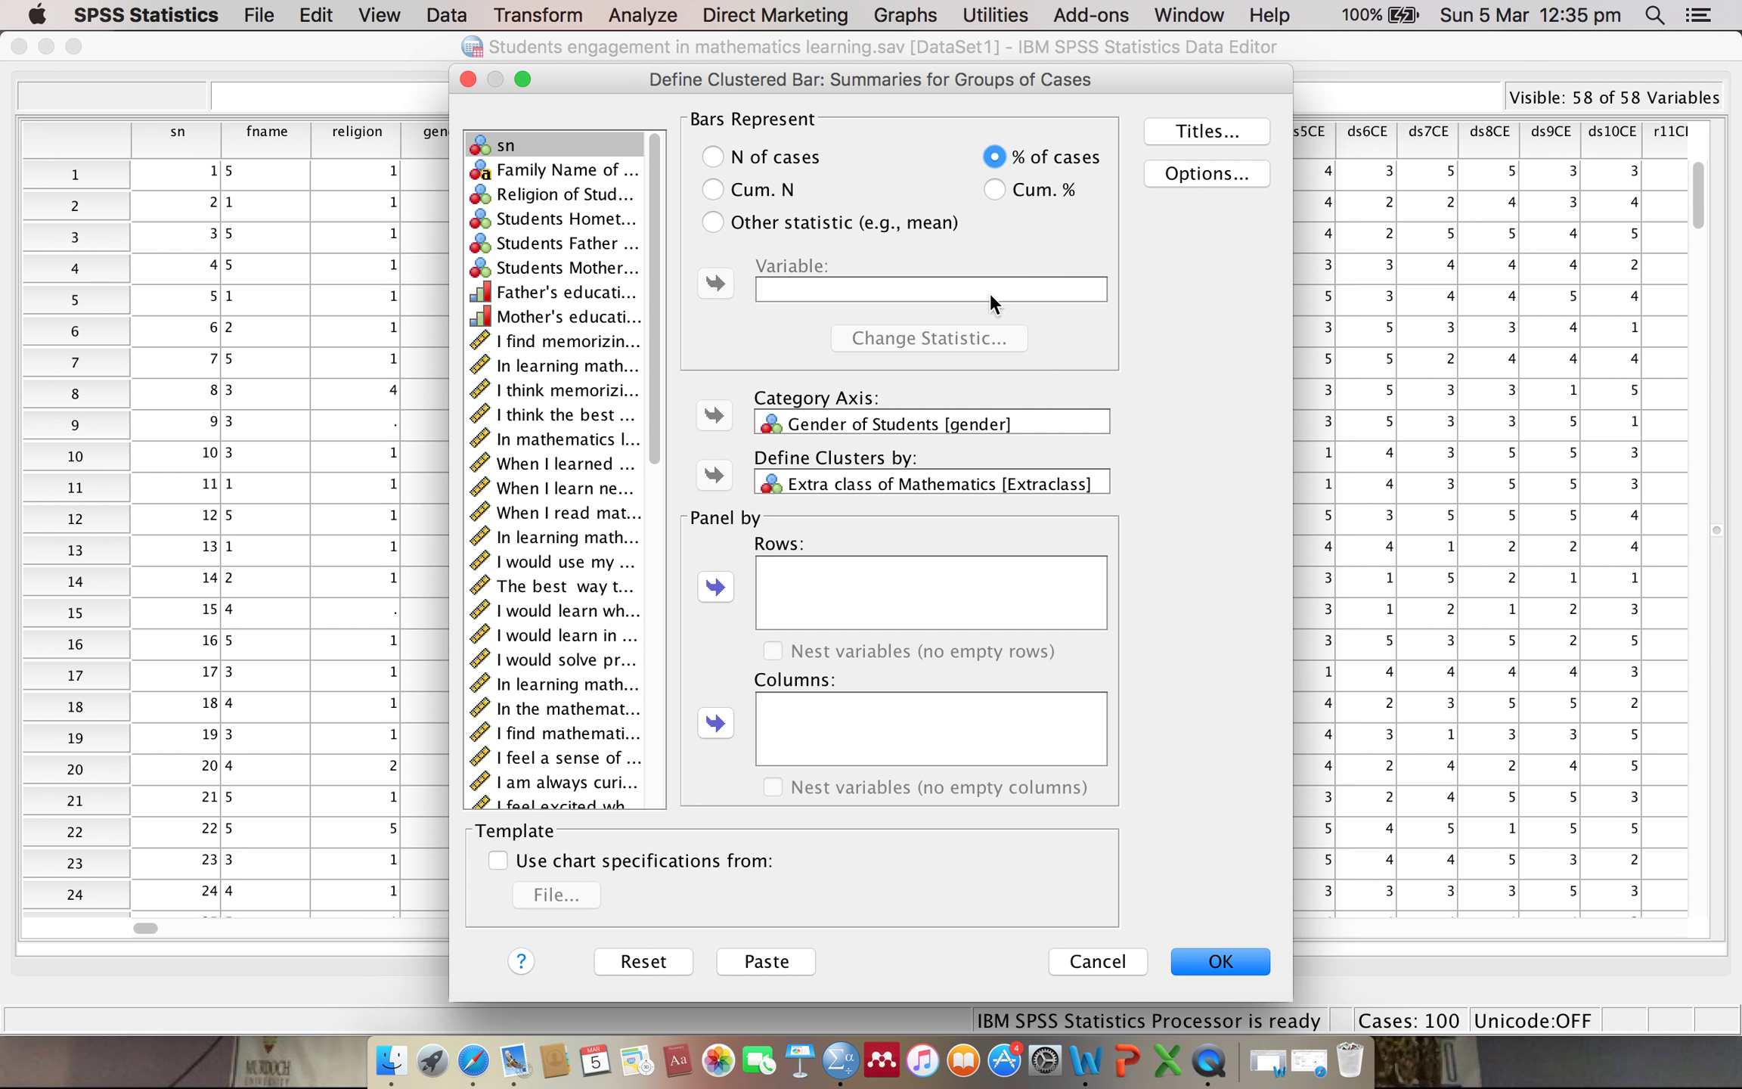
Step: Chart % of cases, clustered by Gender, with Extra class of Mathematics on the category axis
left_click(648, 961)
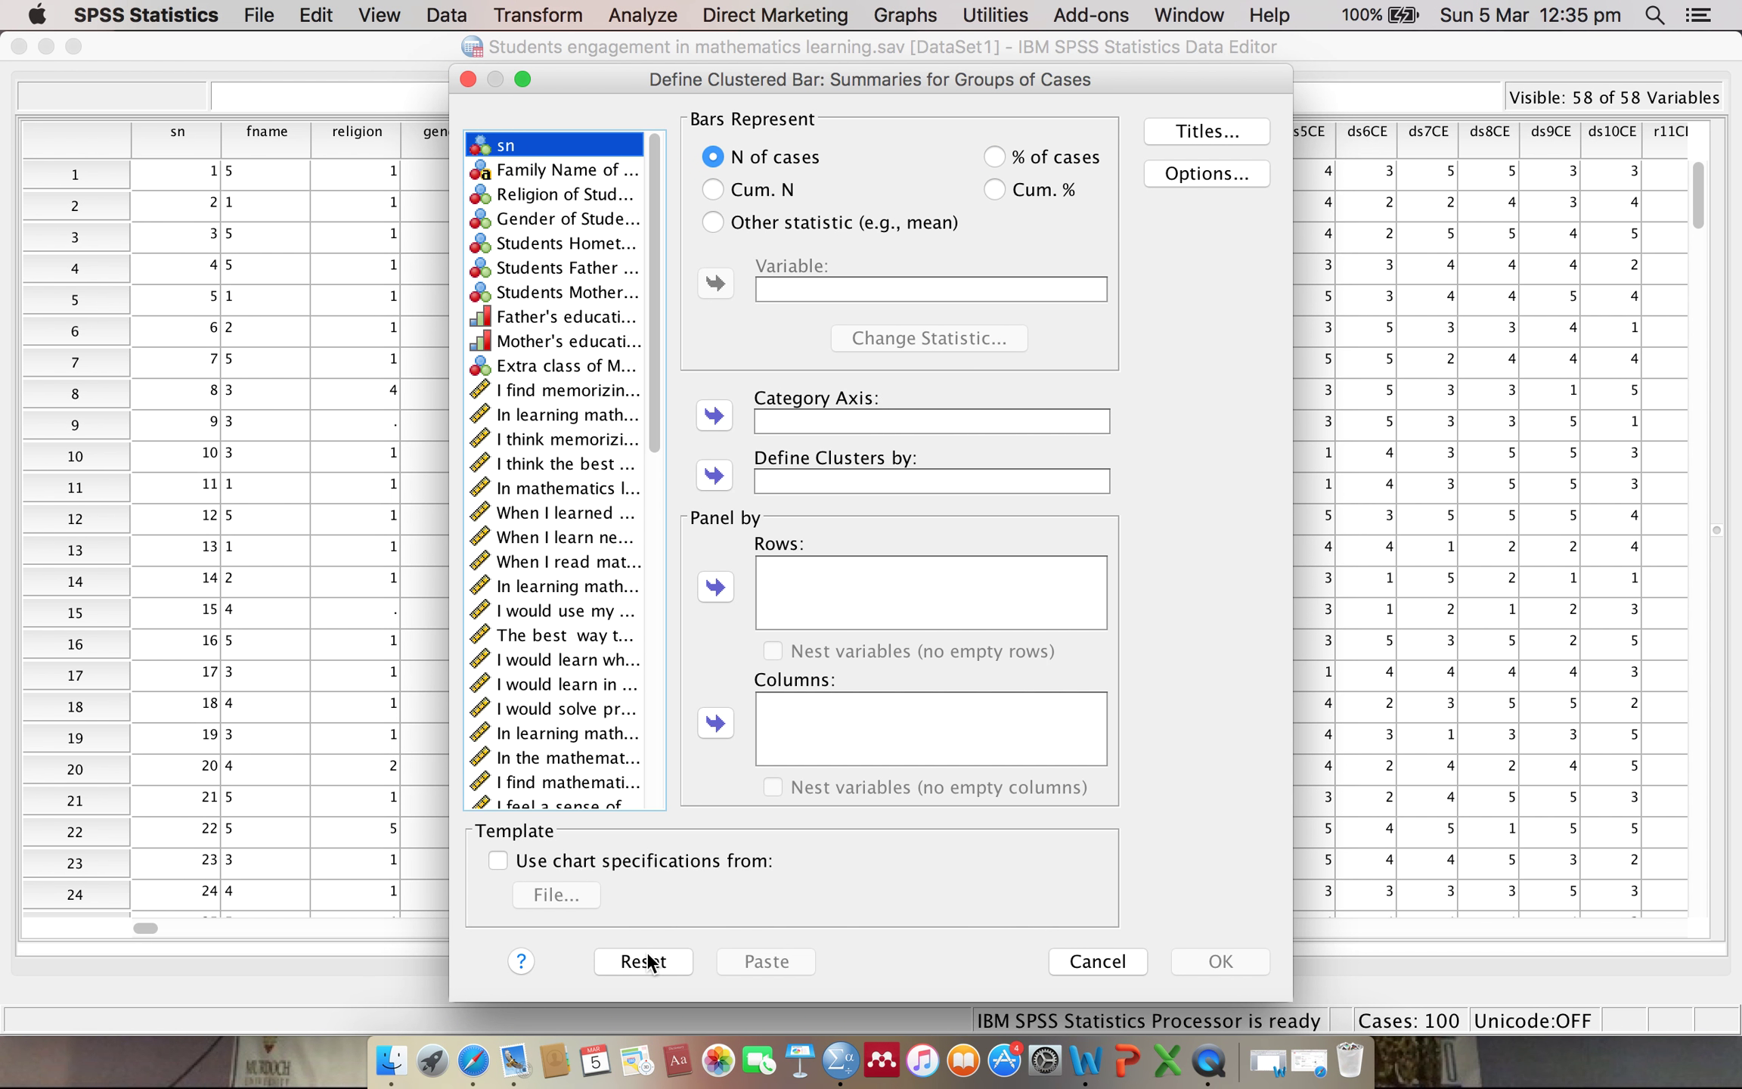
left_click(994, 153)
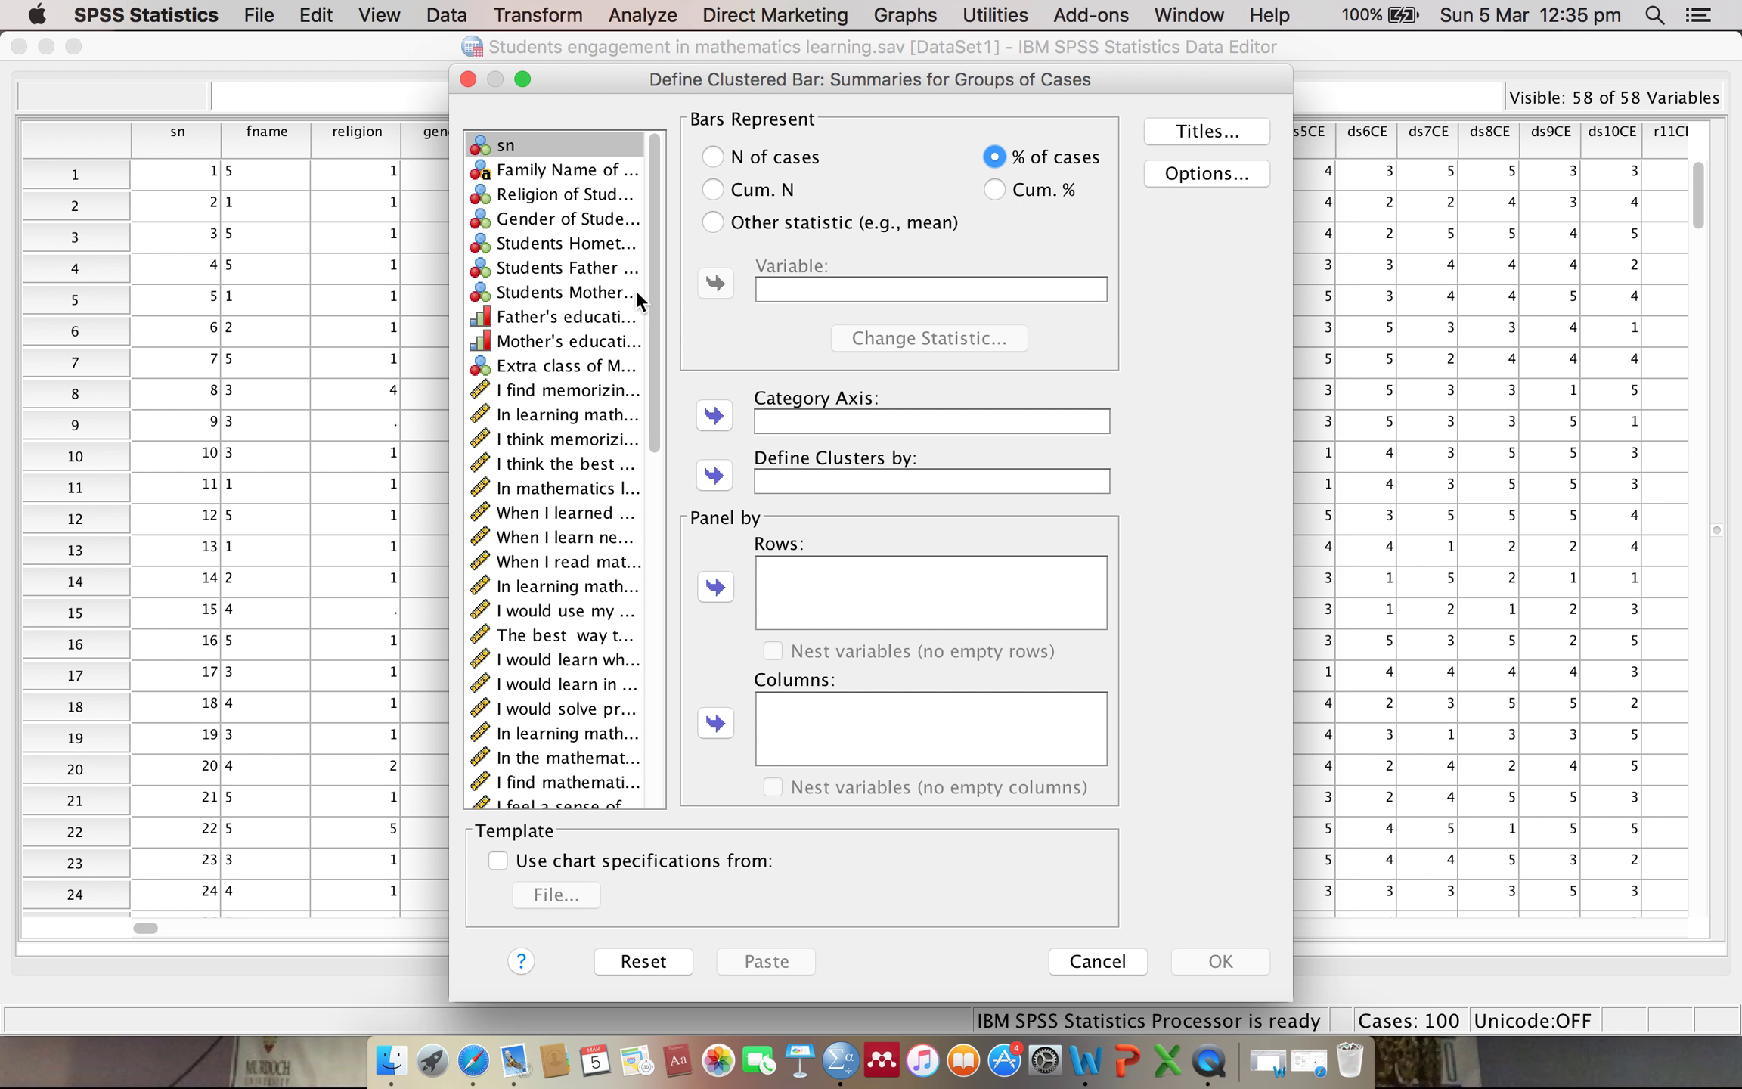
left_click(534, 220)
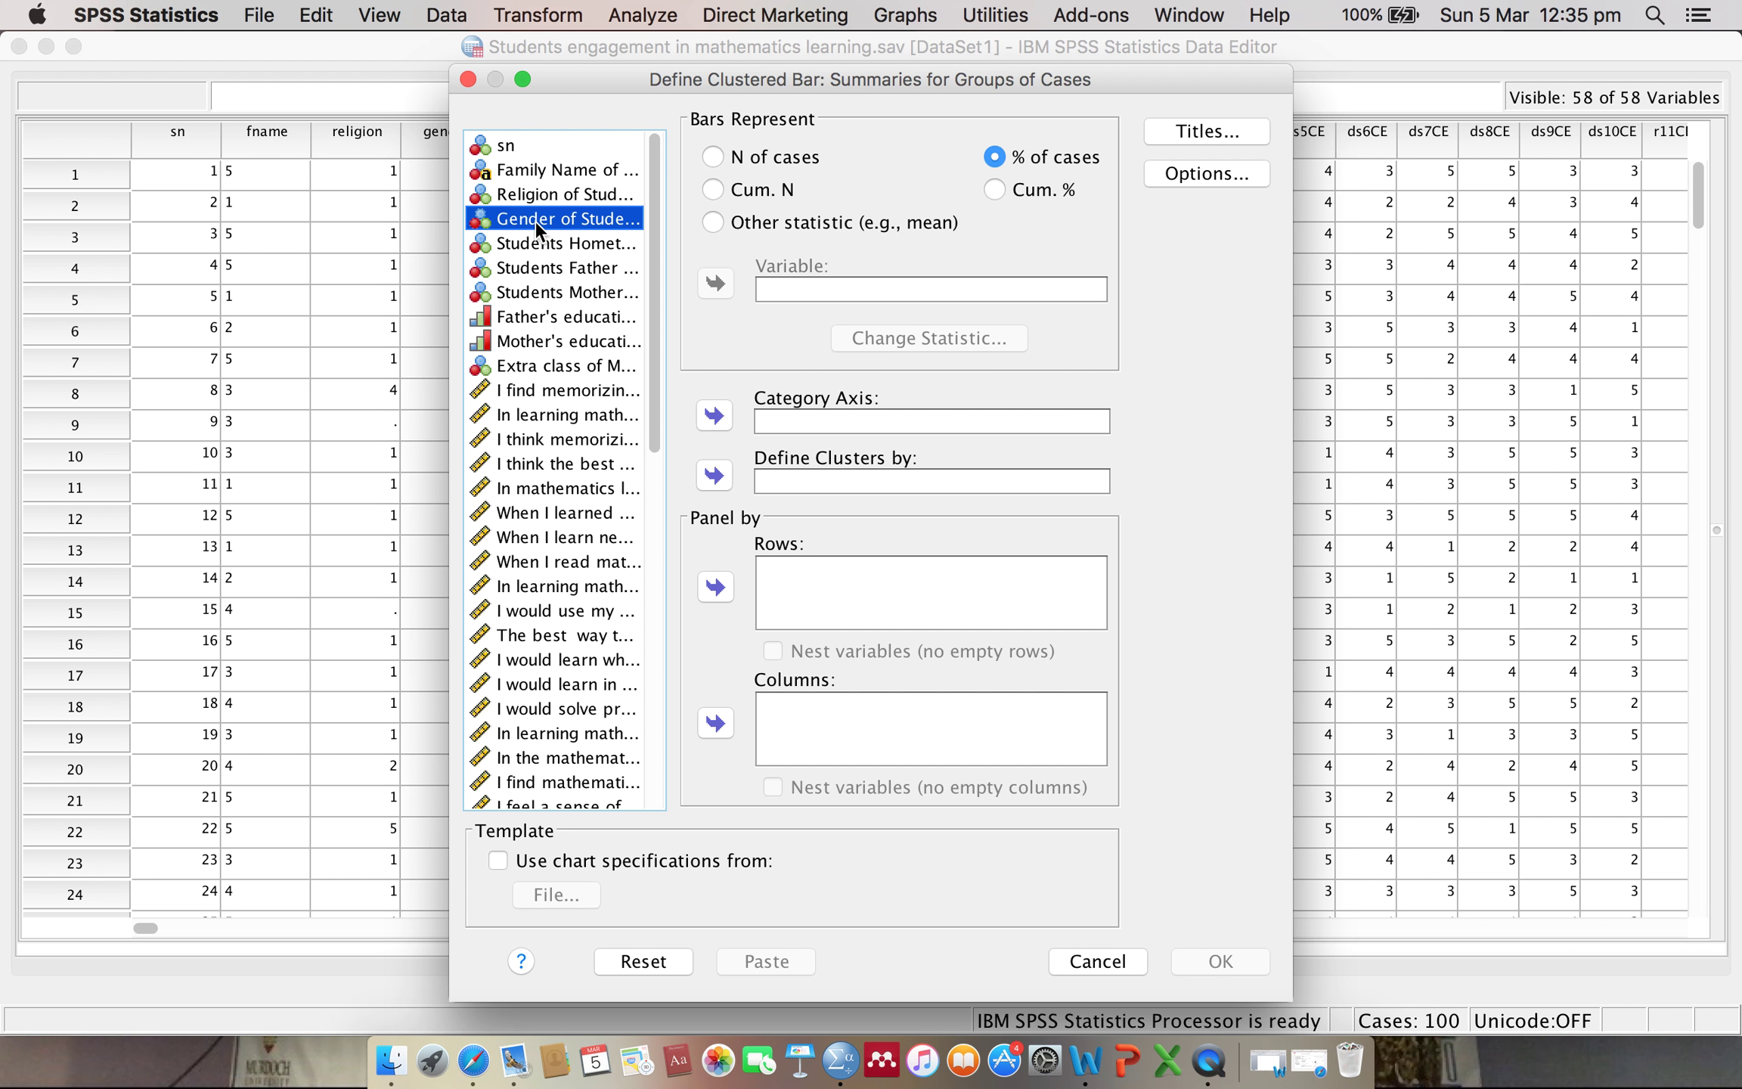
left_click(716, 475)
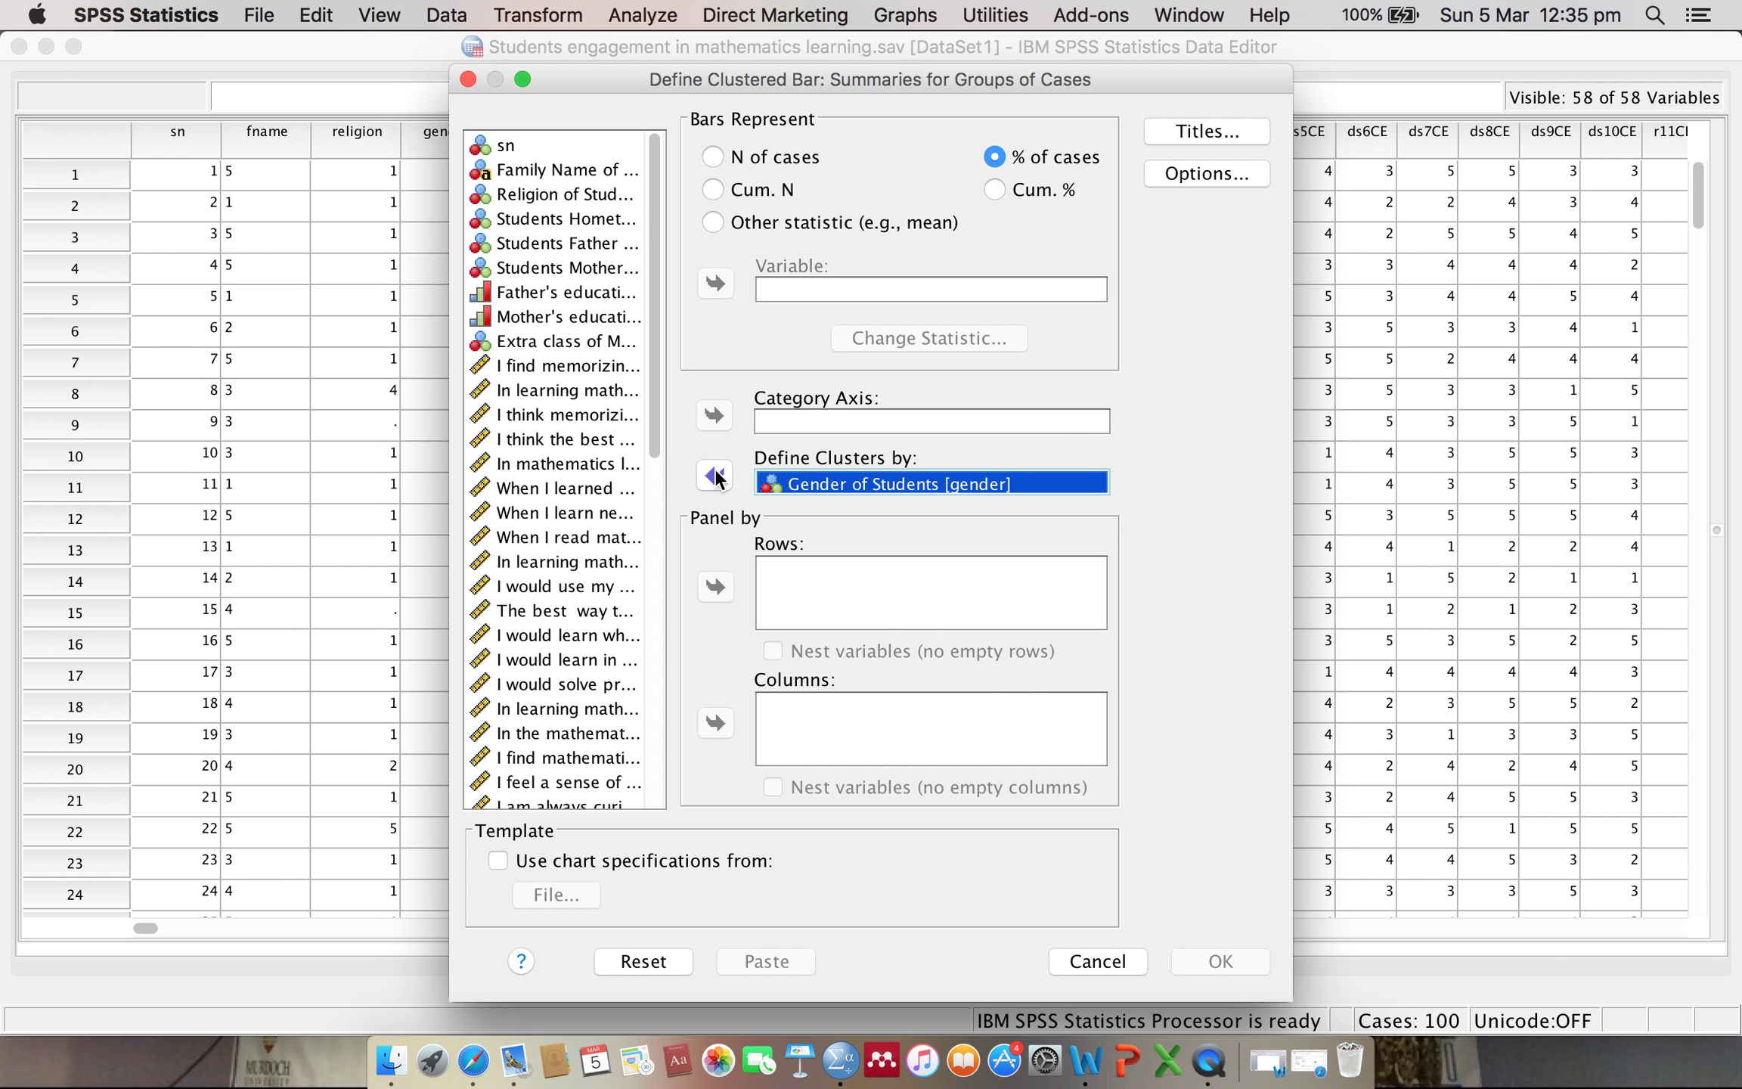
left_click(529, 343)
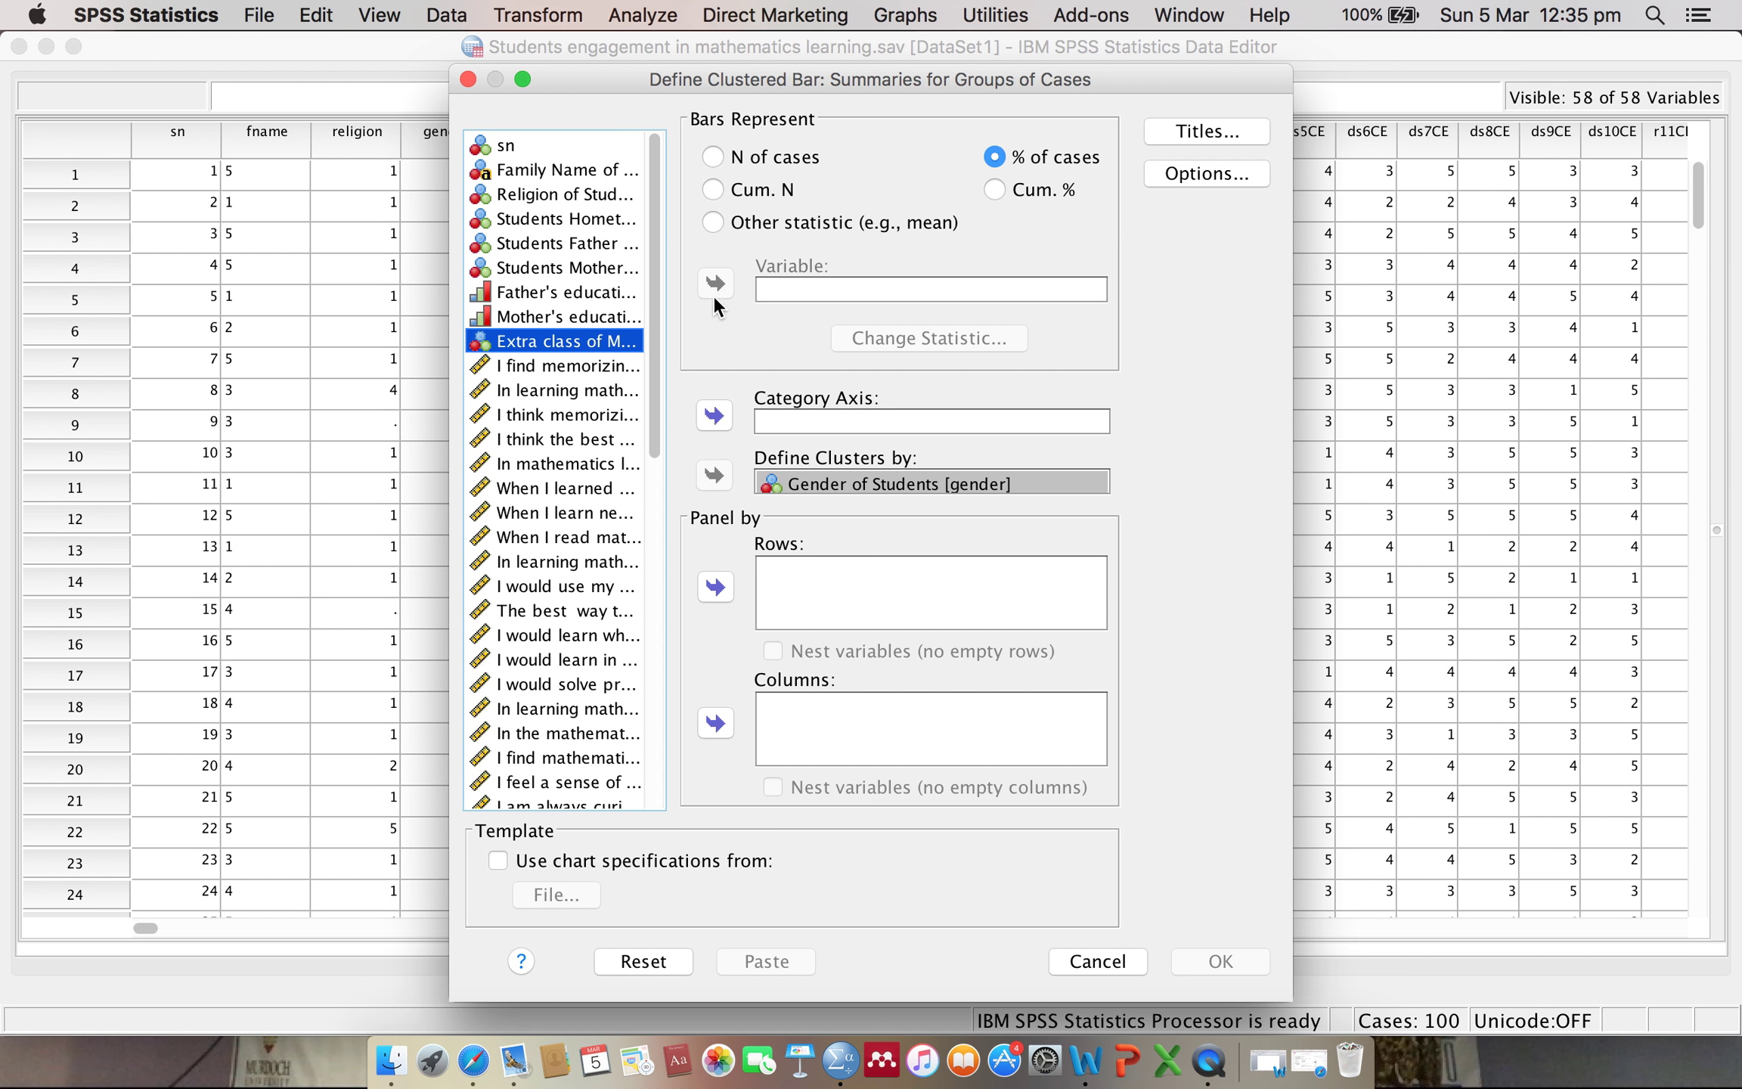
left_click(717, 412)
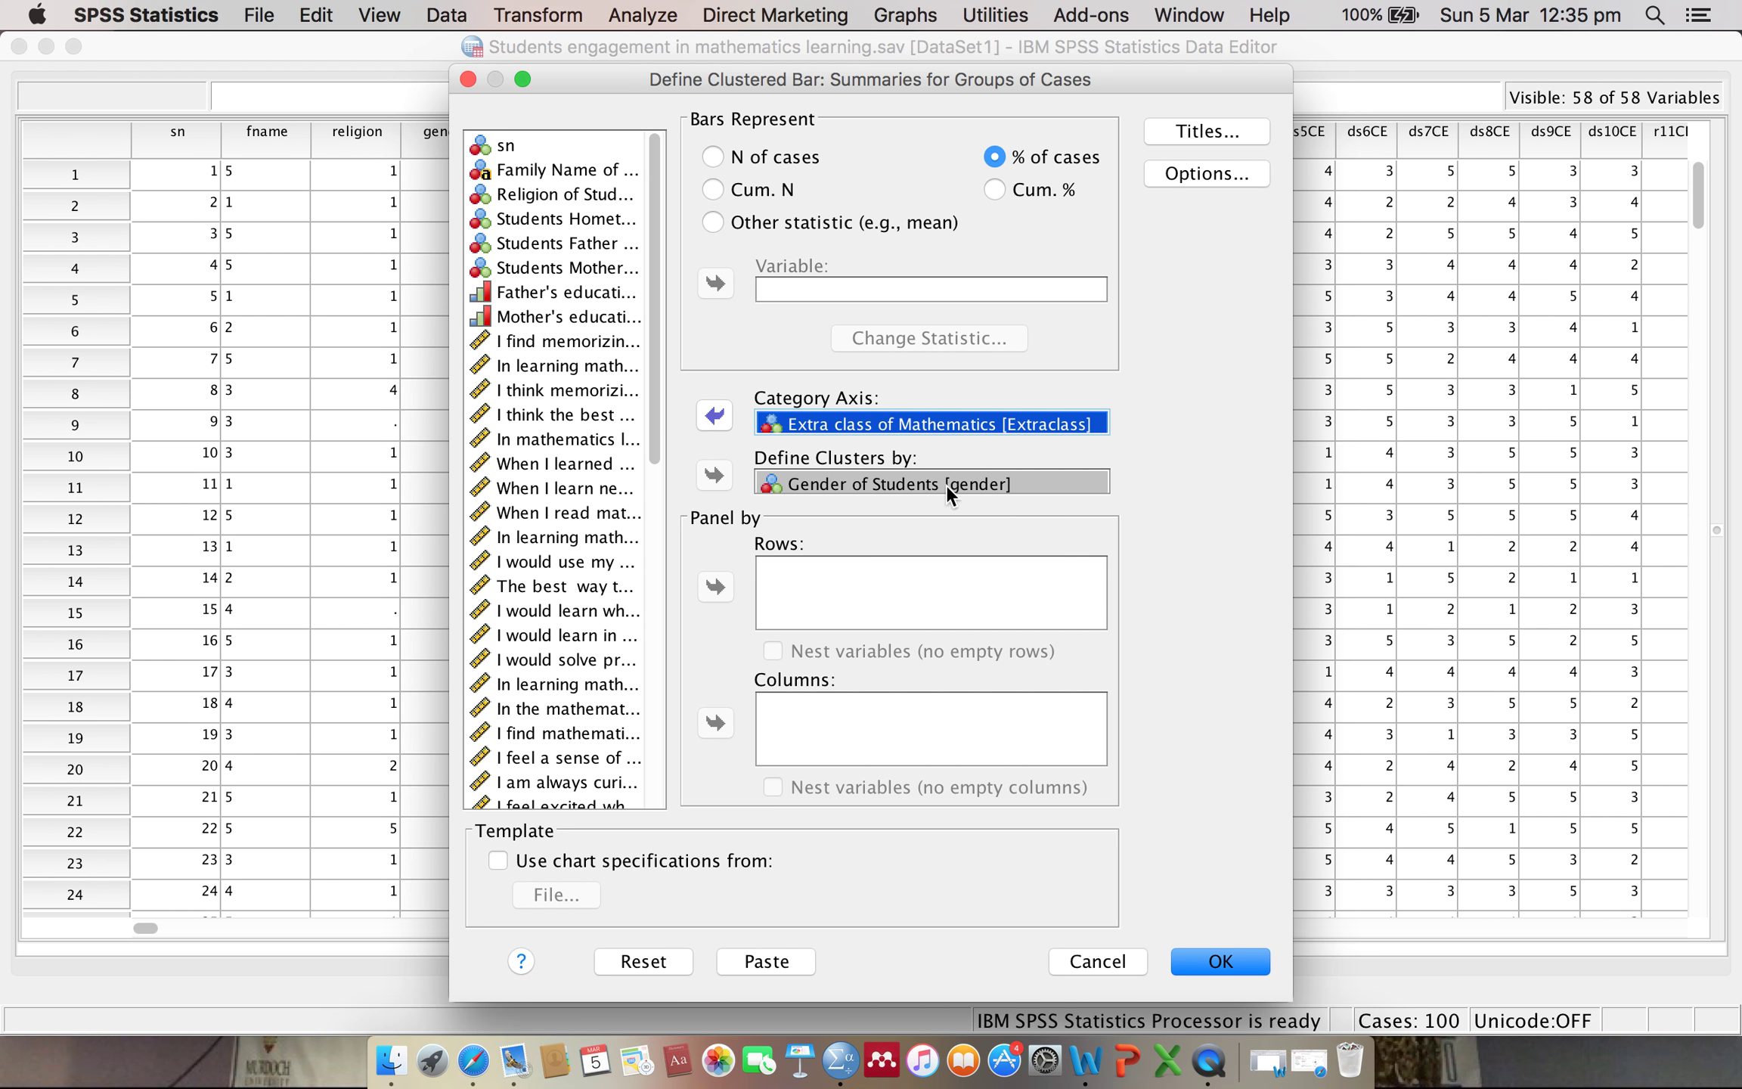
left_click(1240, 961)
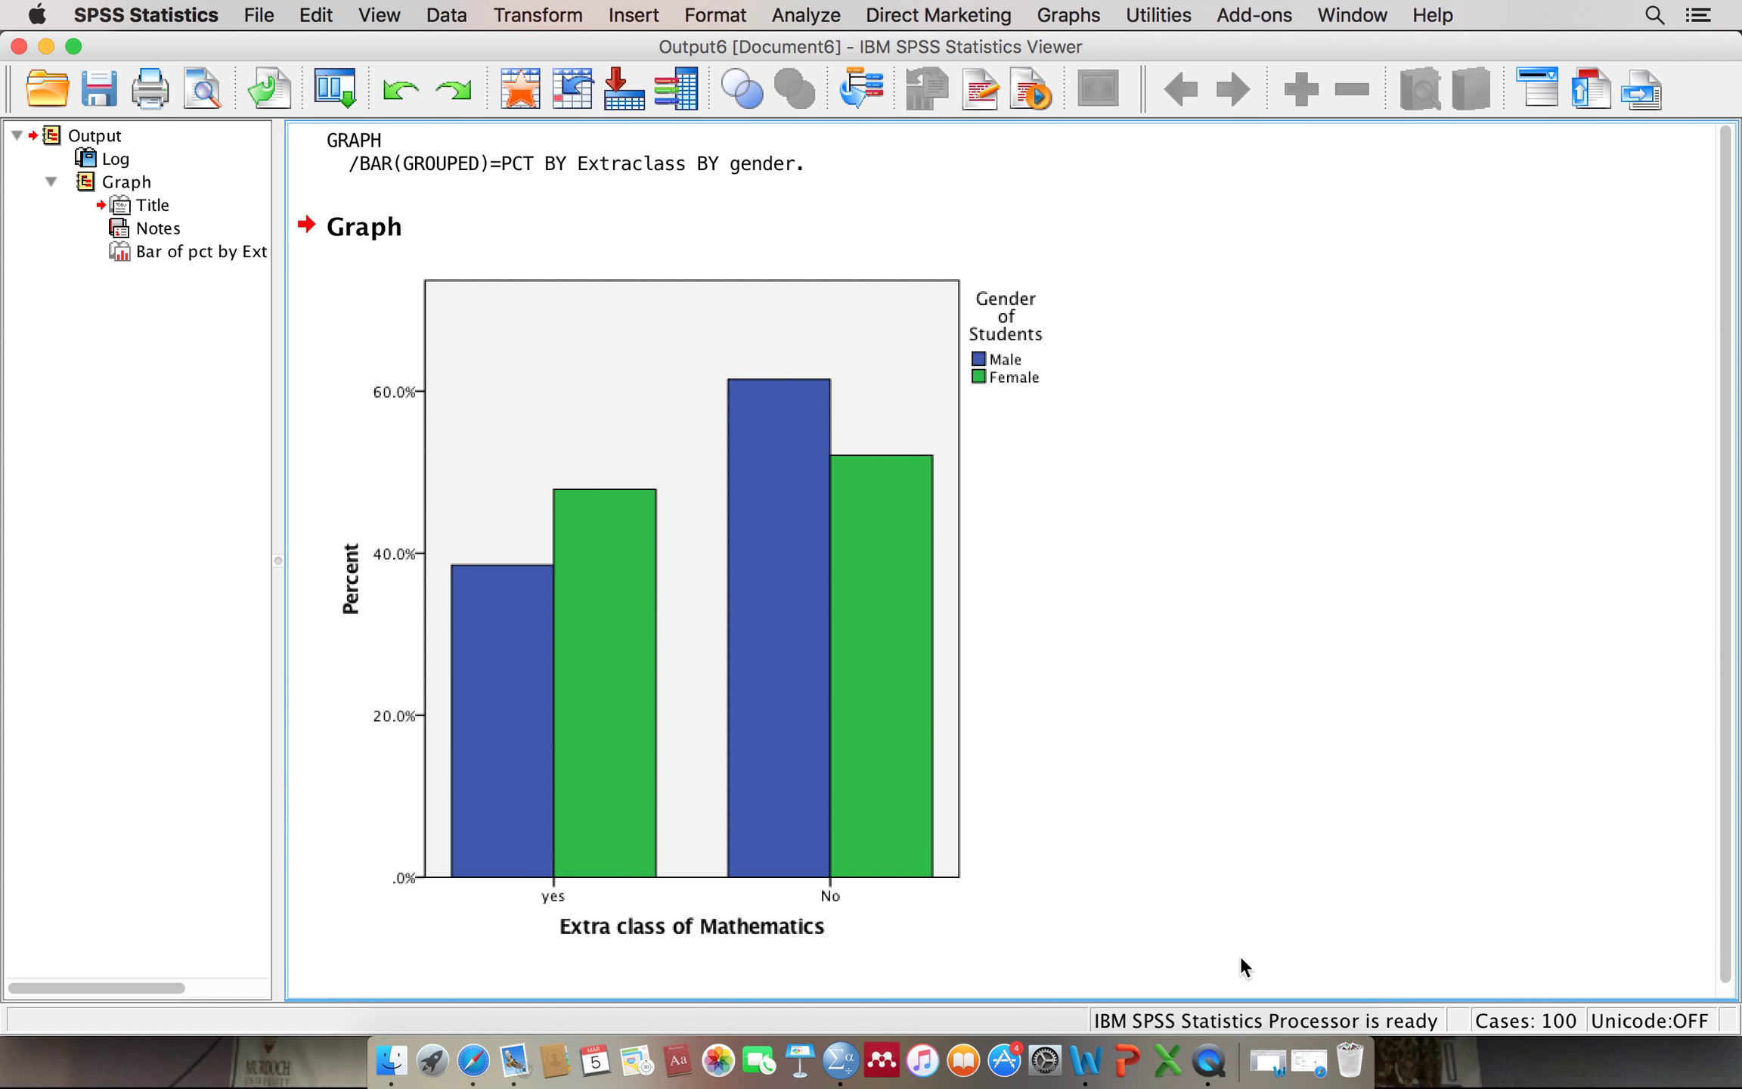
Step: Select the generated clustered bar chart in the Output Viewer
left_click(1156, 942)
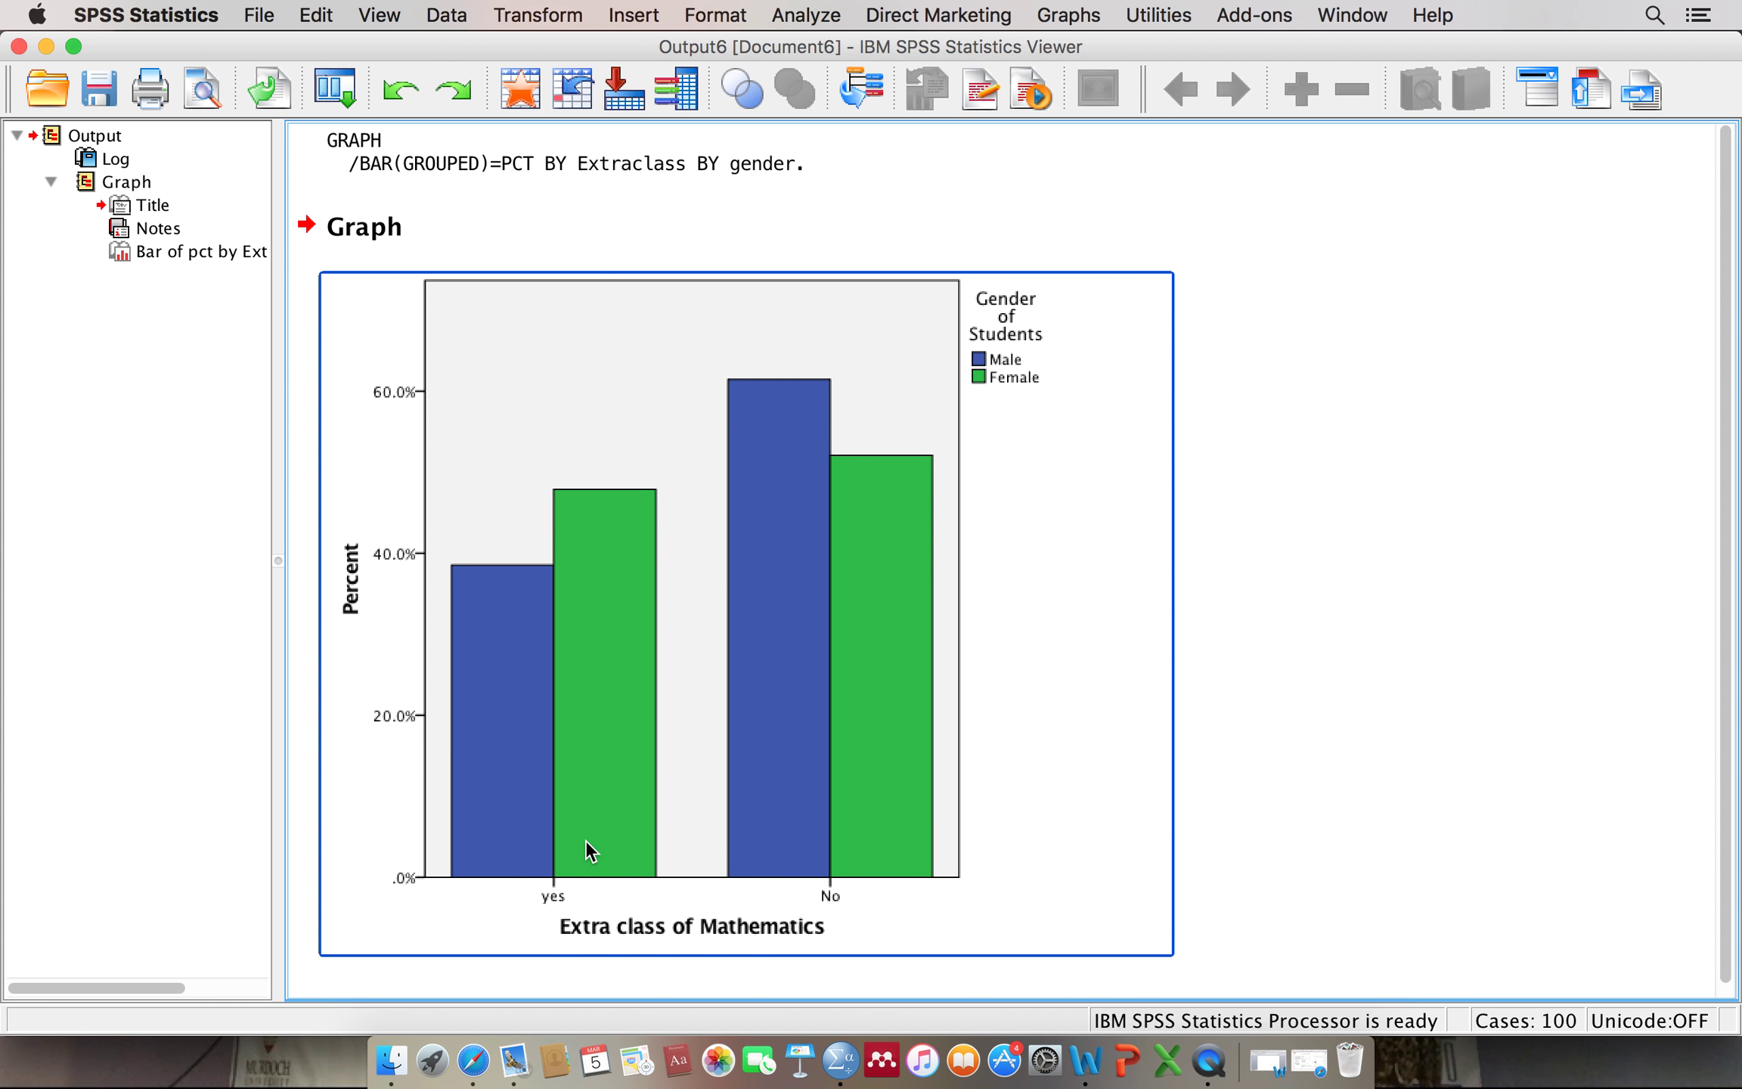
Step: In the chart editor, show percentage data labels positioned at the top of each bar
double_click(585, 795)
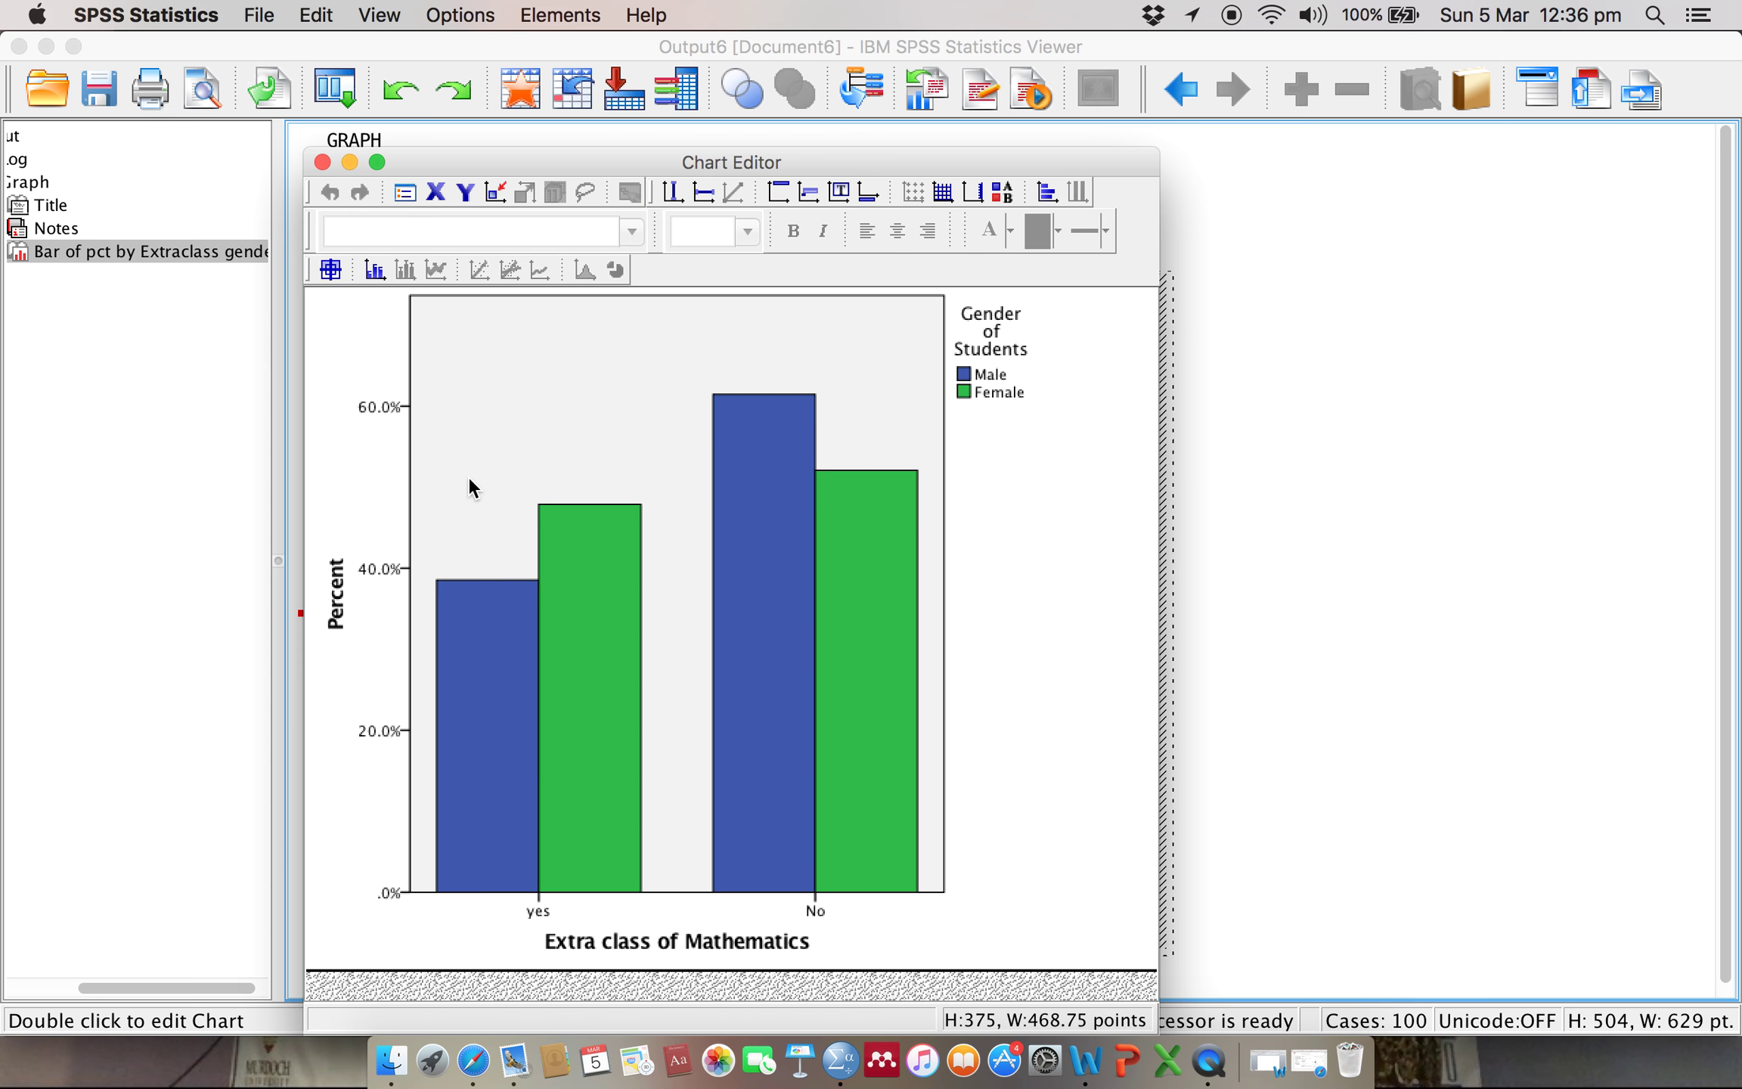
left_click(375, 272)
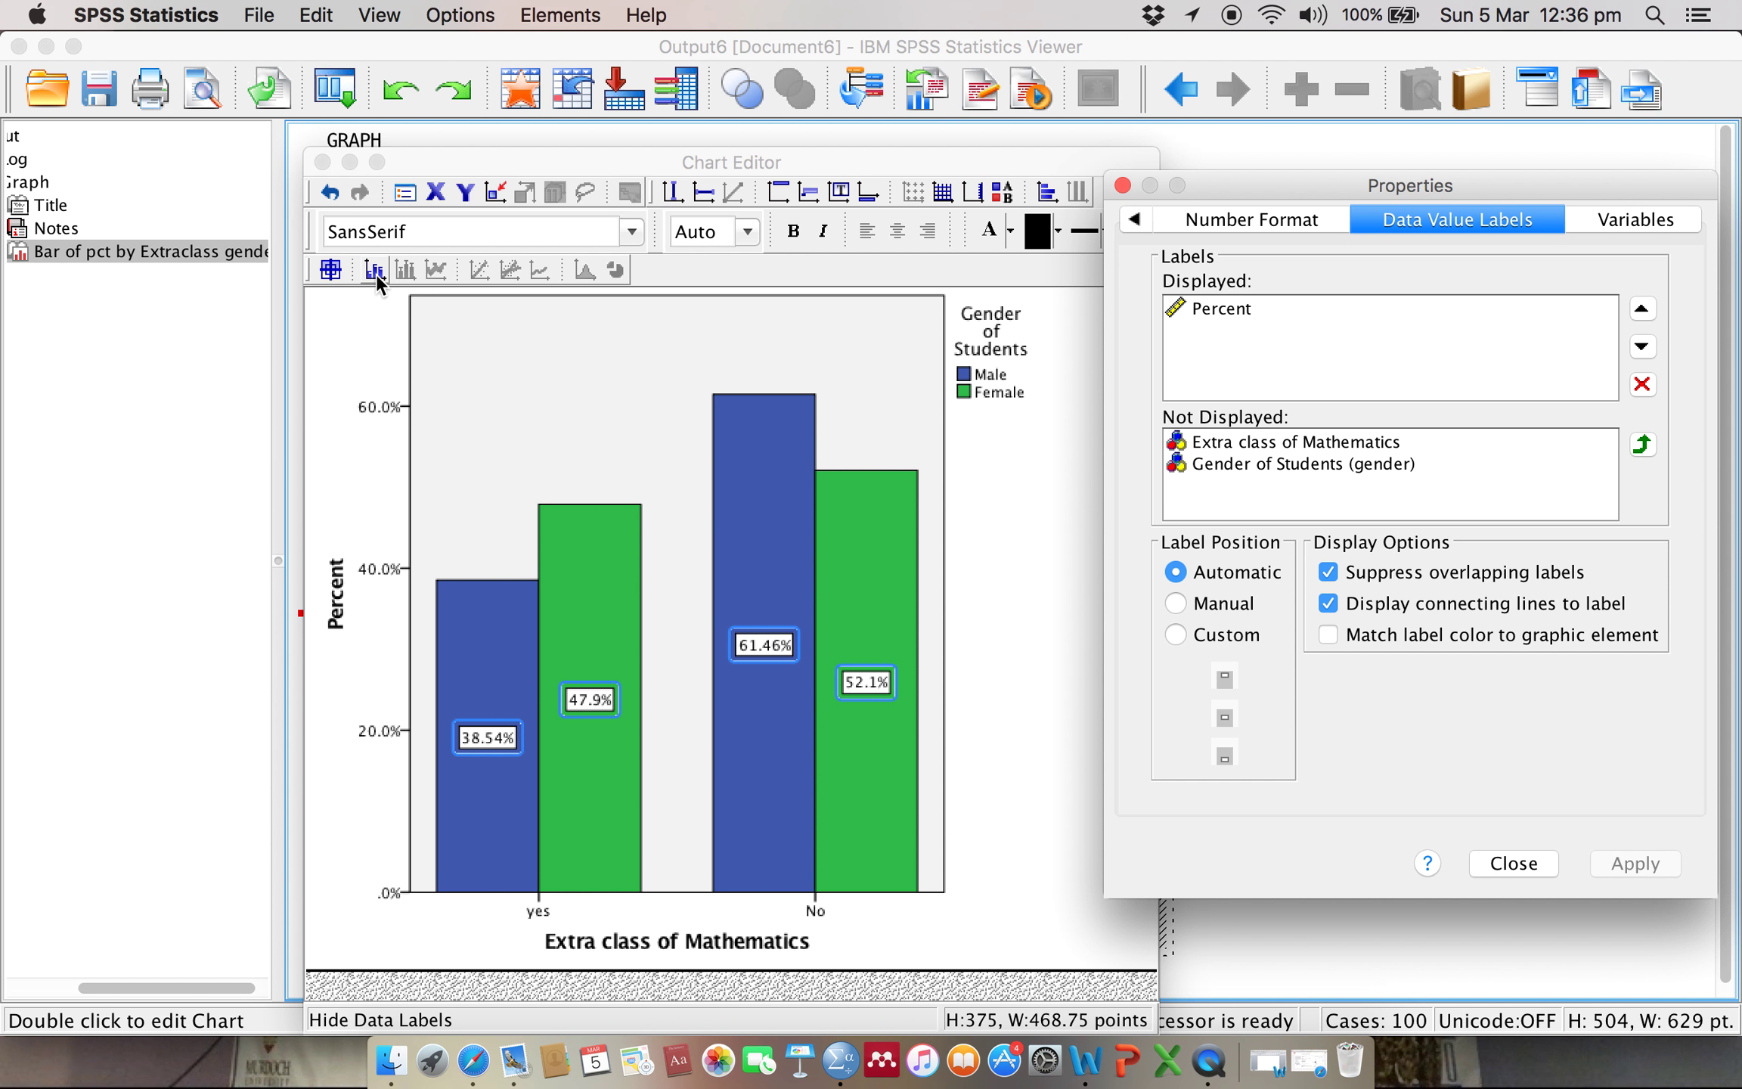
left_click(1175, 635)
left_click(1230, 673)
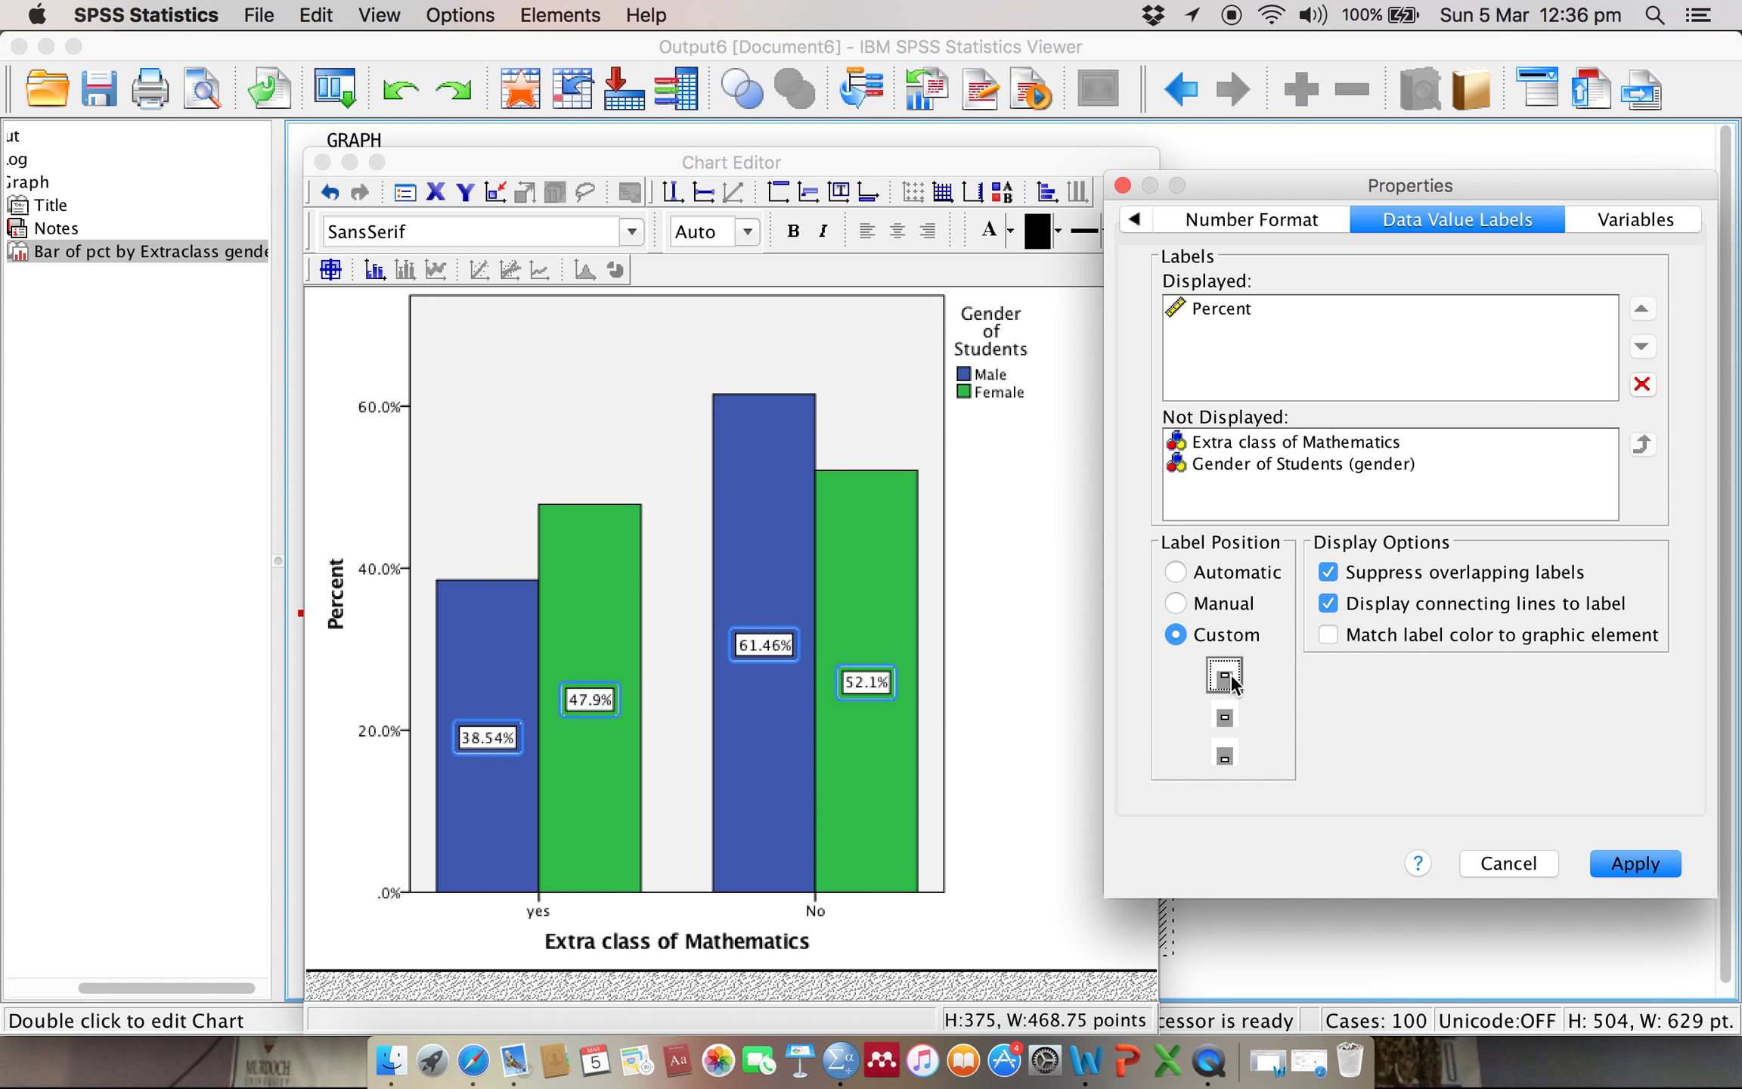
left_click(1631, 866)
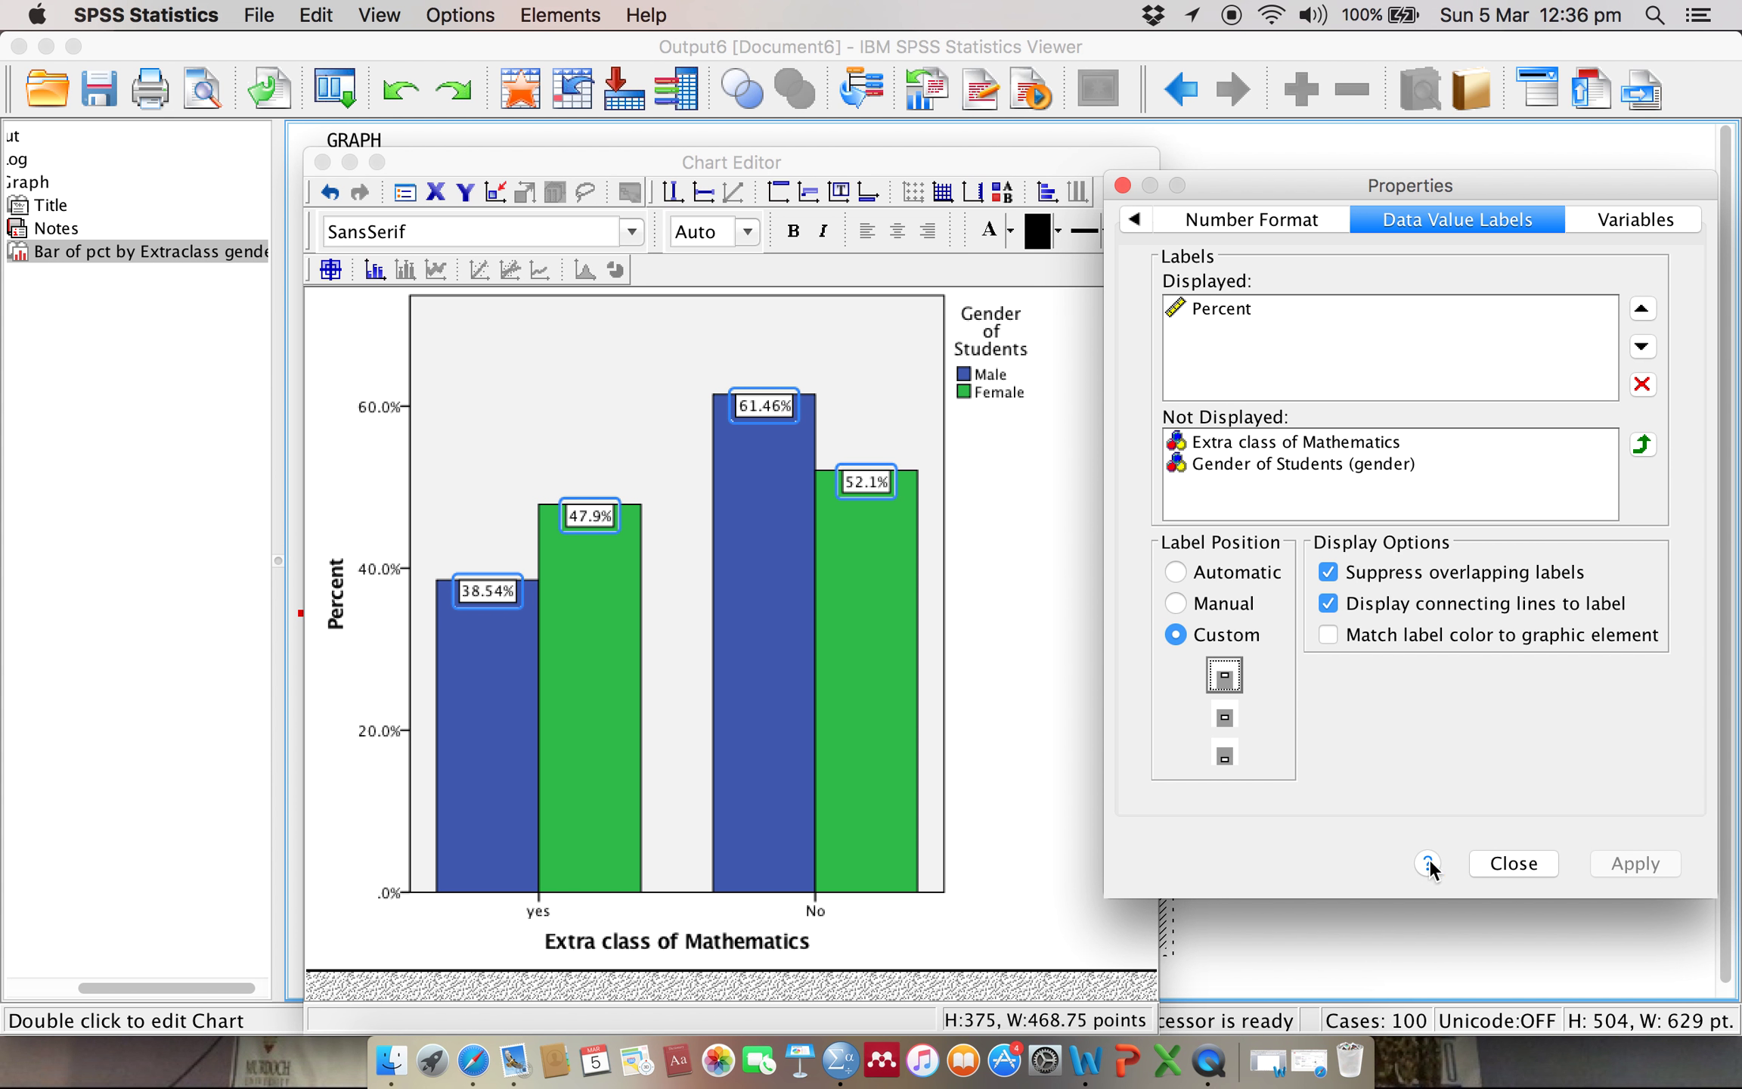
left_click(1517, 860)
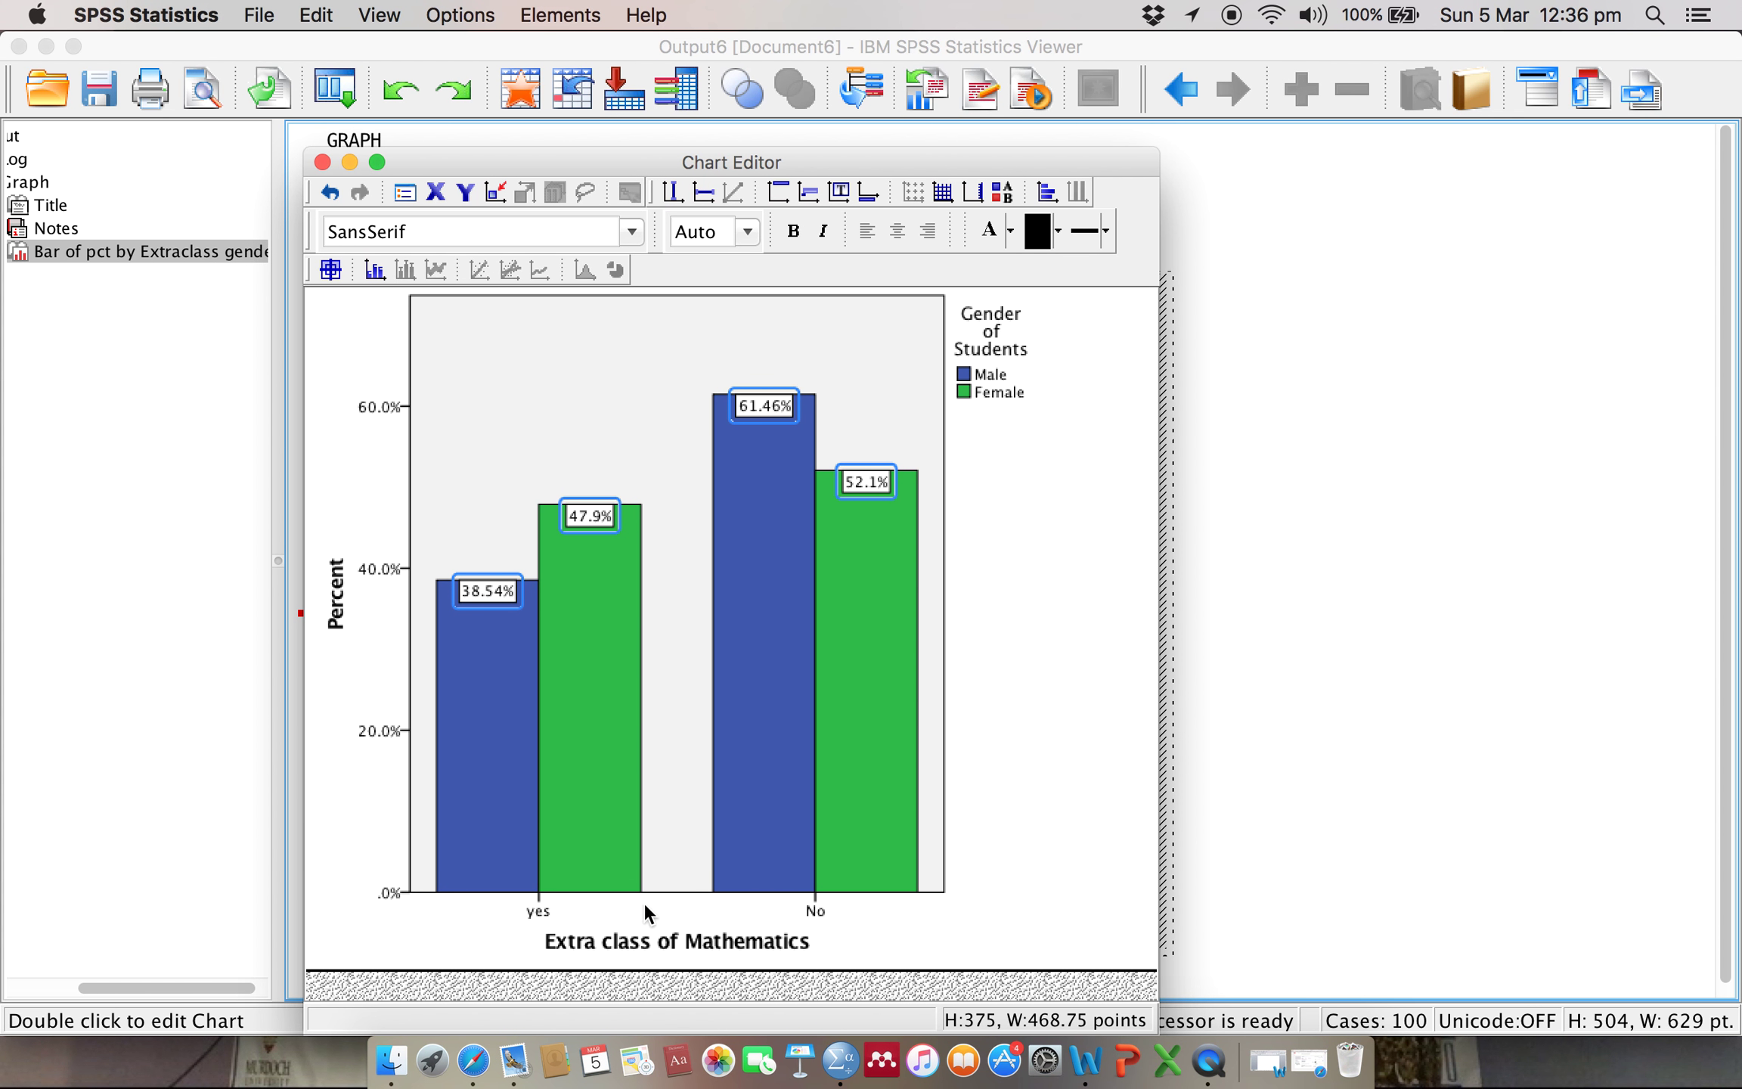
Step: Relabel the first category axis label as 'Taking Extra Class'
double_click(540, 918)
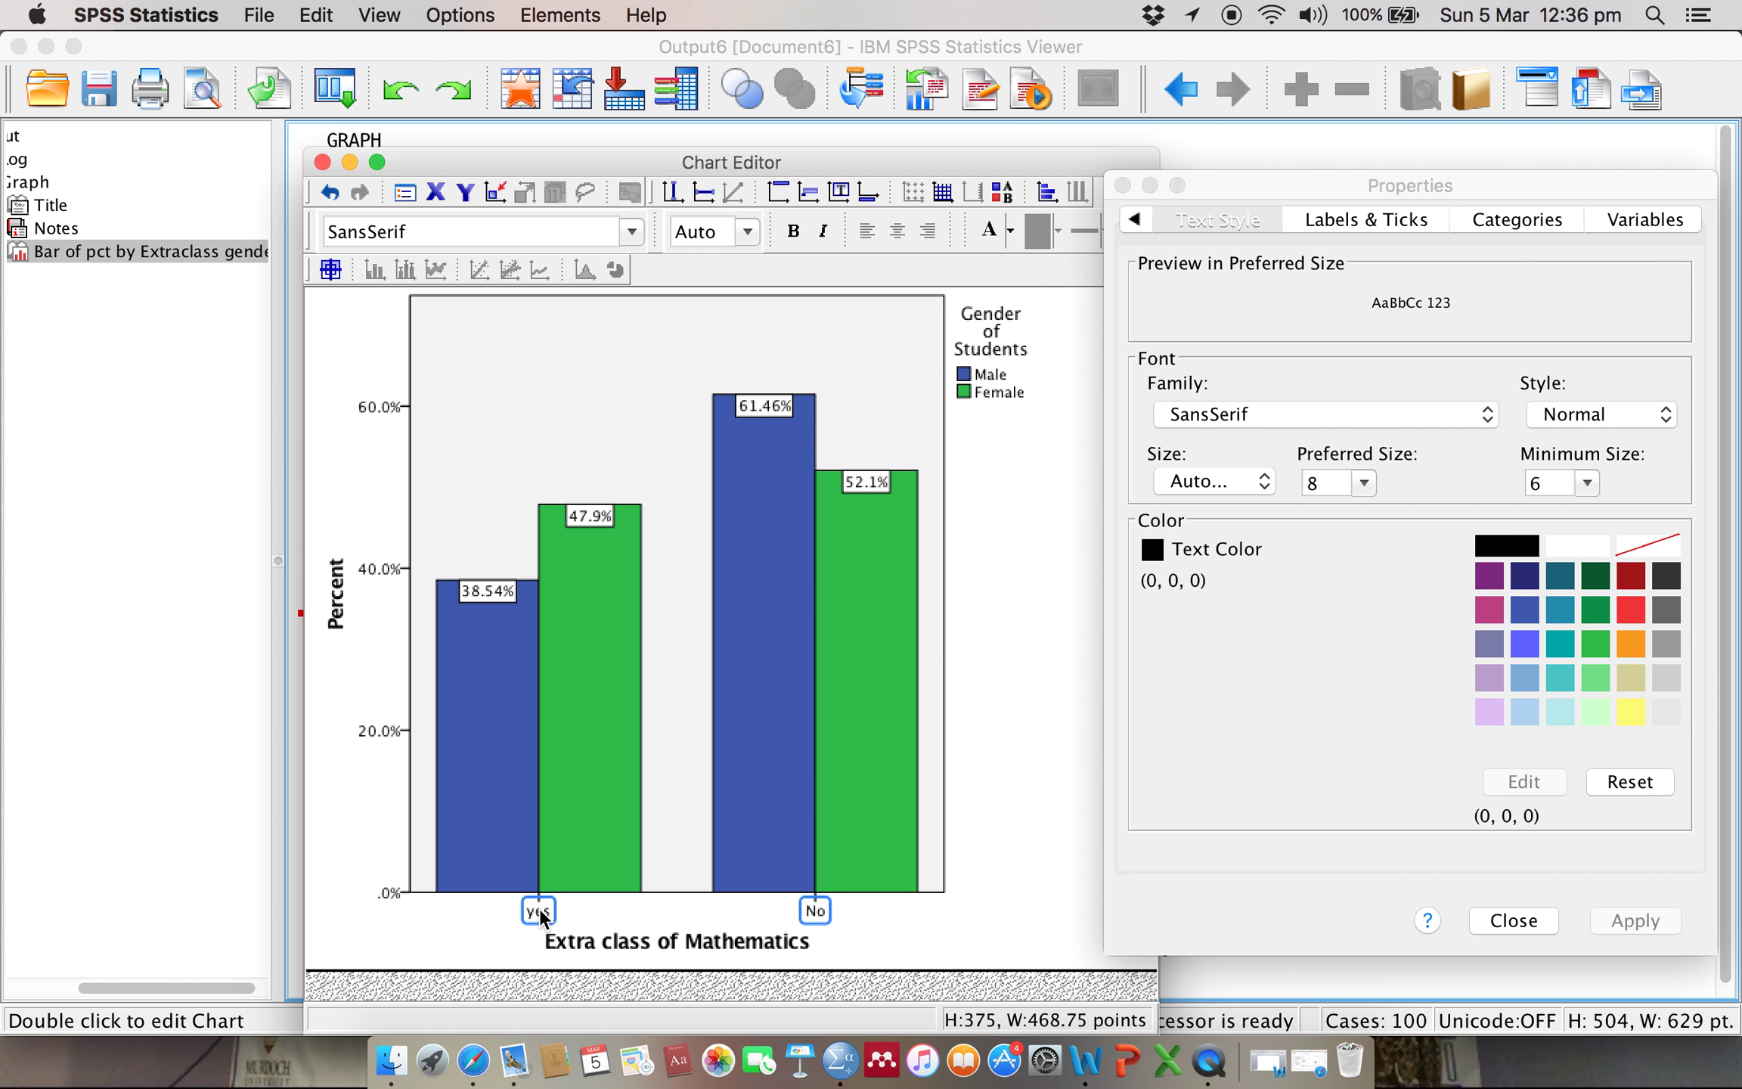
double_click(541, 918)
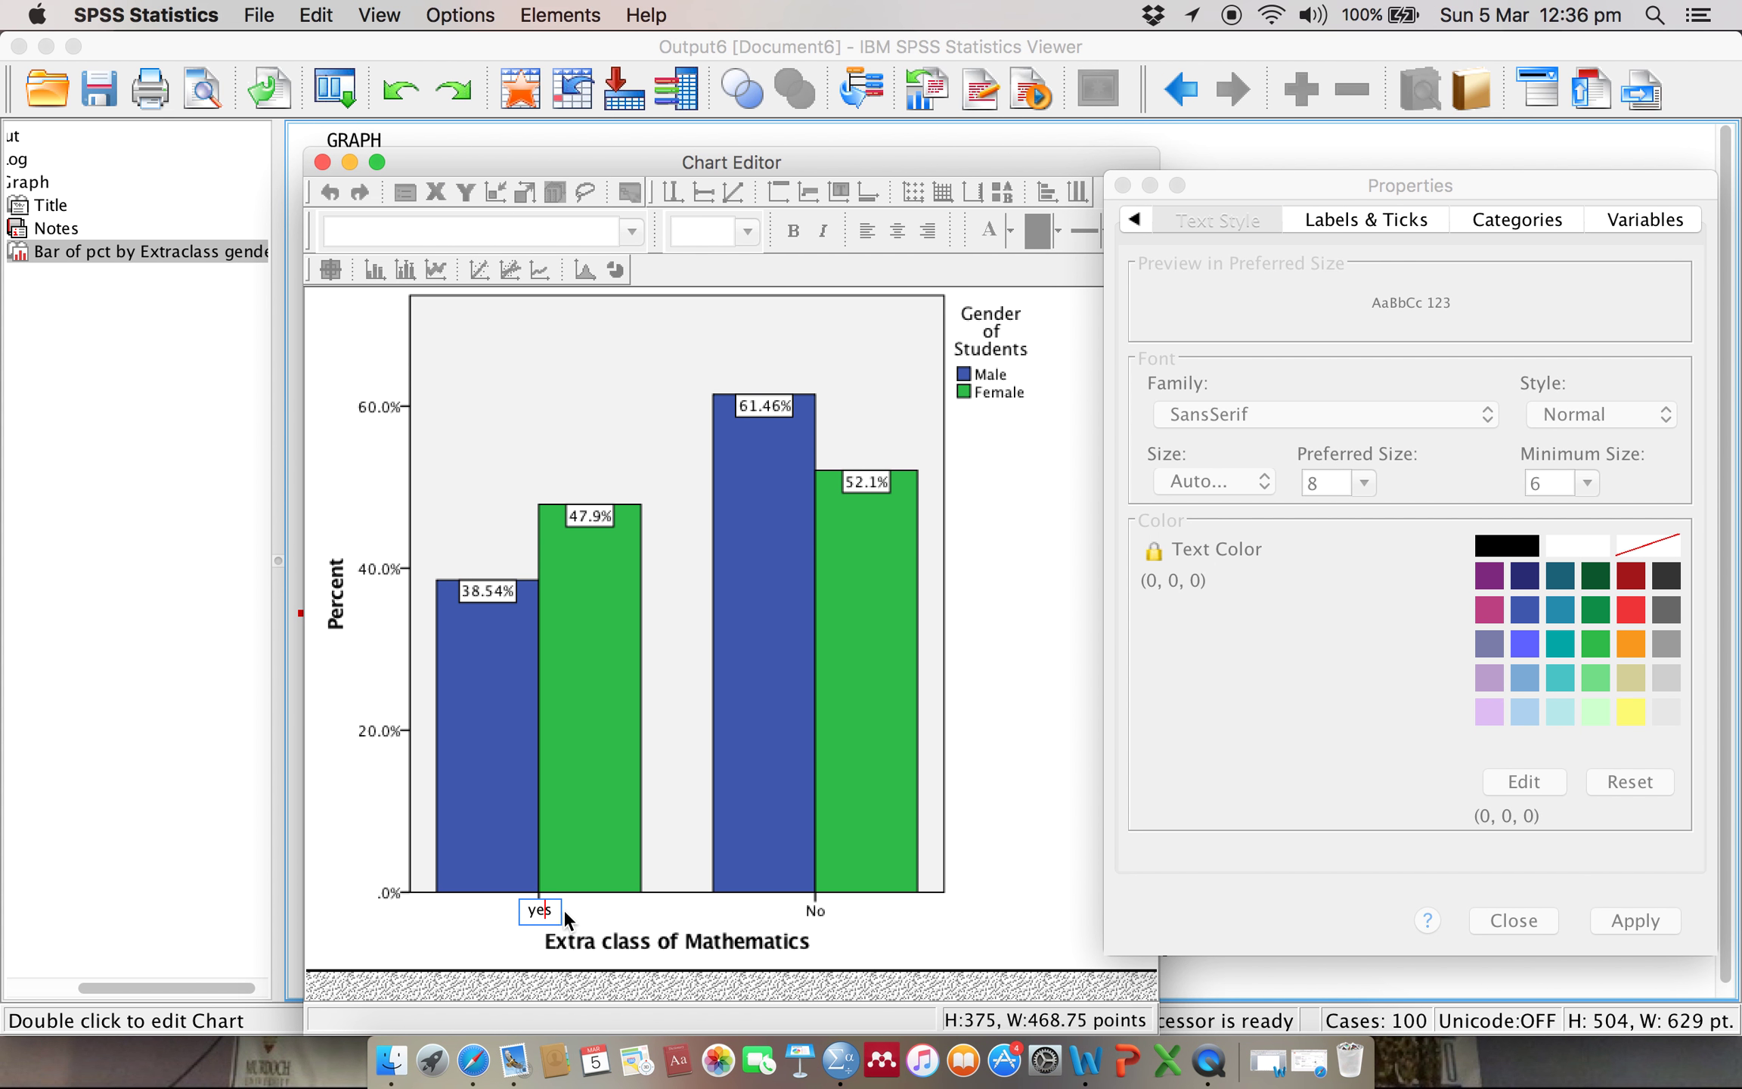
left_click_drag(564, 913, 530, 912)
type("j")
key("BackSpace")
type("Taking")
type(" Ex")
type("tra ")
type("Class")
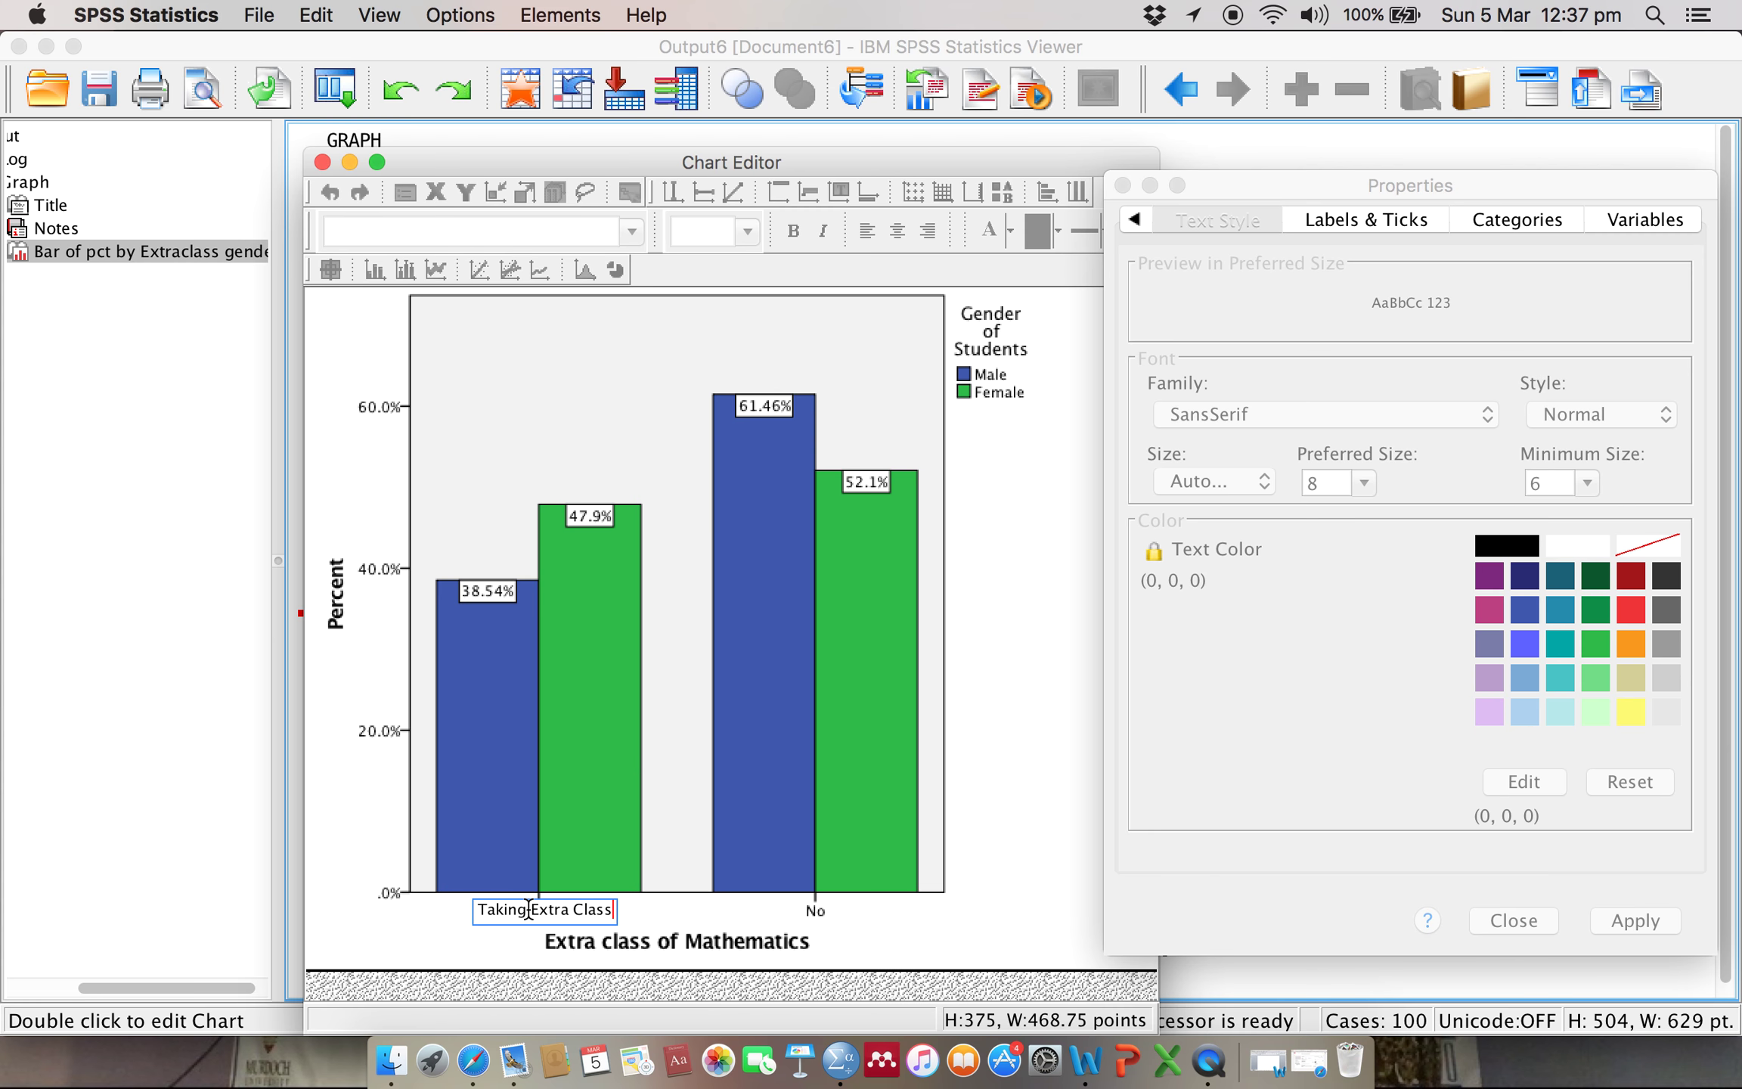
left_click(826, 911)
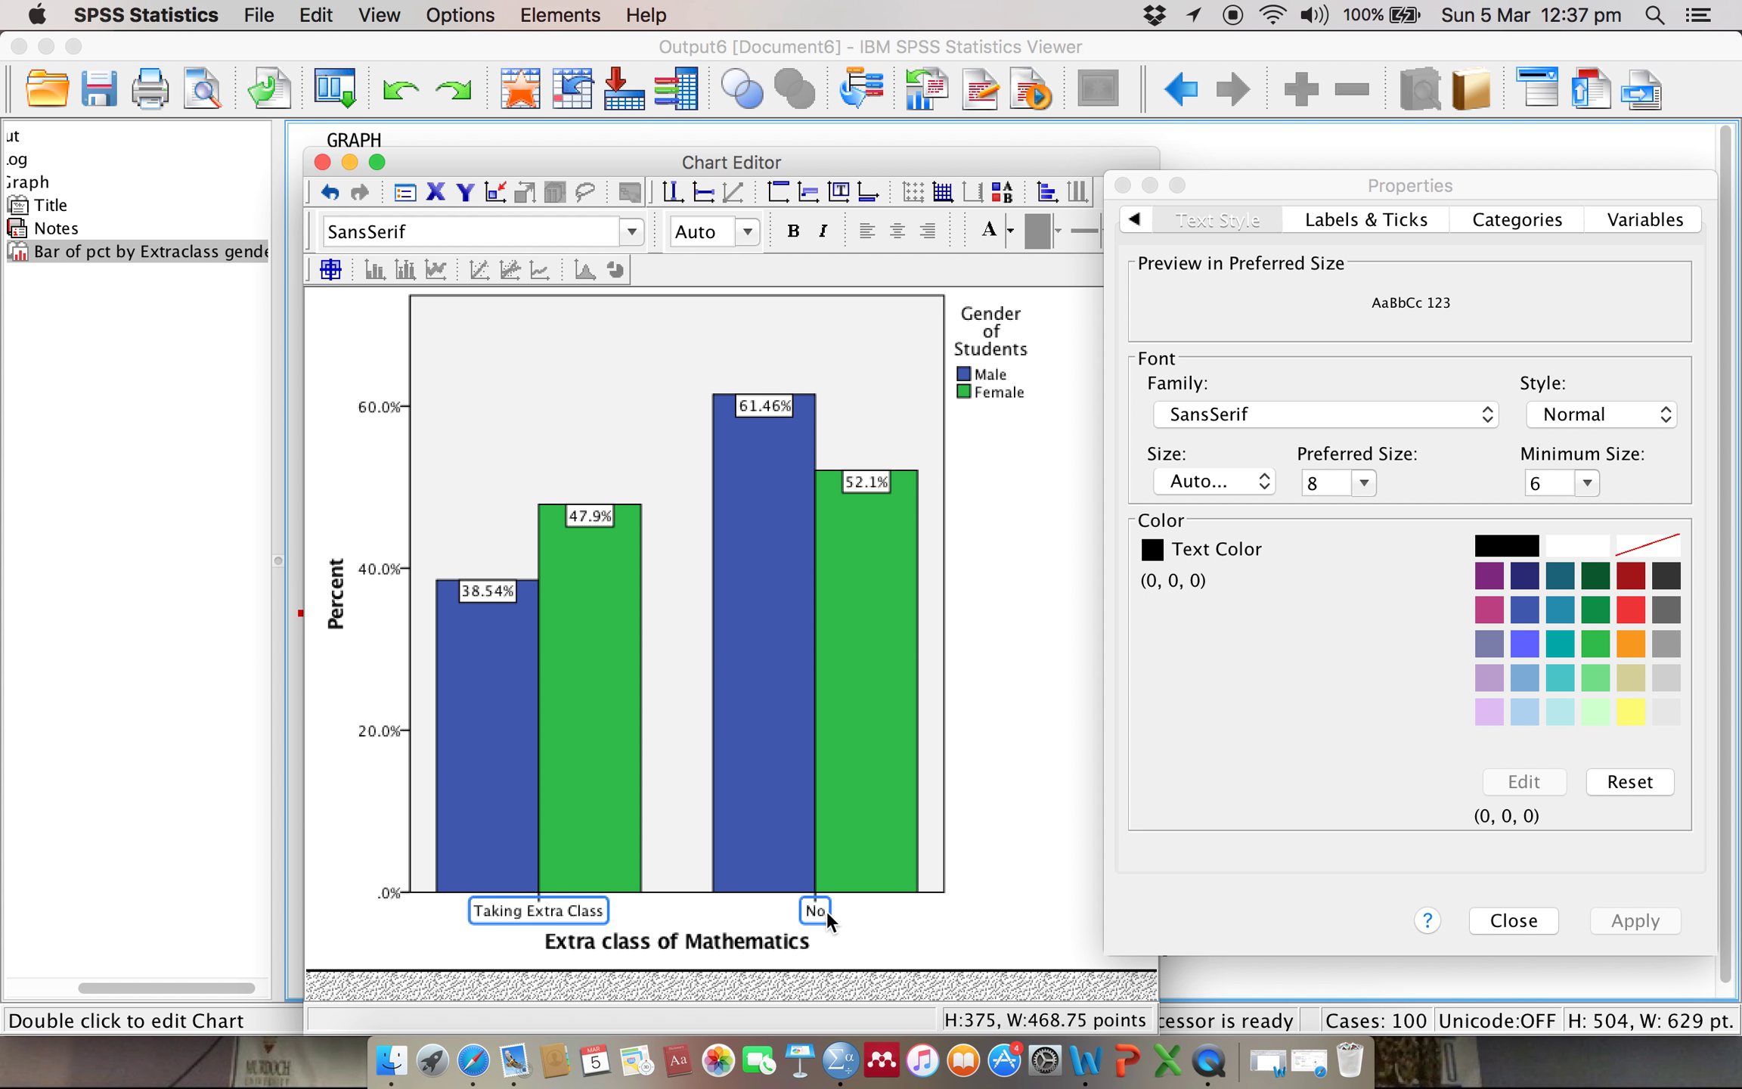
Step: Relabel the second category axis label as 'Do not Taking Extra Class'
left_click(825, 909)
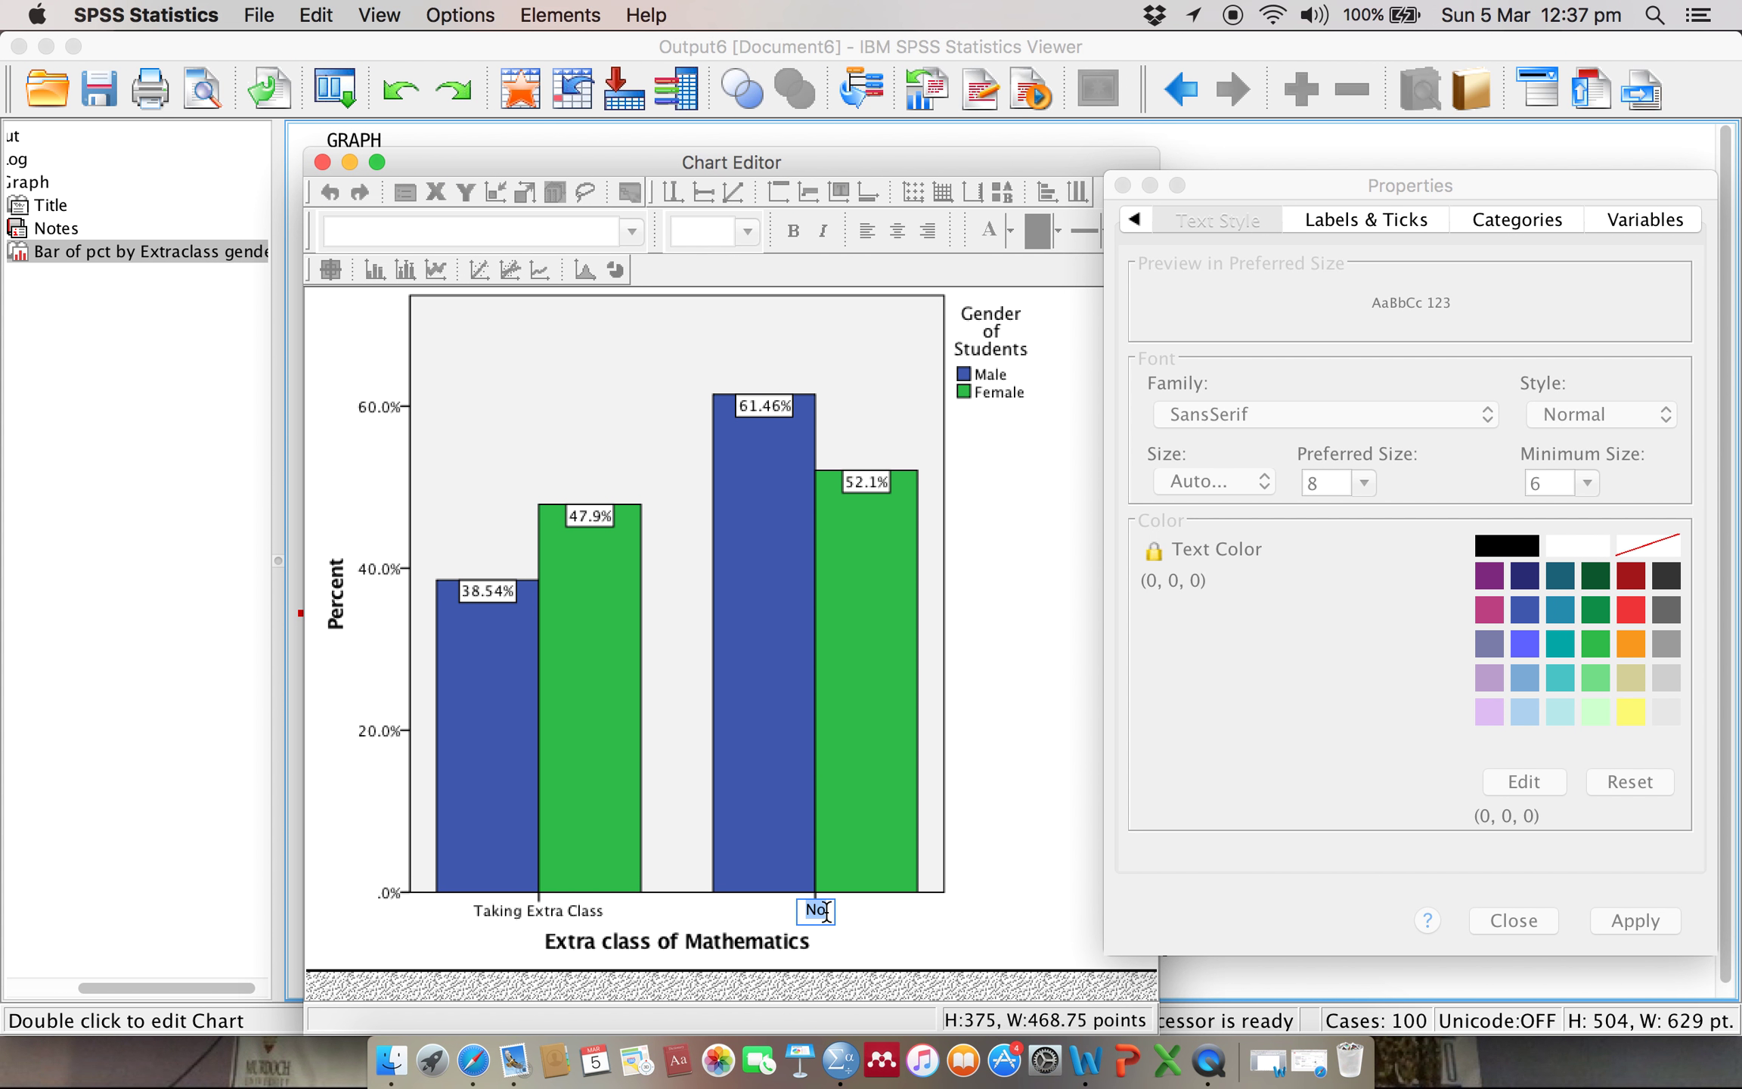
key("BackSpace")
type("Do ")
type("not ")
type("Taking E")
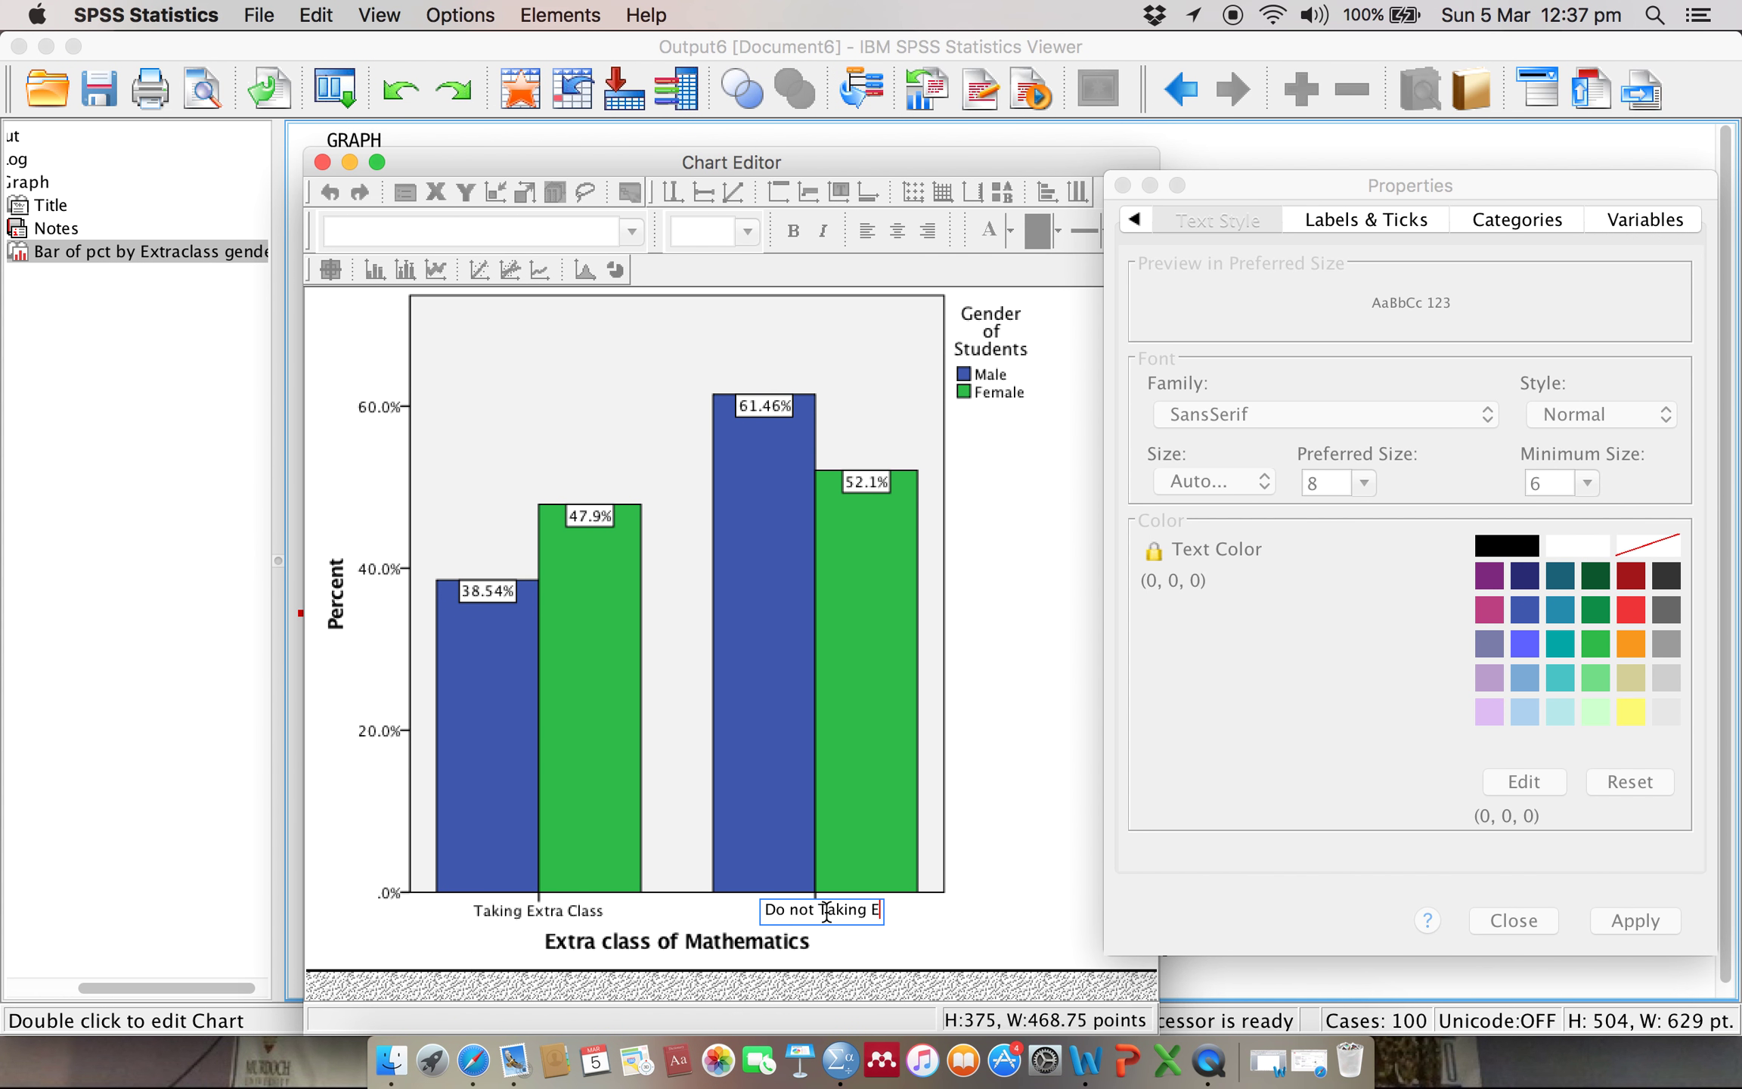
type("xt")
type("ra Cla")
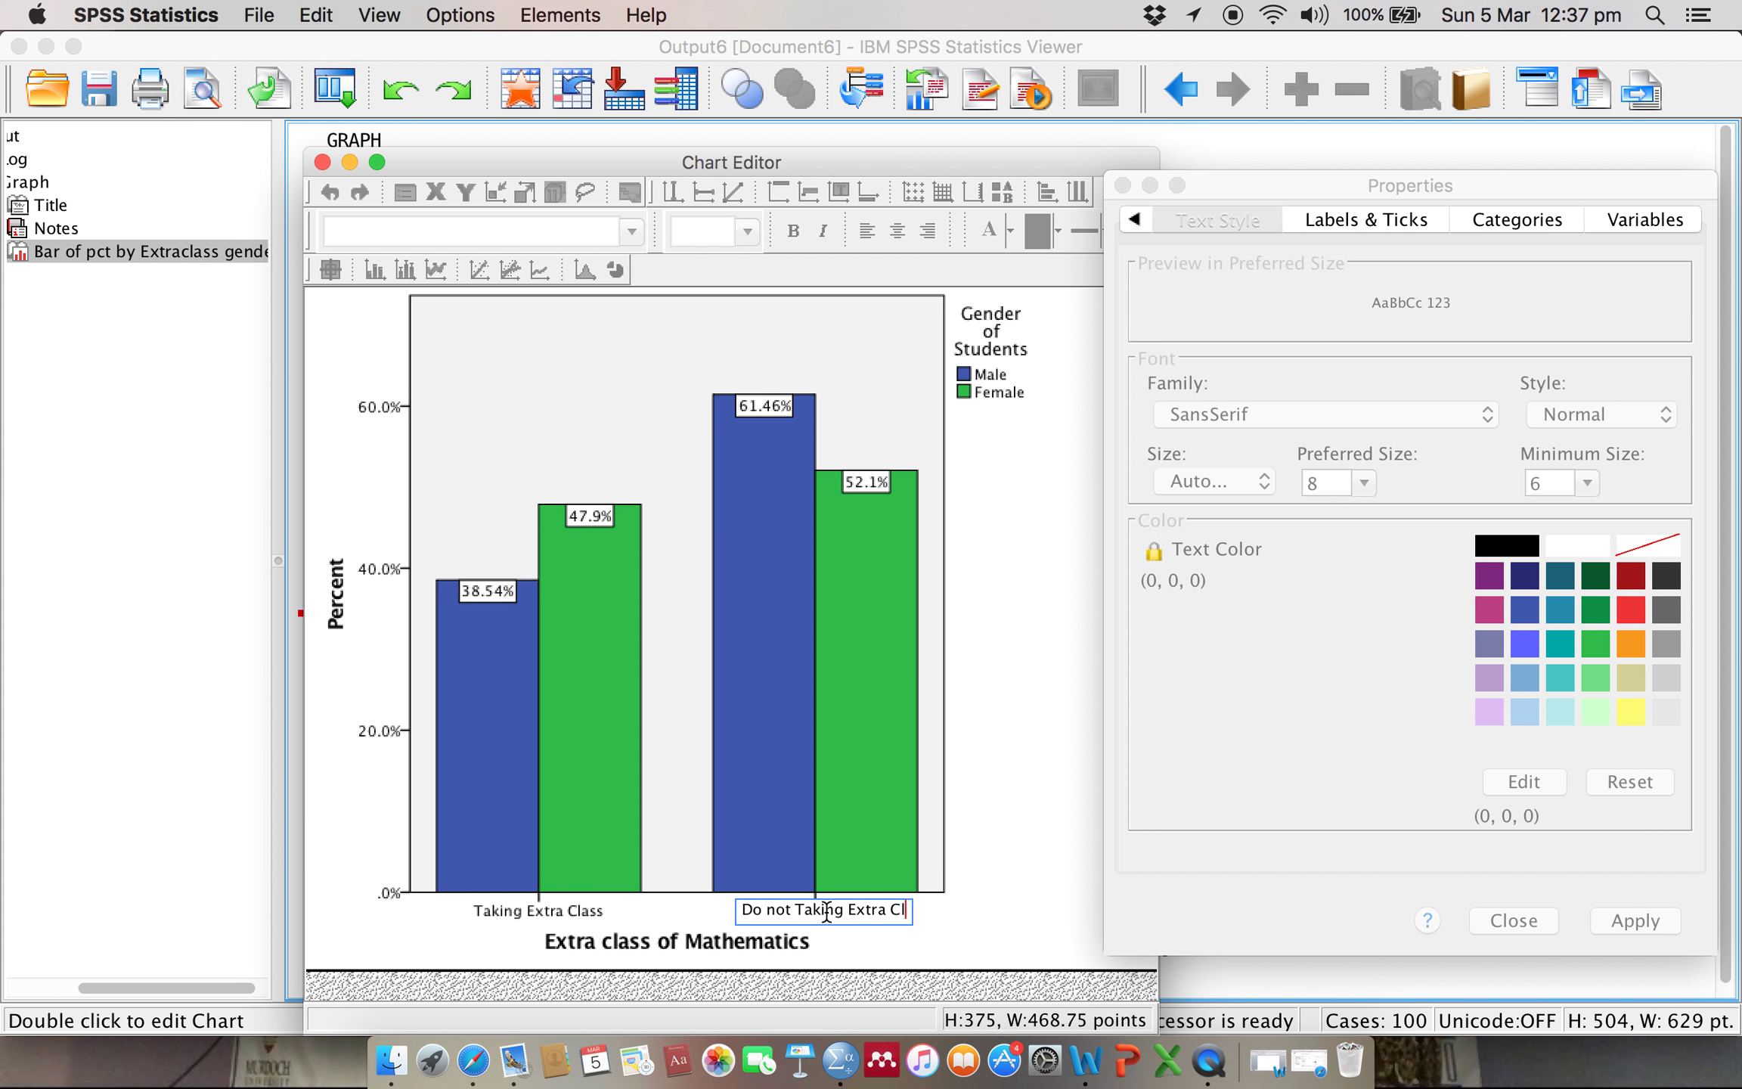
type("ss")
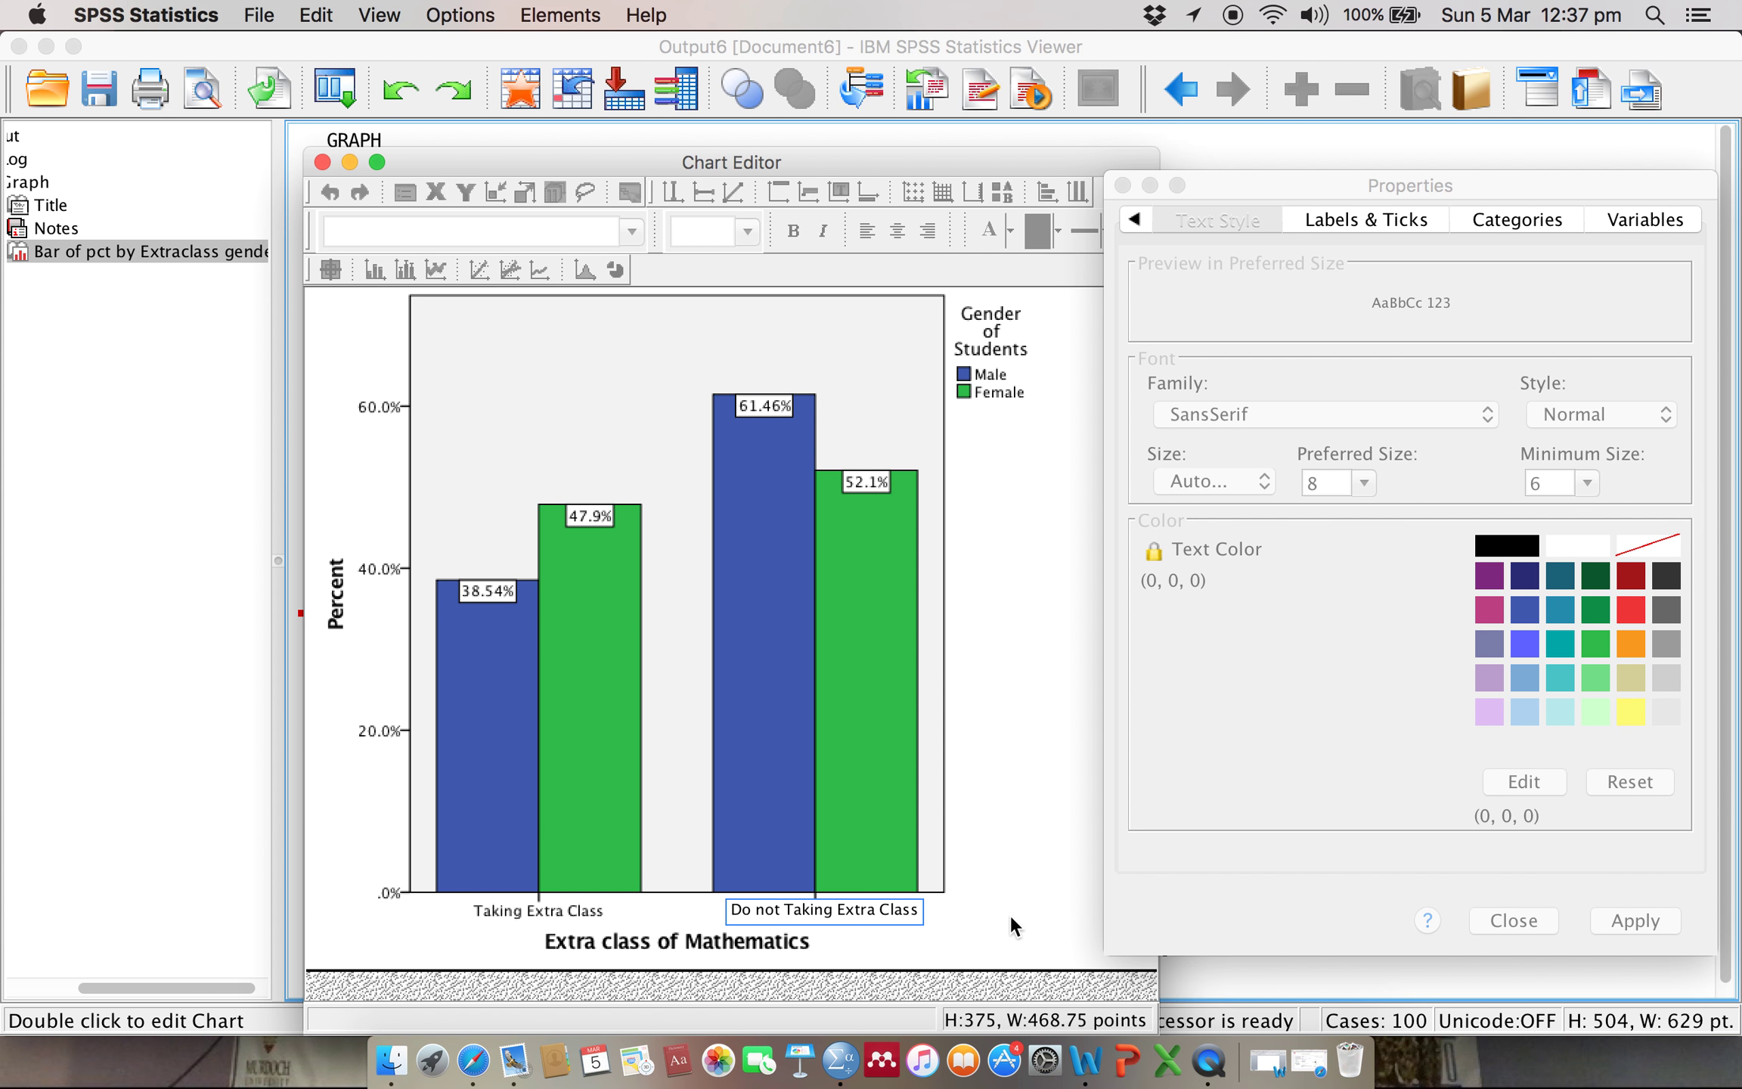
left_click(1011, 919)
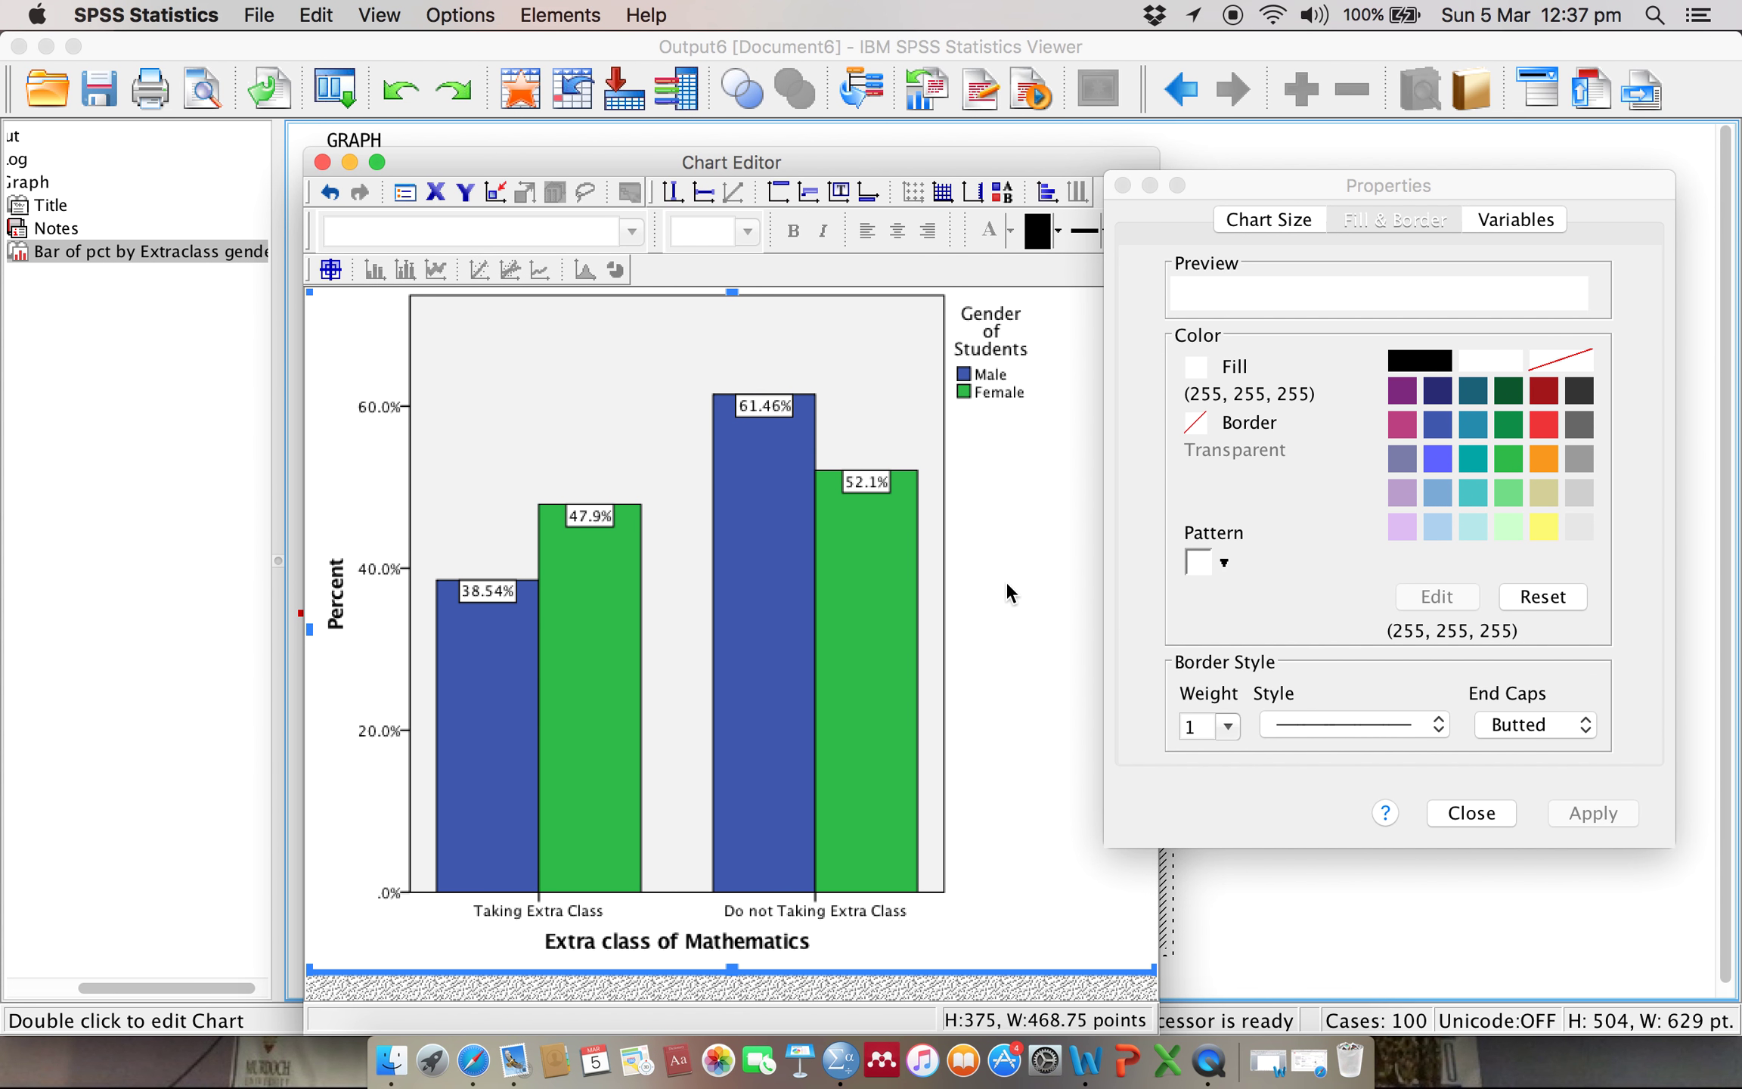
Step: Make all bar borders white, then give the Male bars a white fill with vertical stripes
left_click(539, 700)
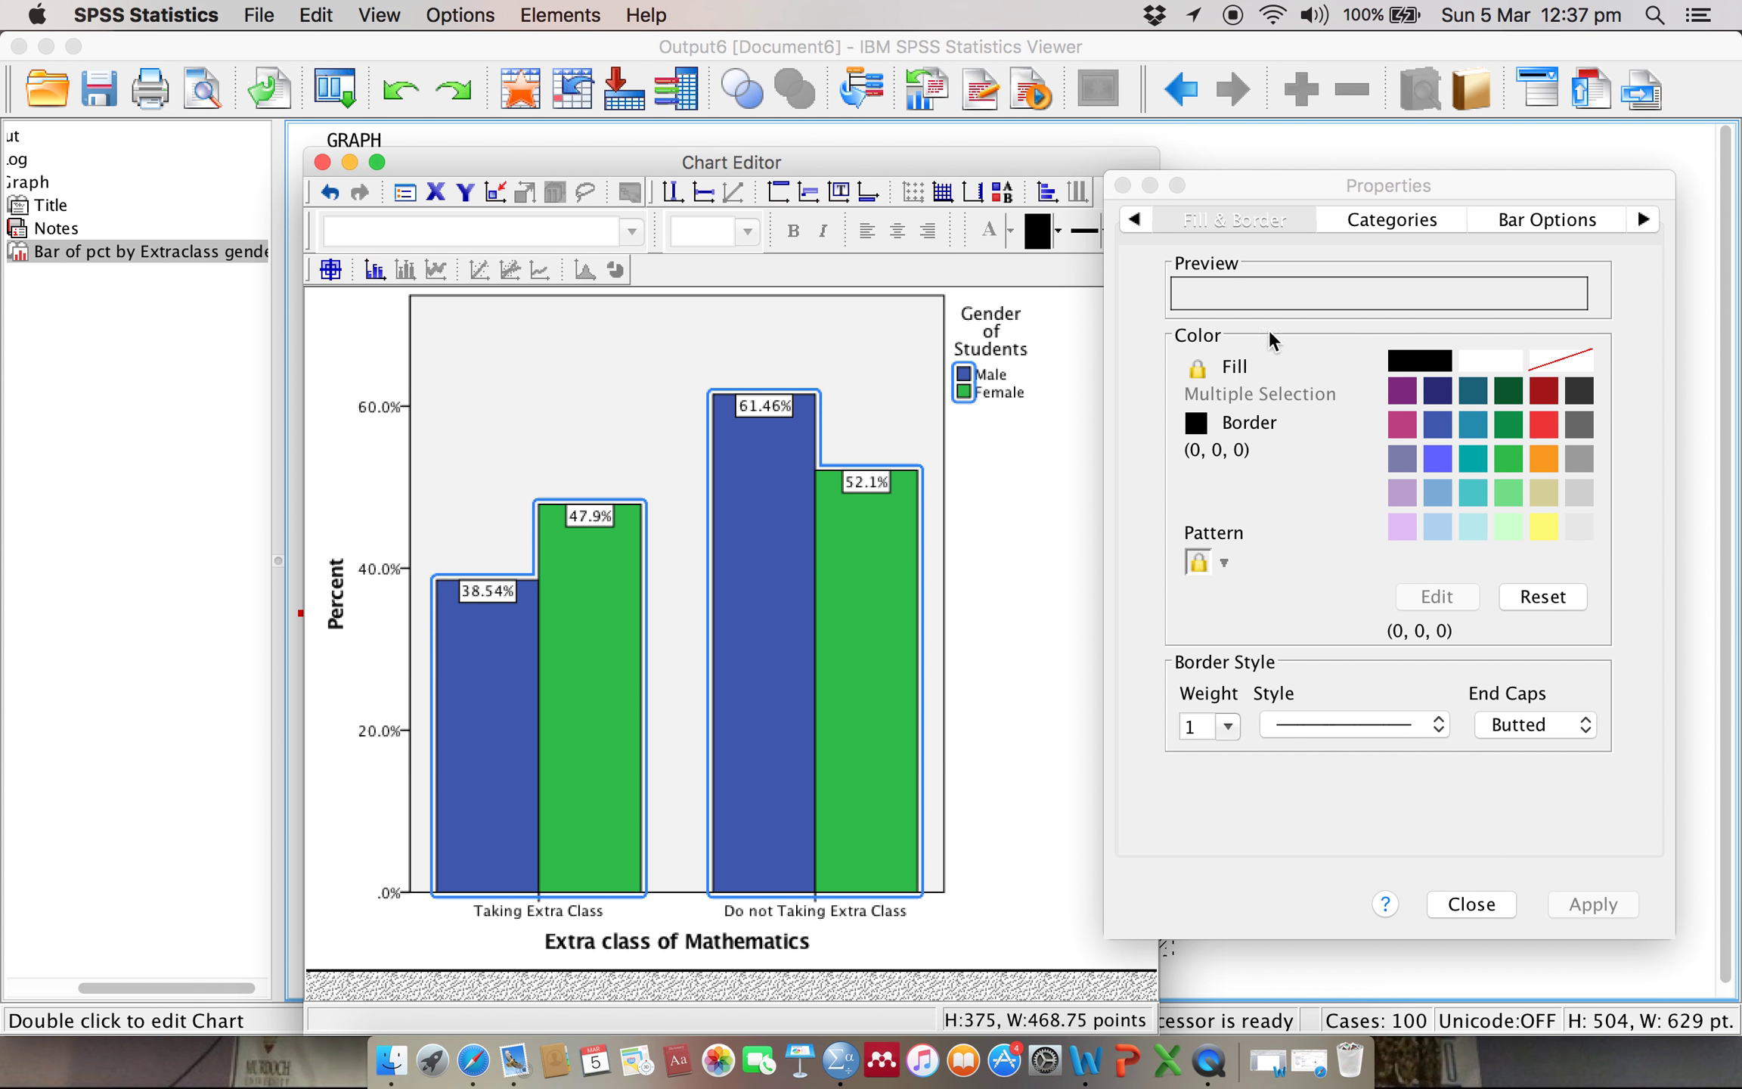
left_click(1493, 361)
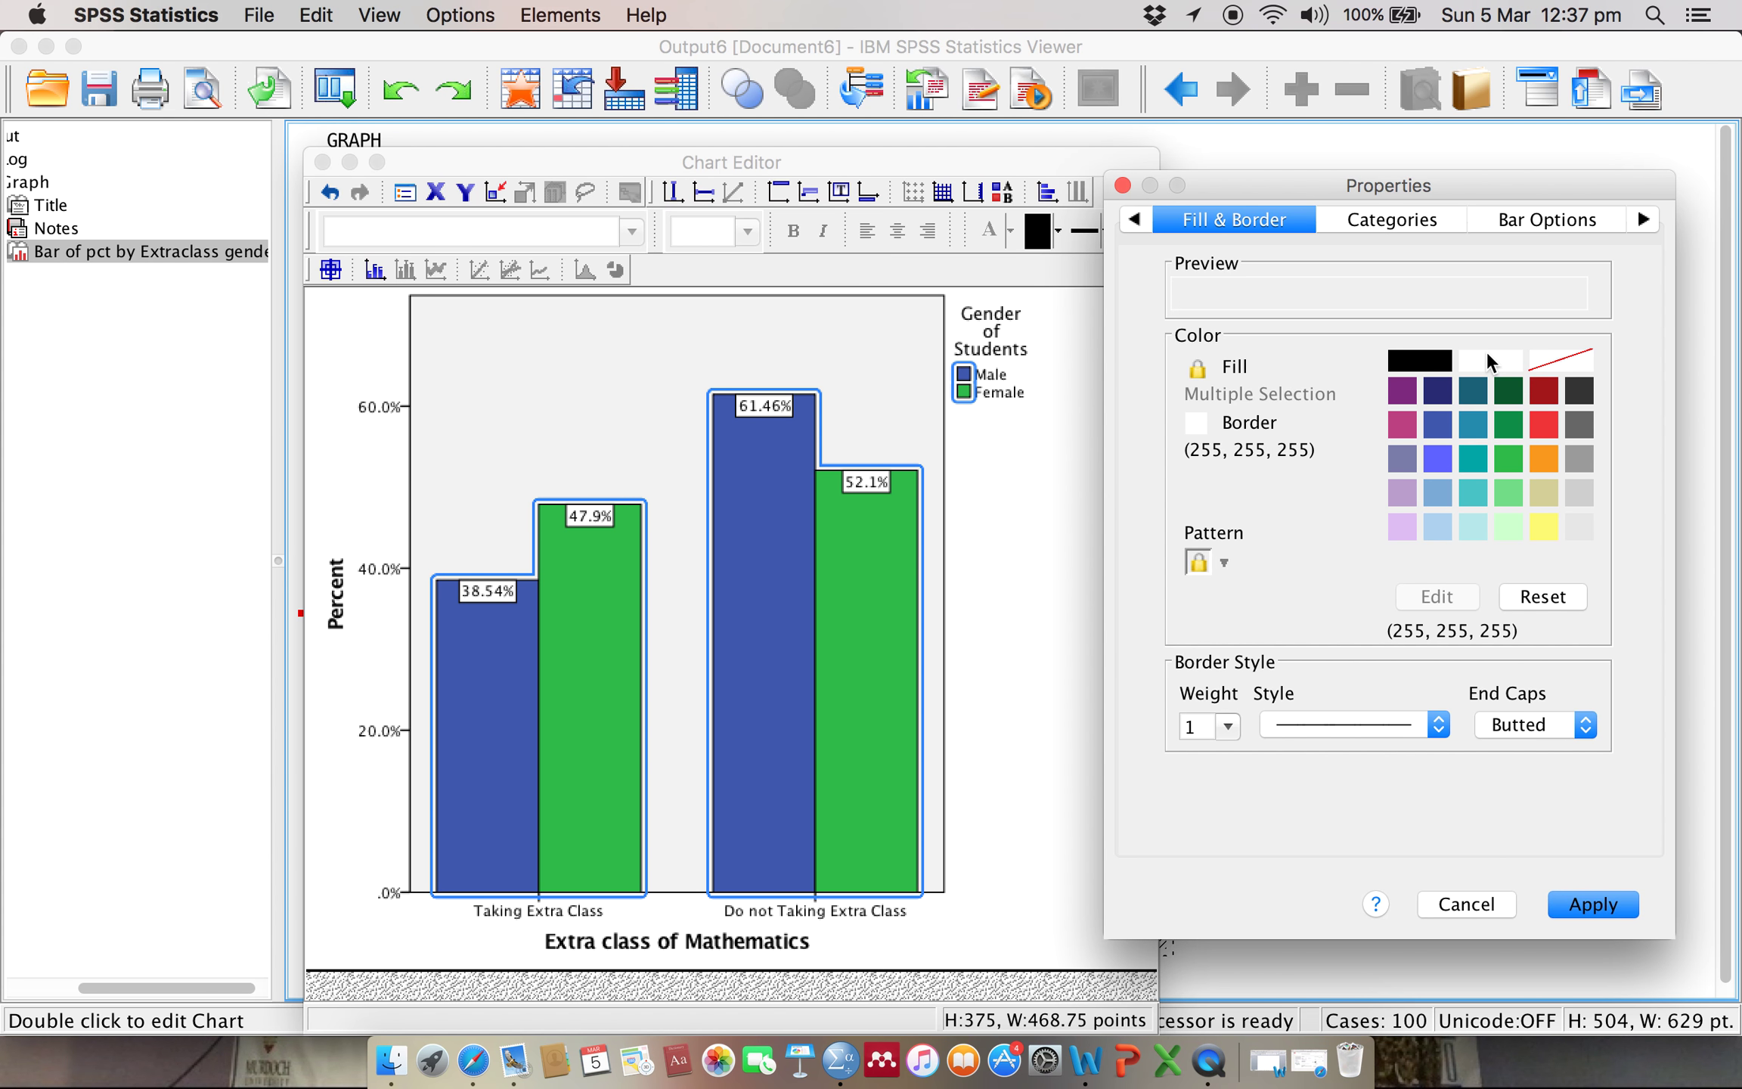
left_click(766, 774)
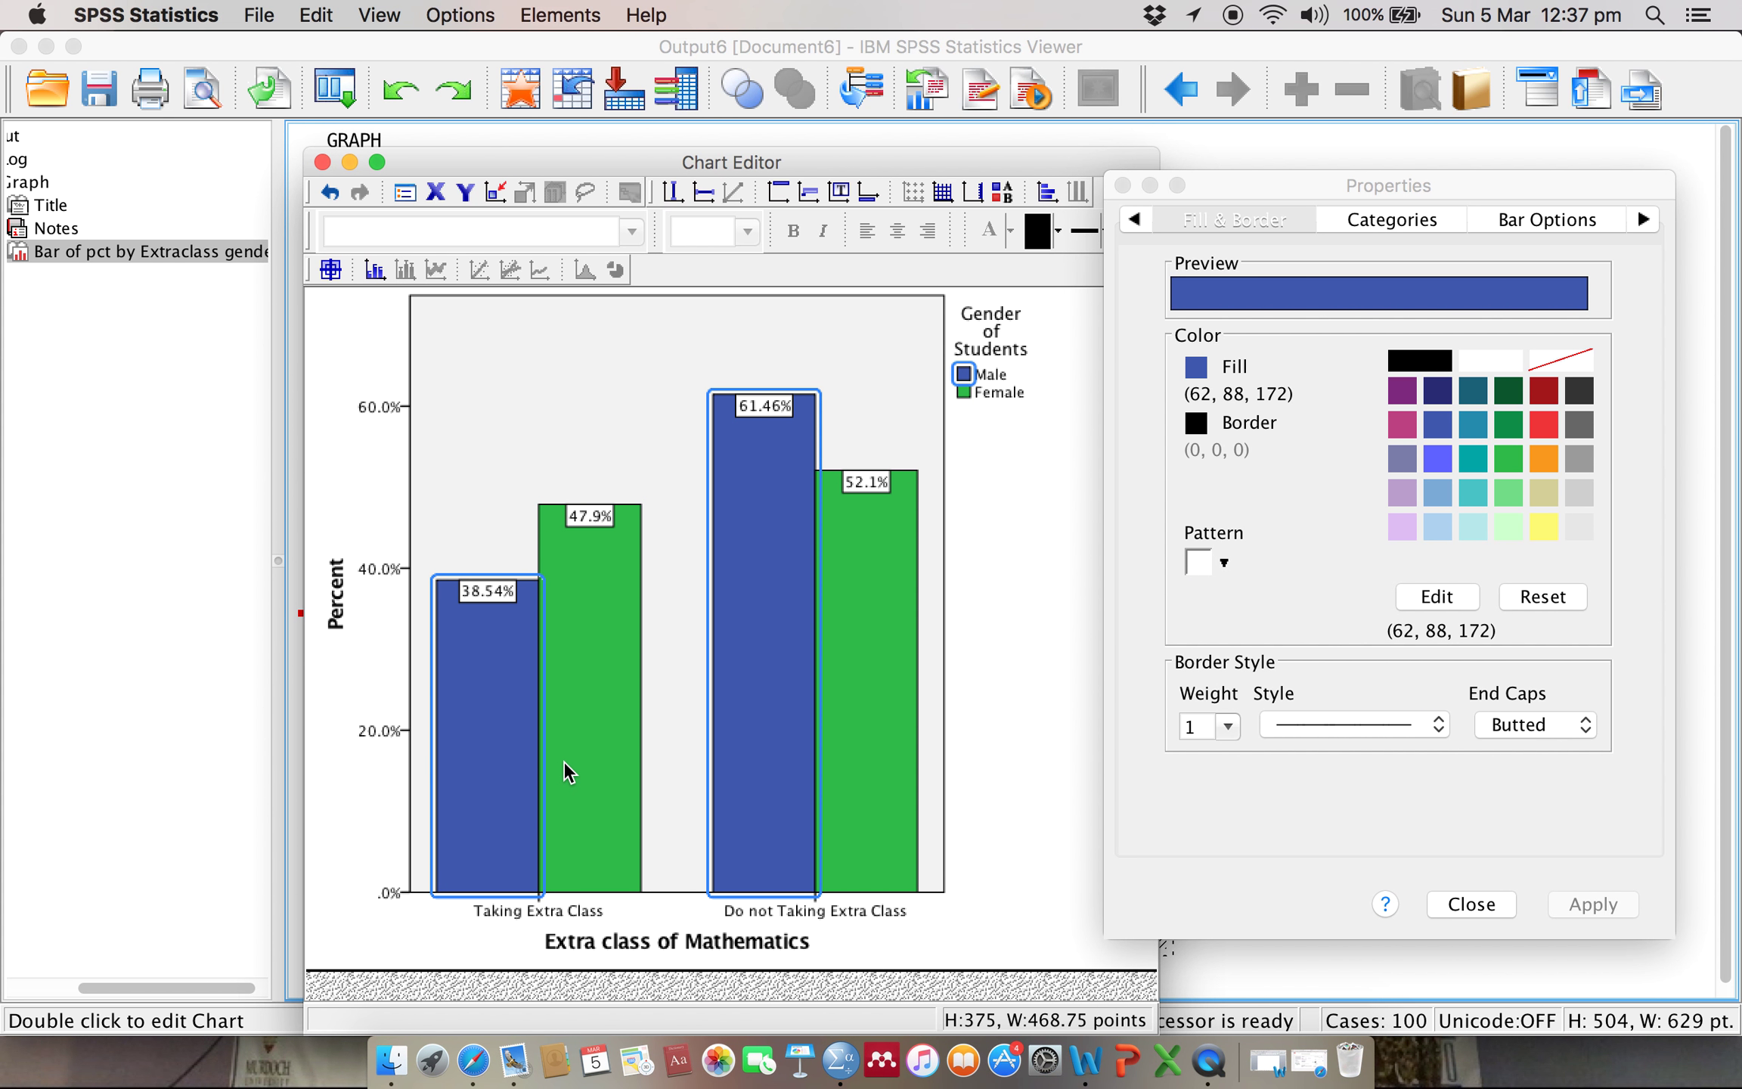
left_click(1495, 364)
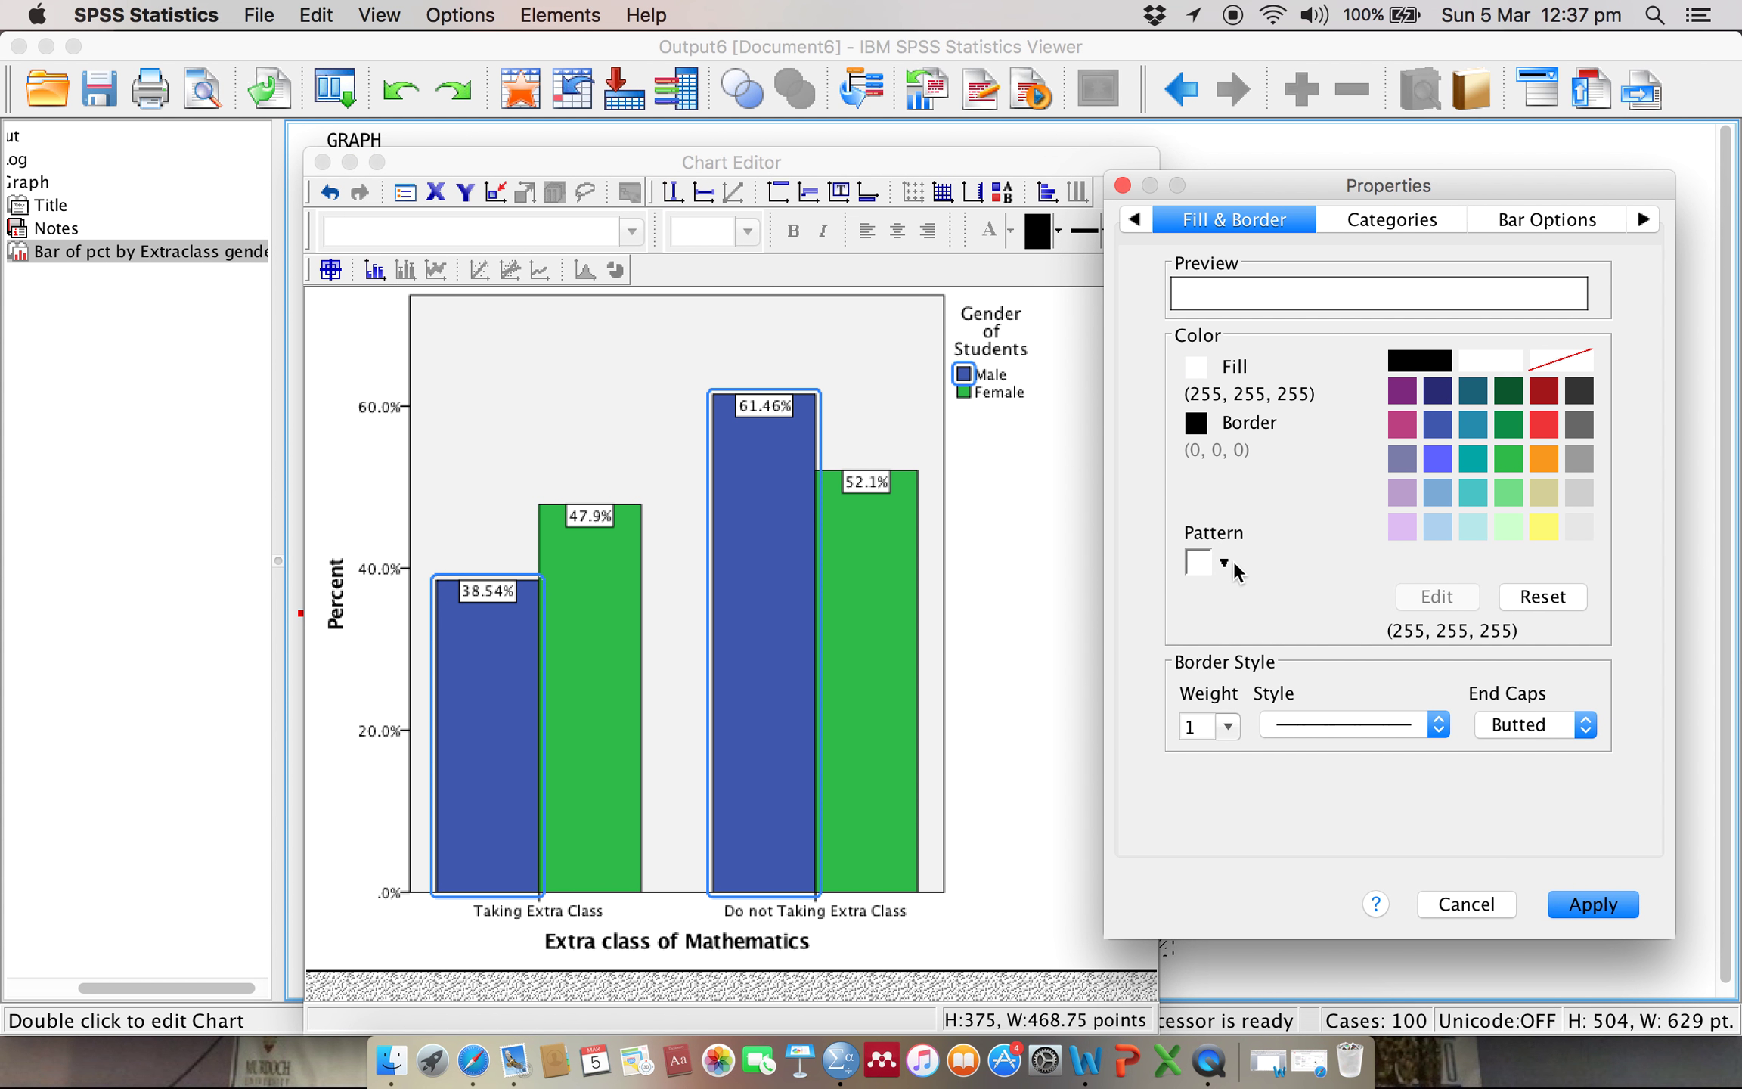
left_click(1224, 562)
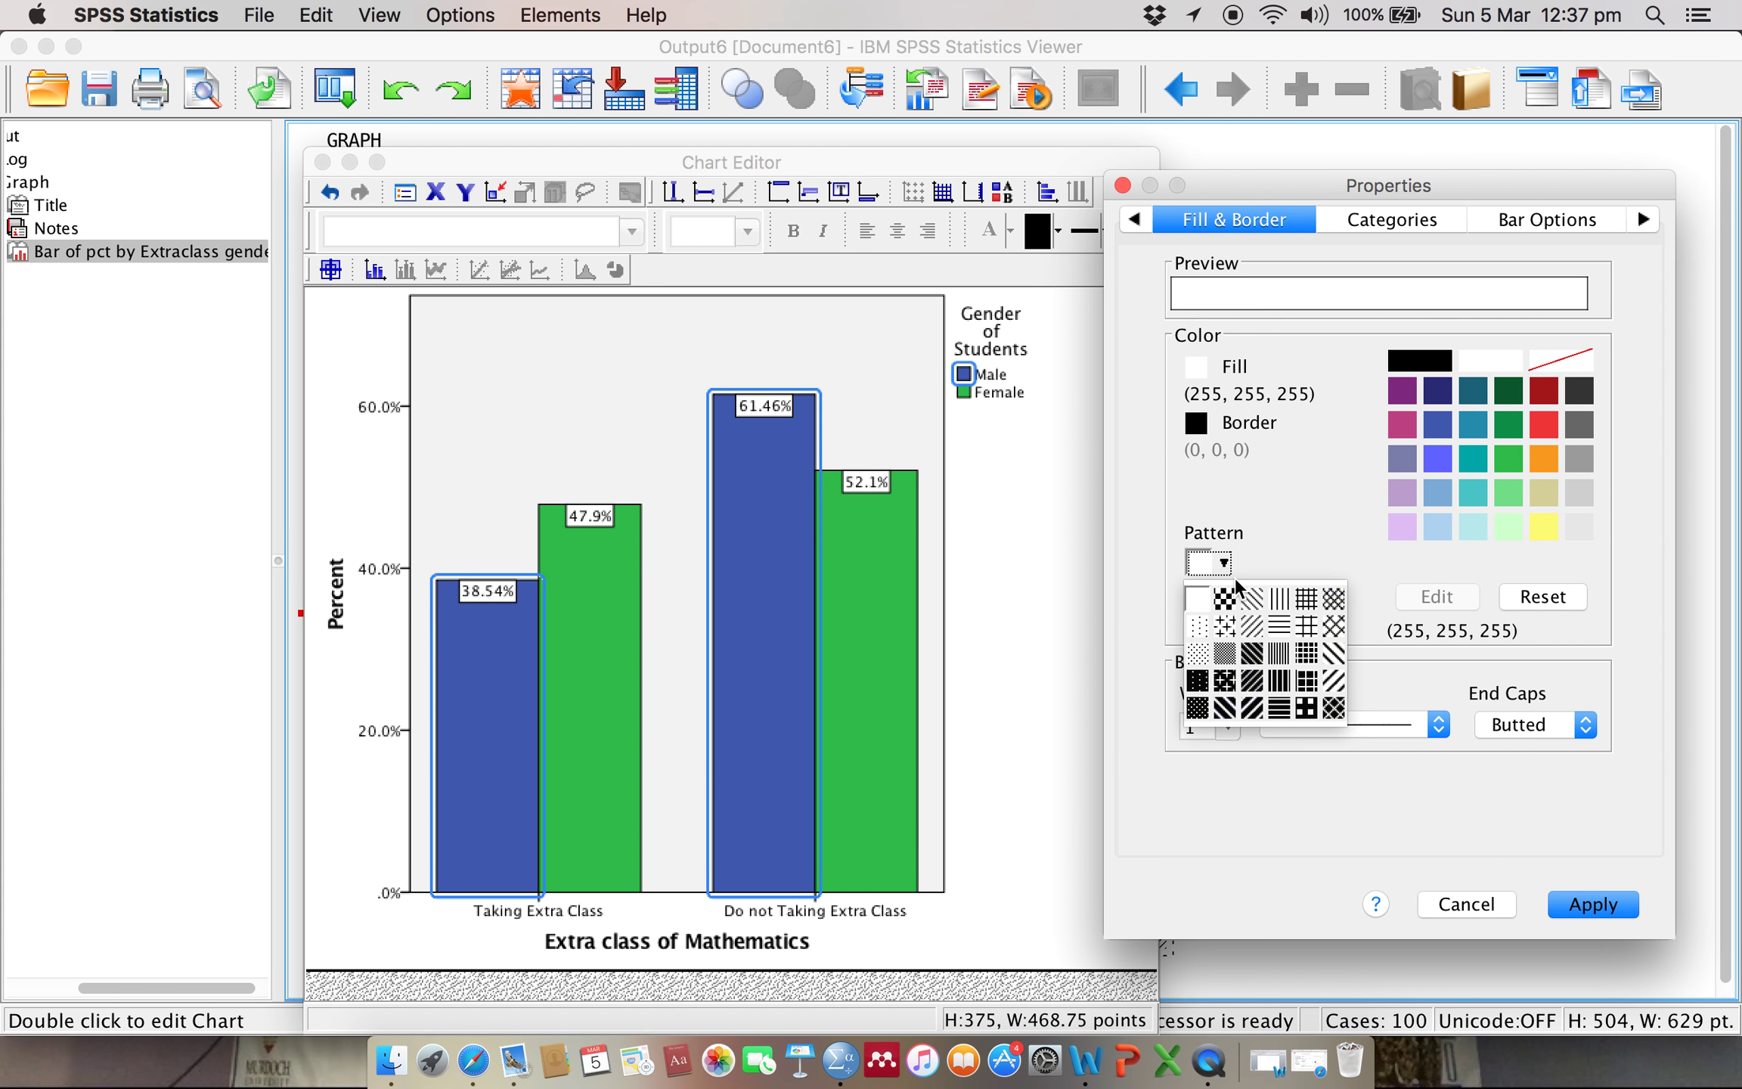
left_click(1280, 599)
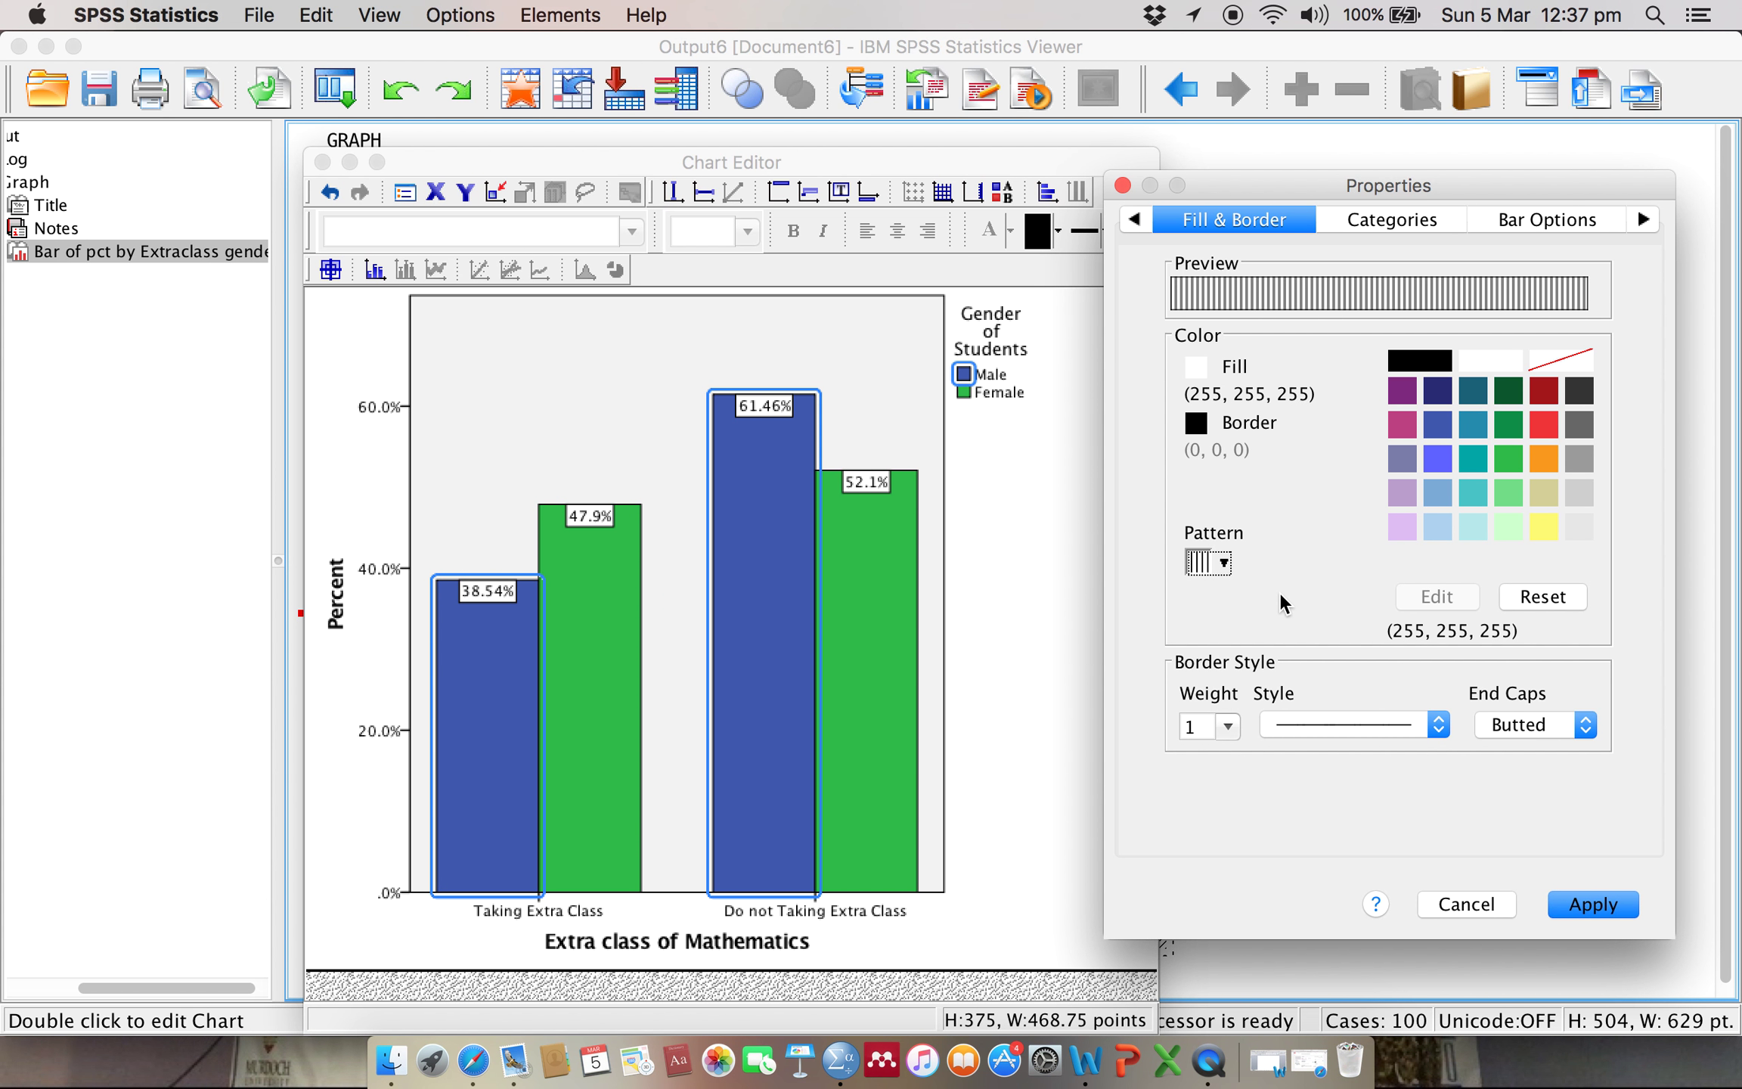
left_click(1587, 905)
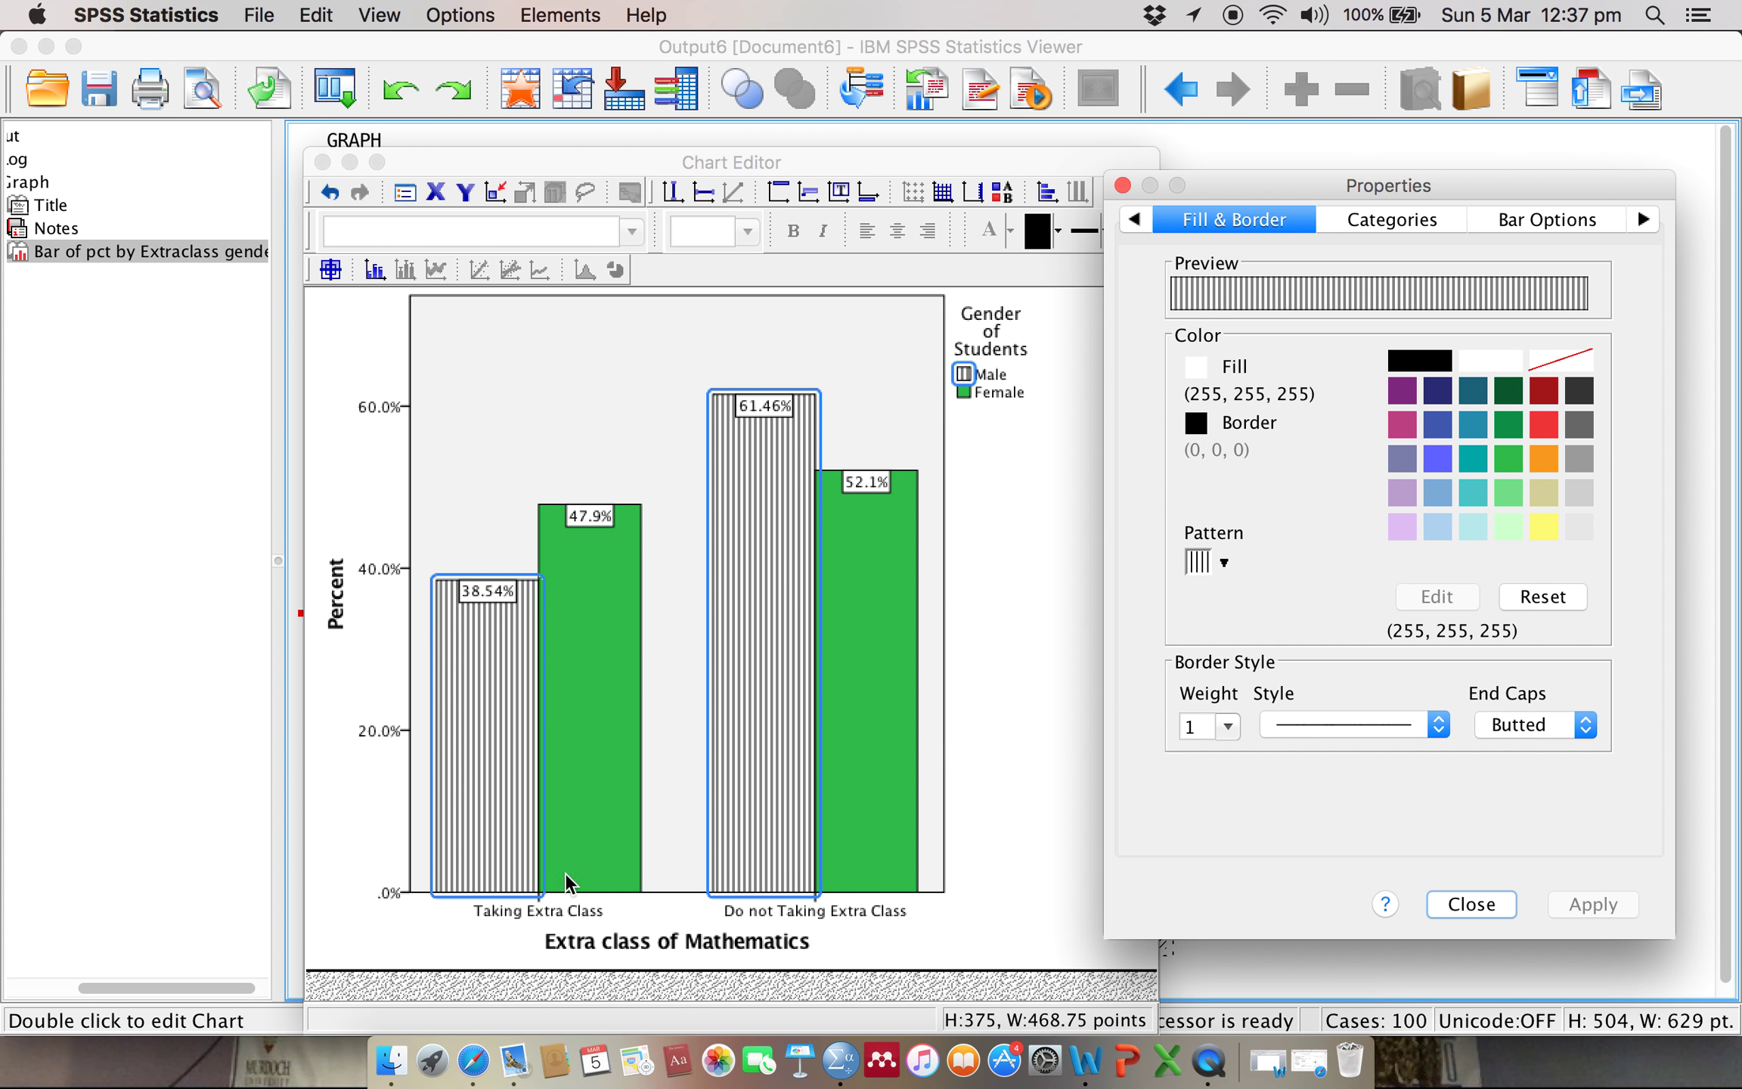
left_click(599, 784)
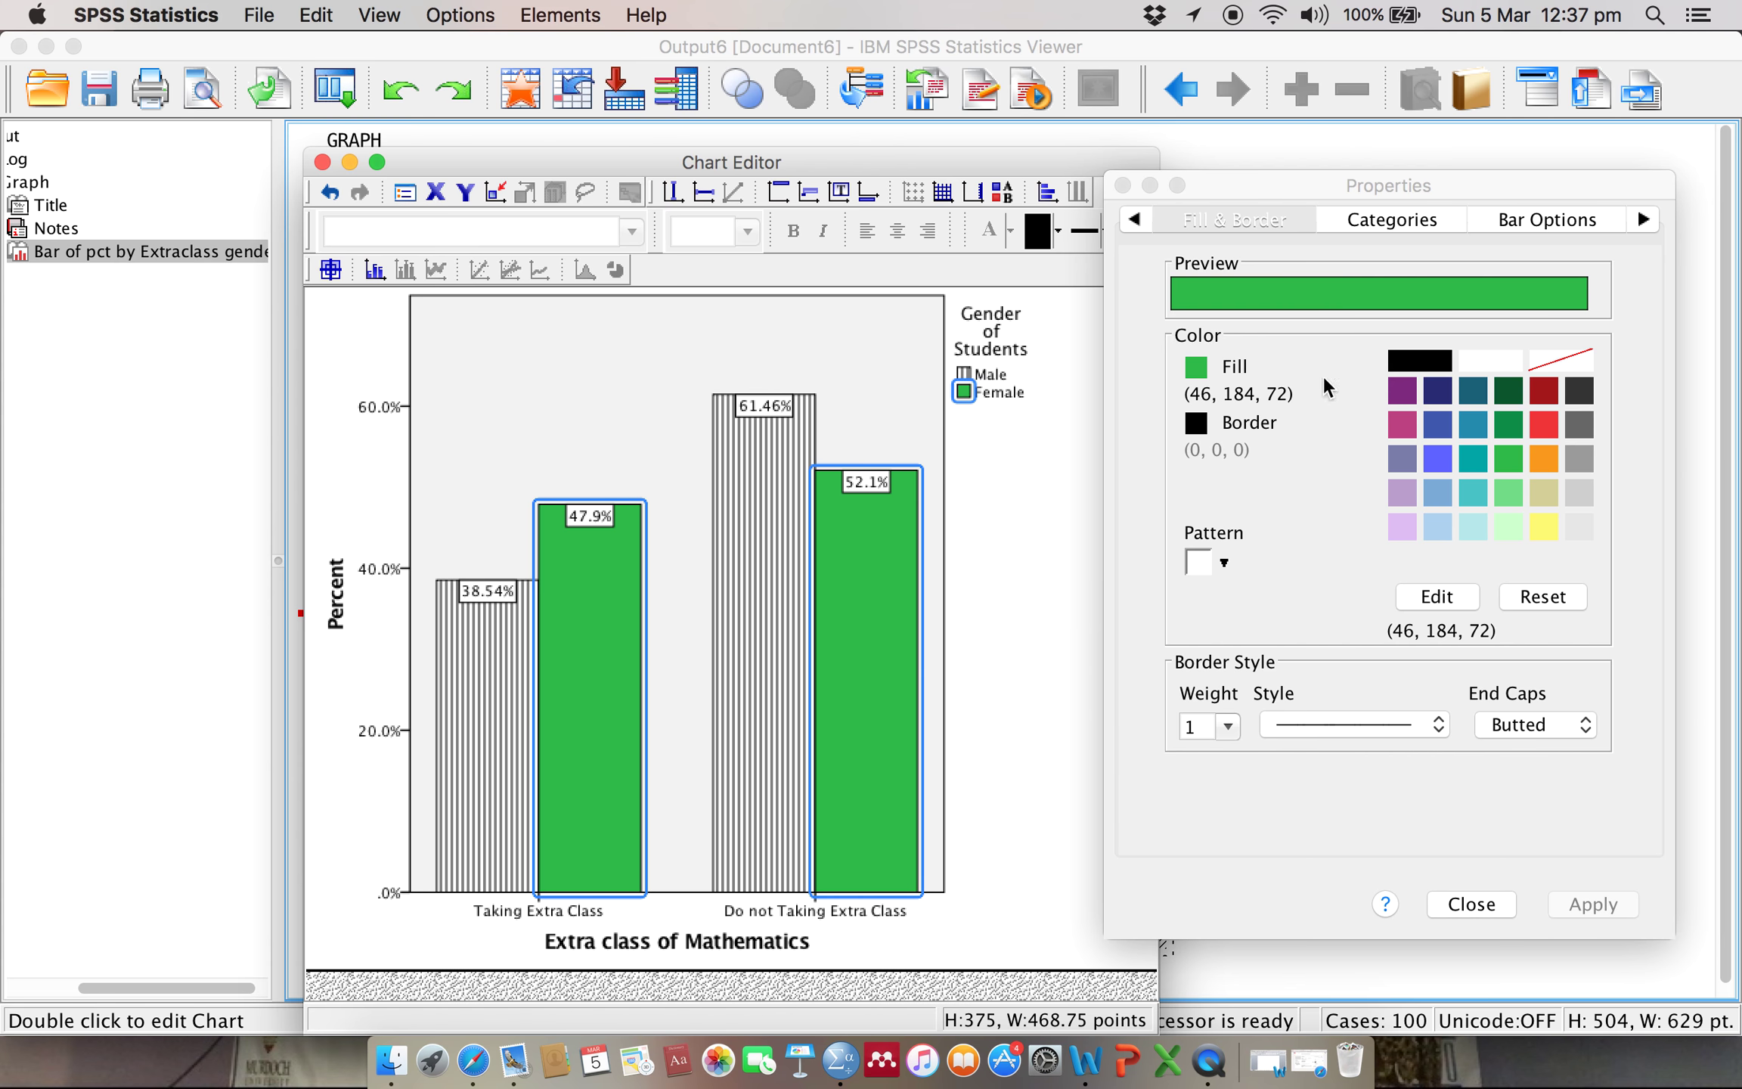
Step: Give the Female bars a white fill with a grid pattern and close the properties
left_click(1487, 357)
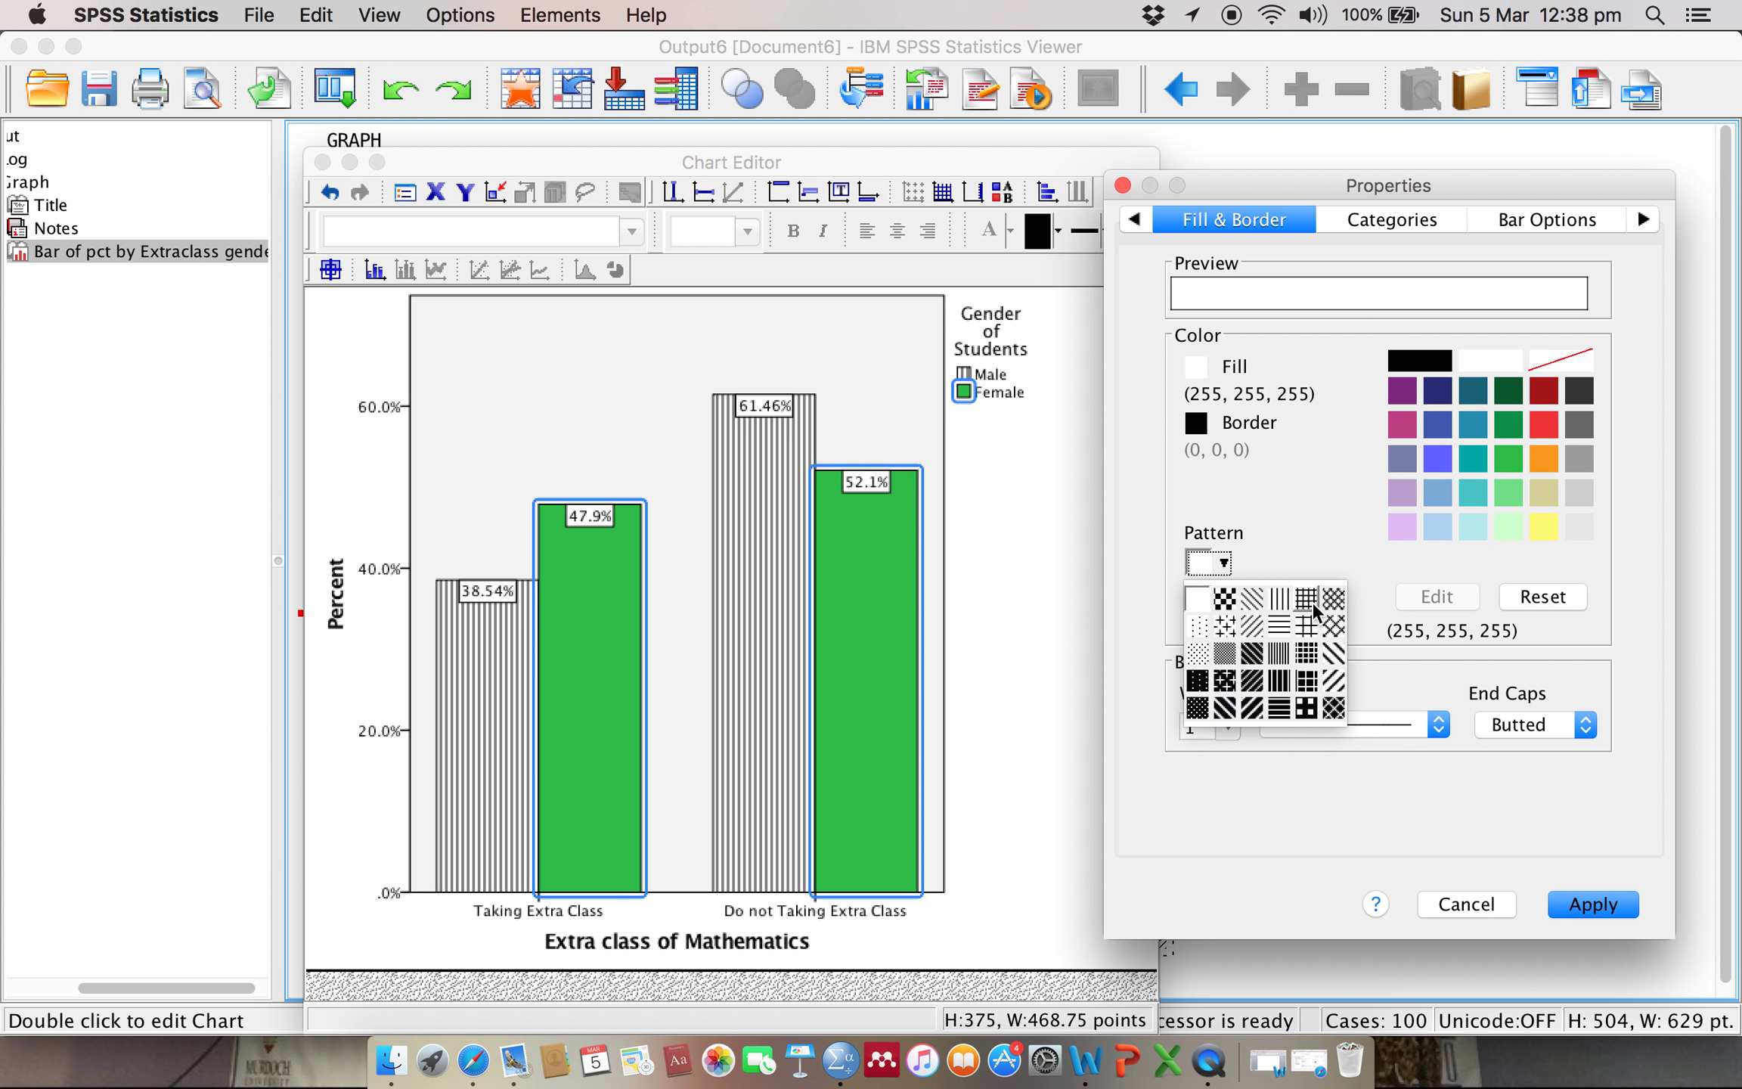
left_click(1307, 626)
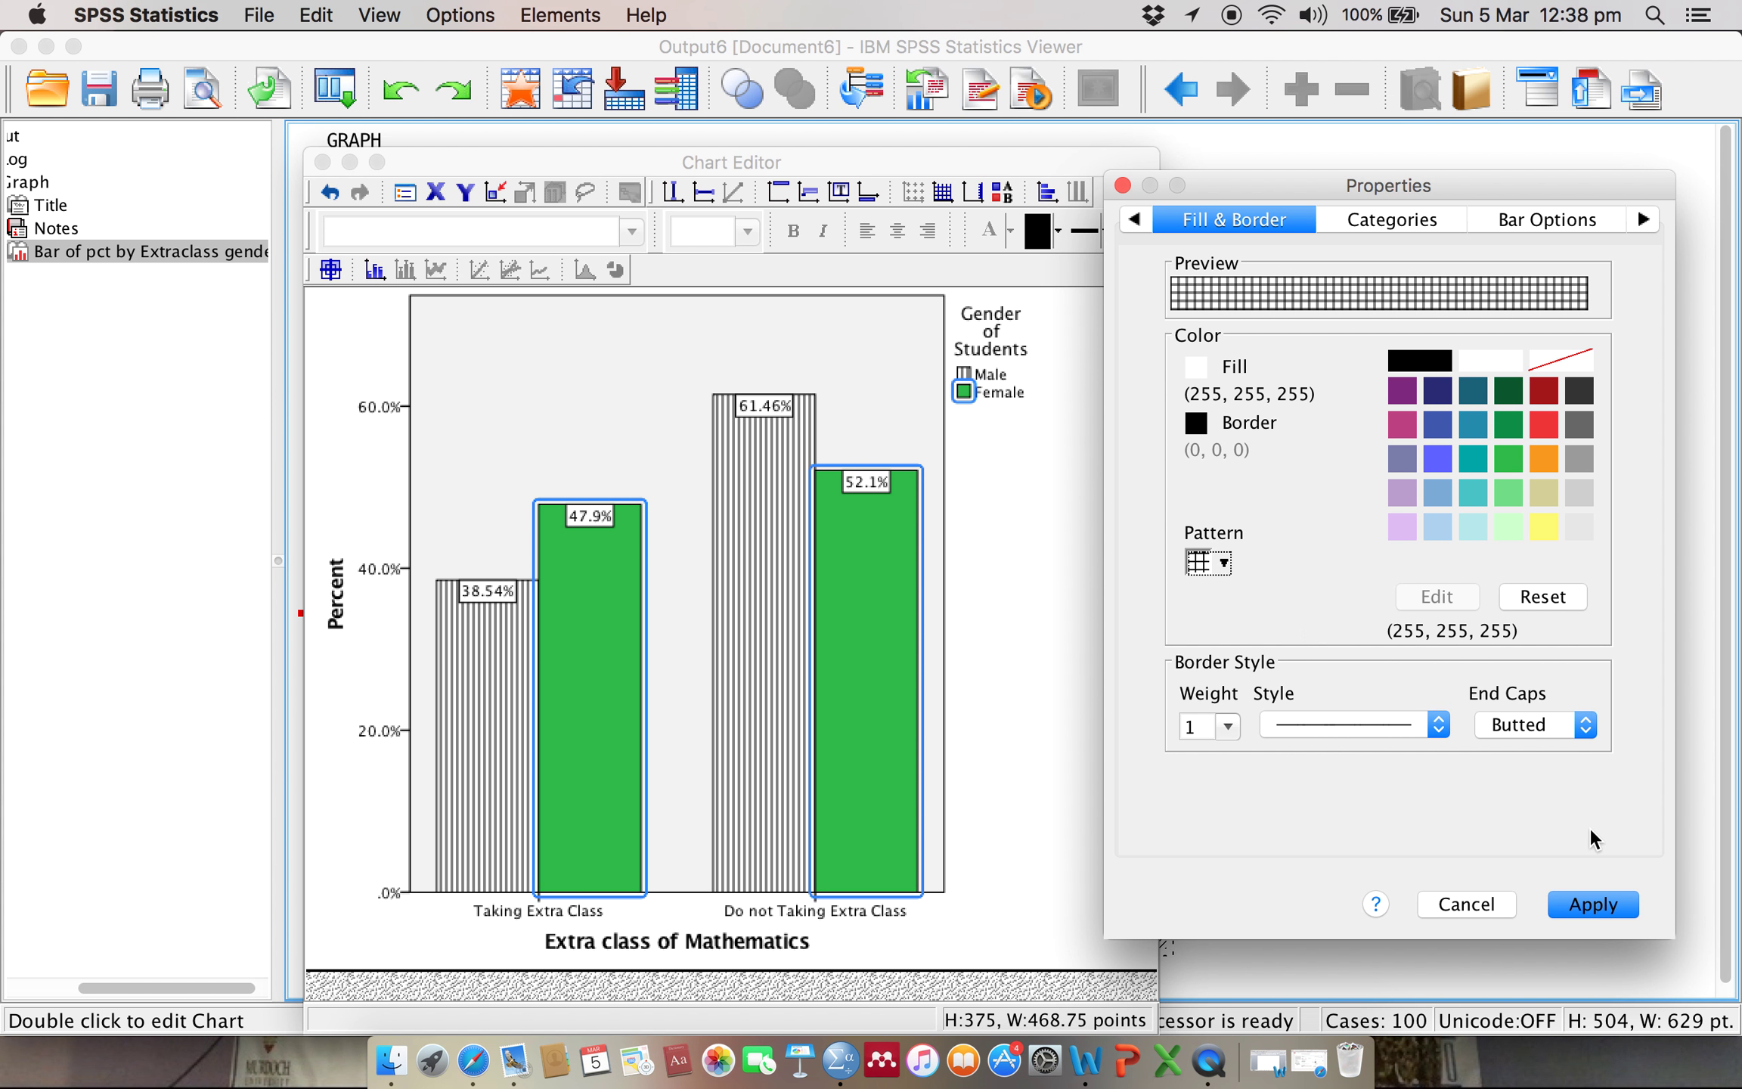
left_click(1600, 905)
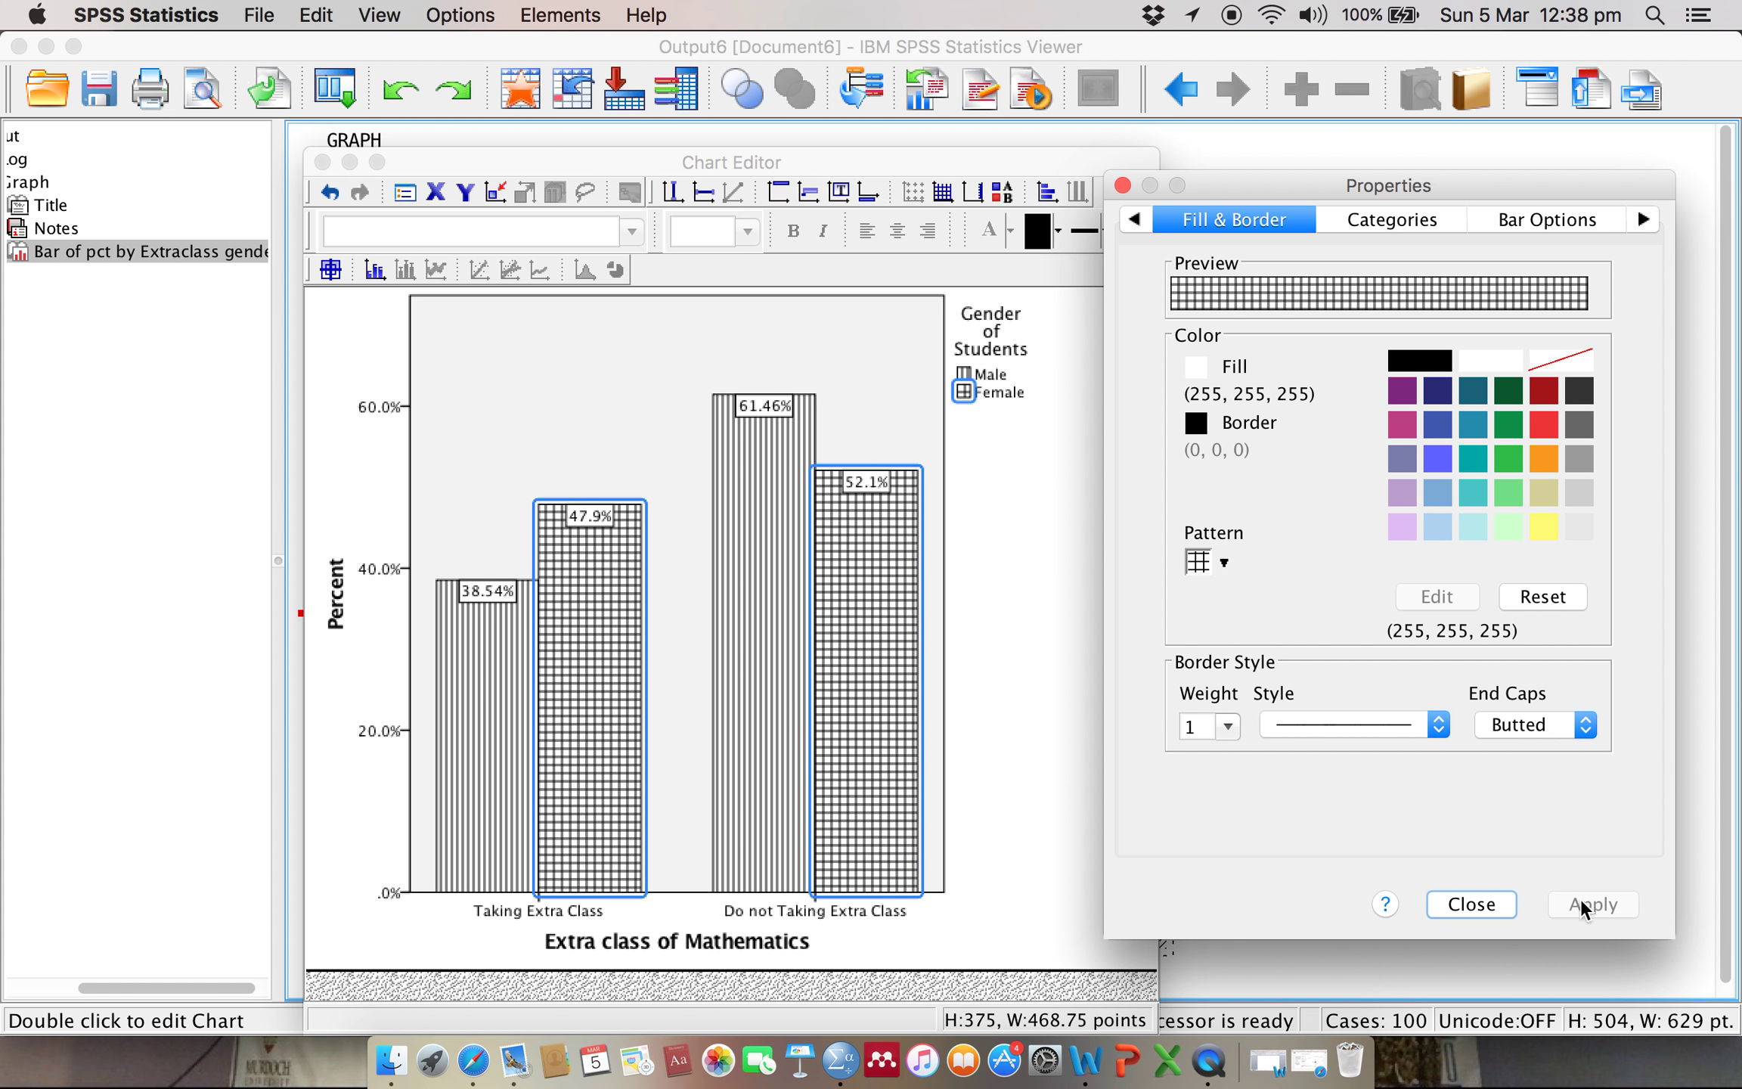
left_click(1483, 904)
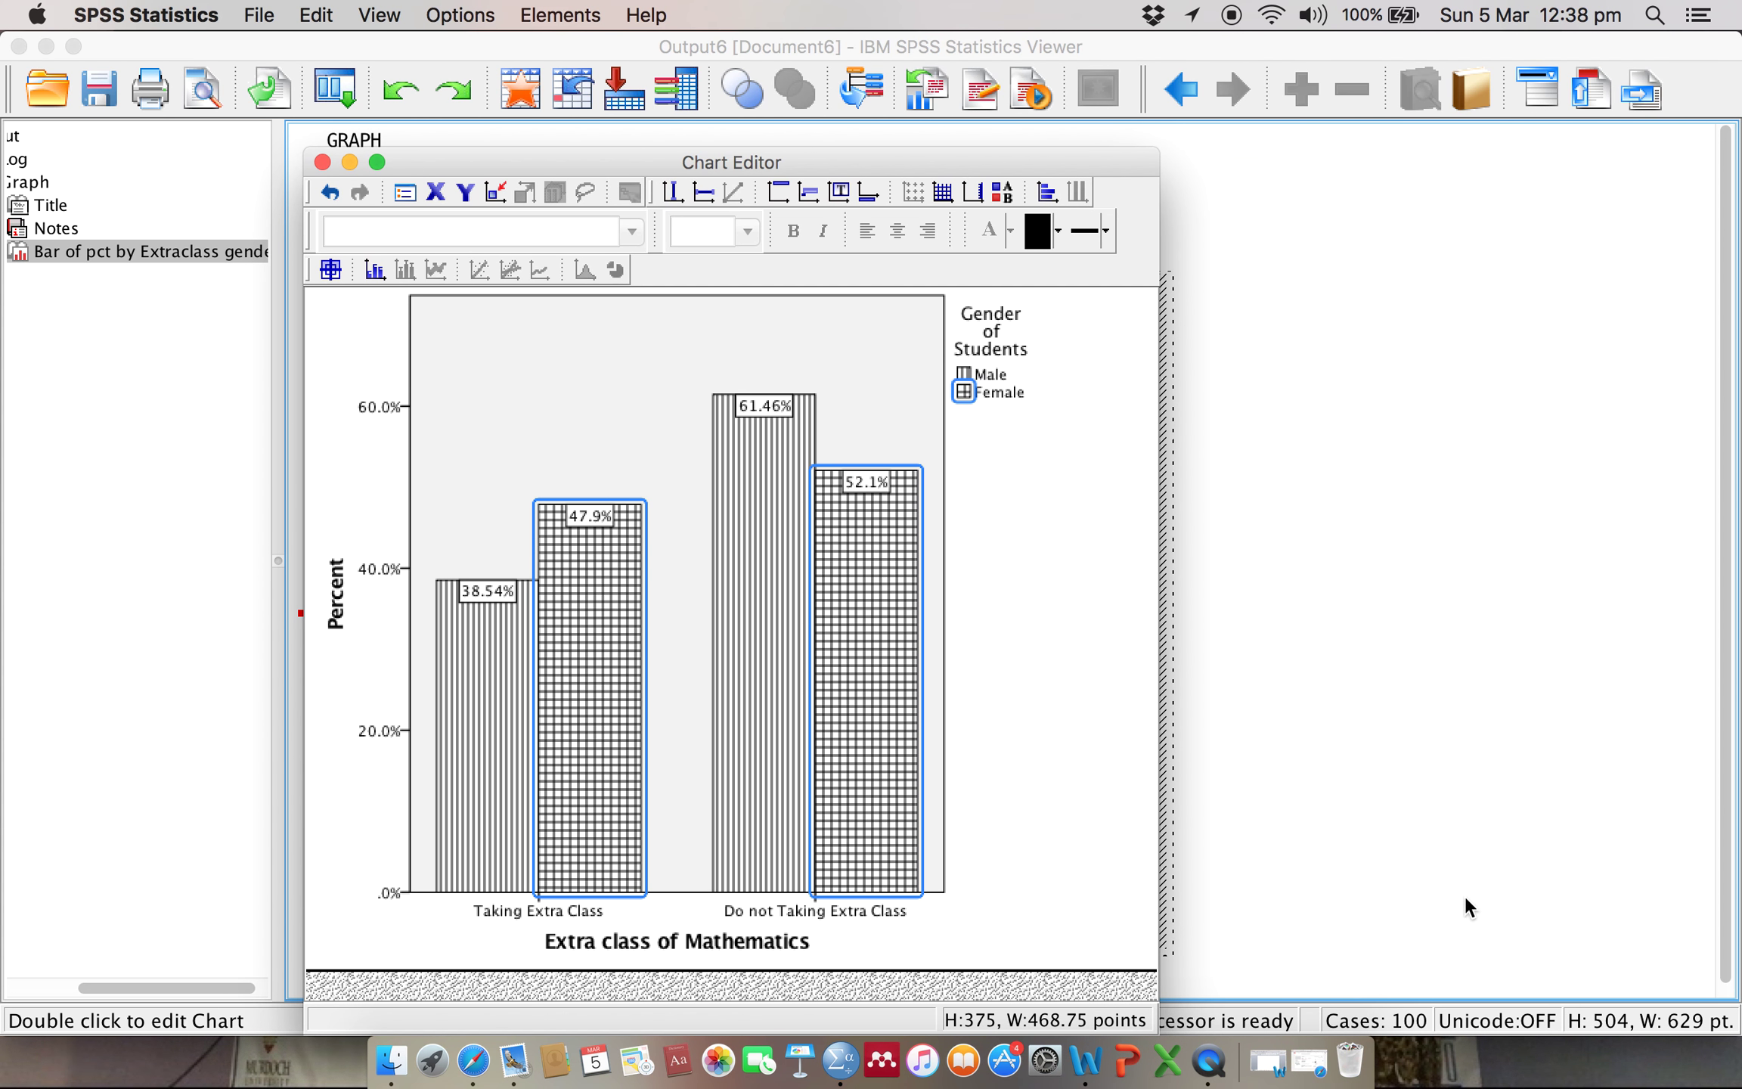
left_click(1069, 811)
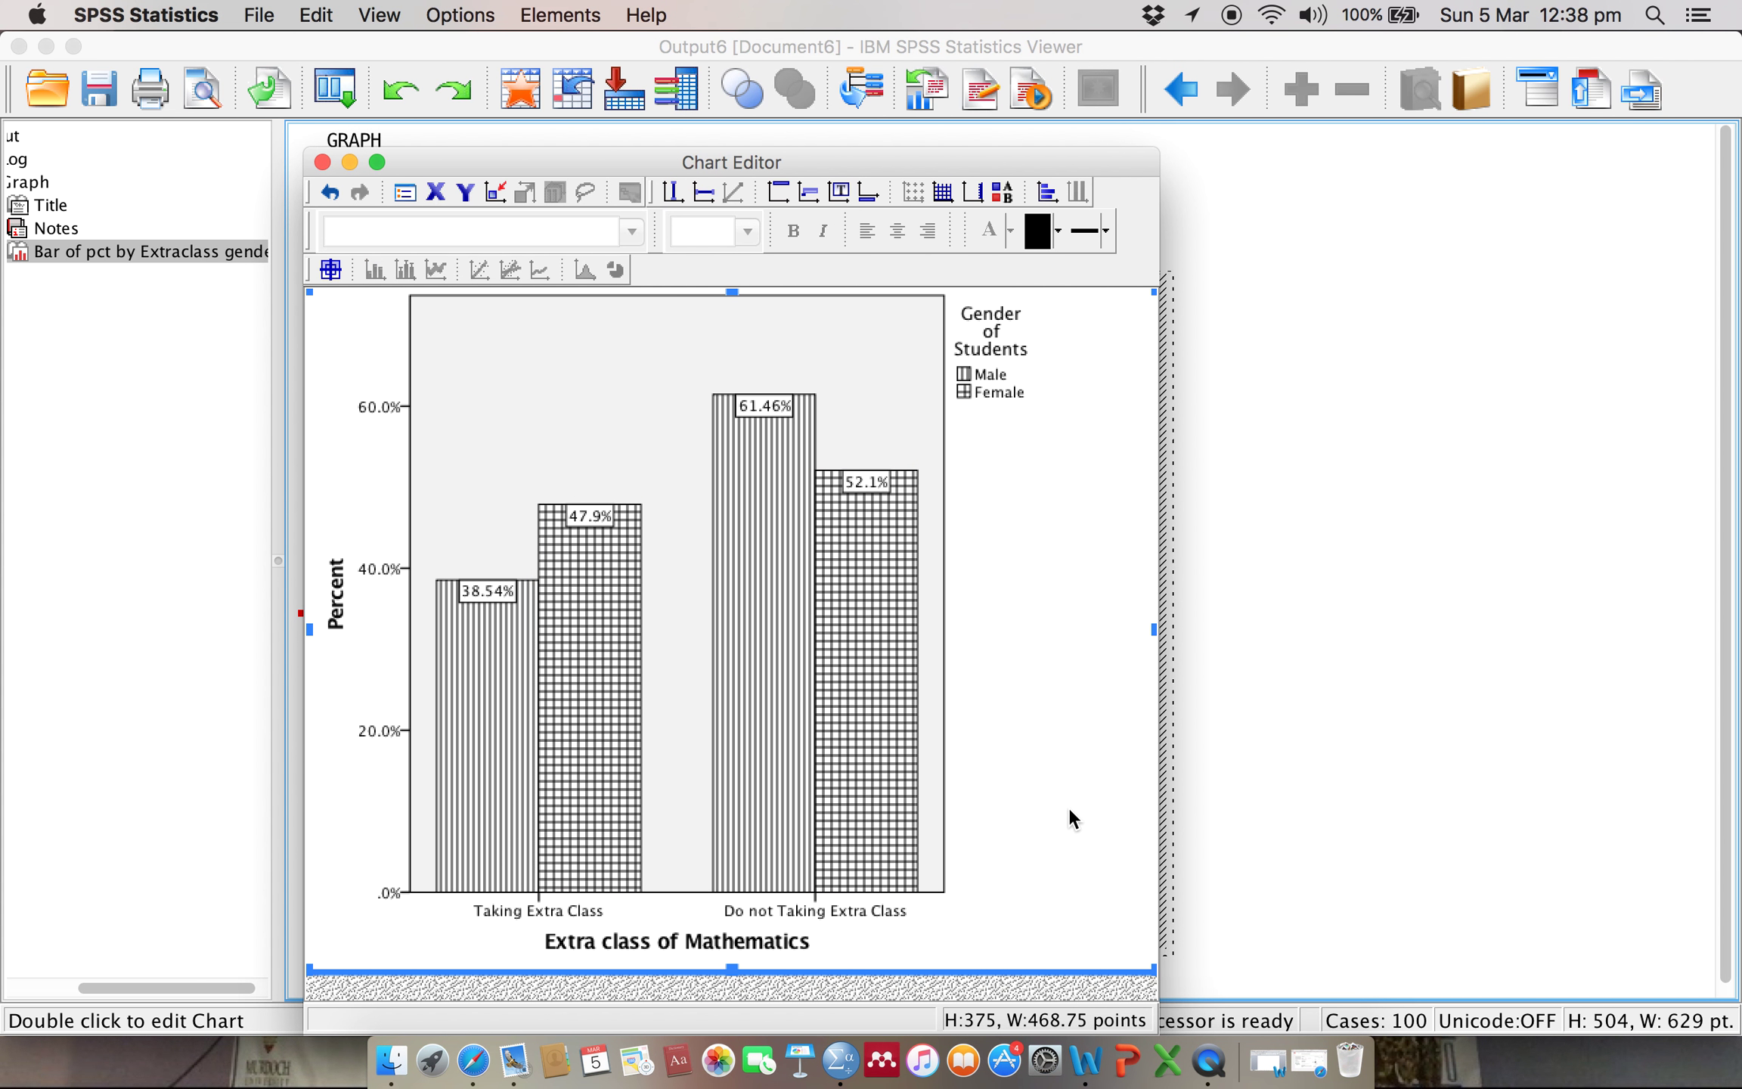
Step: Leave the chart editor and Copy Special the chart as Rich Text and Image
left_click(321, 163)
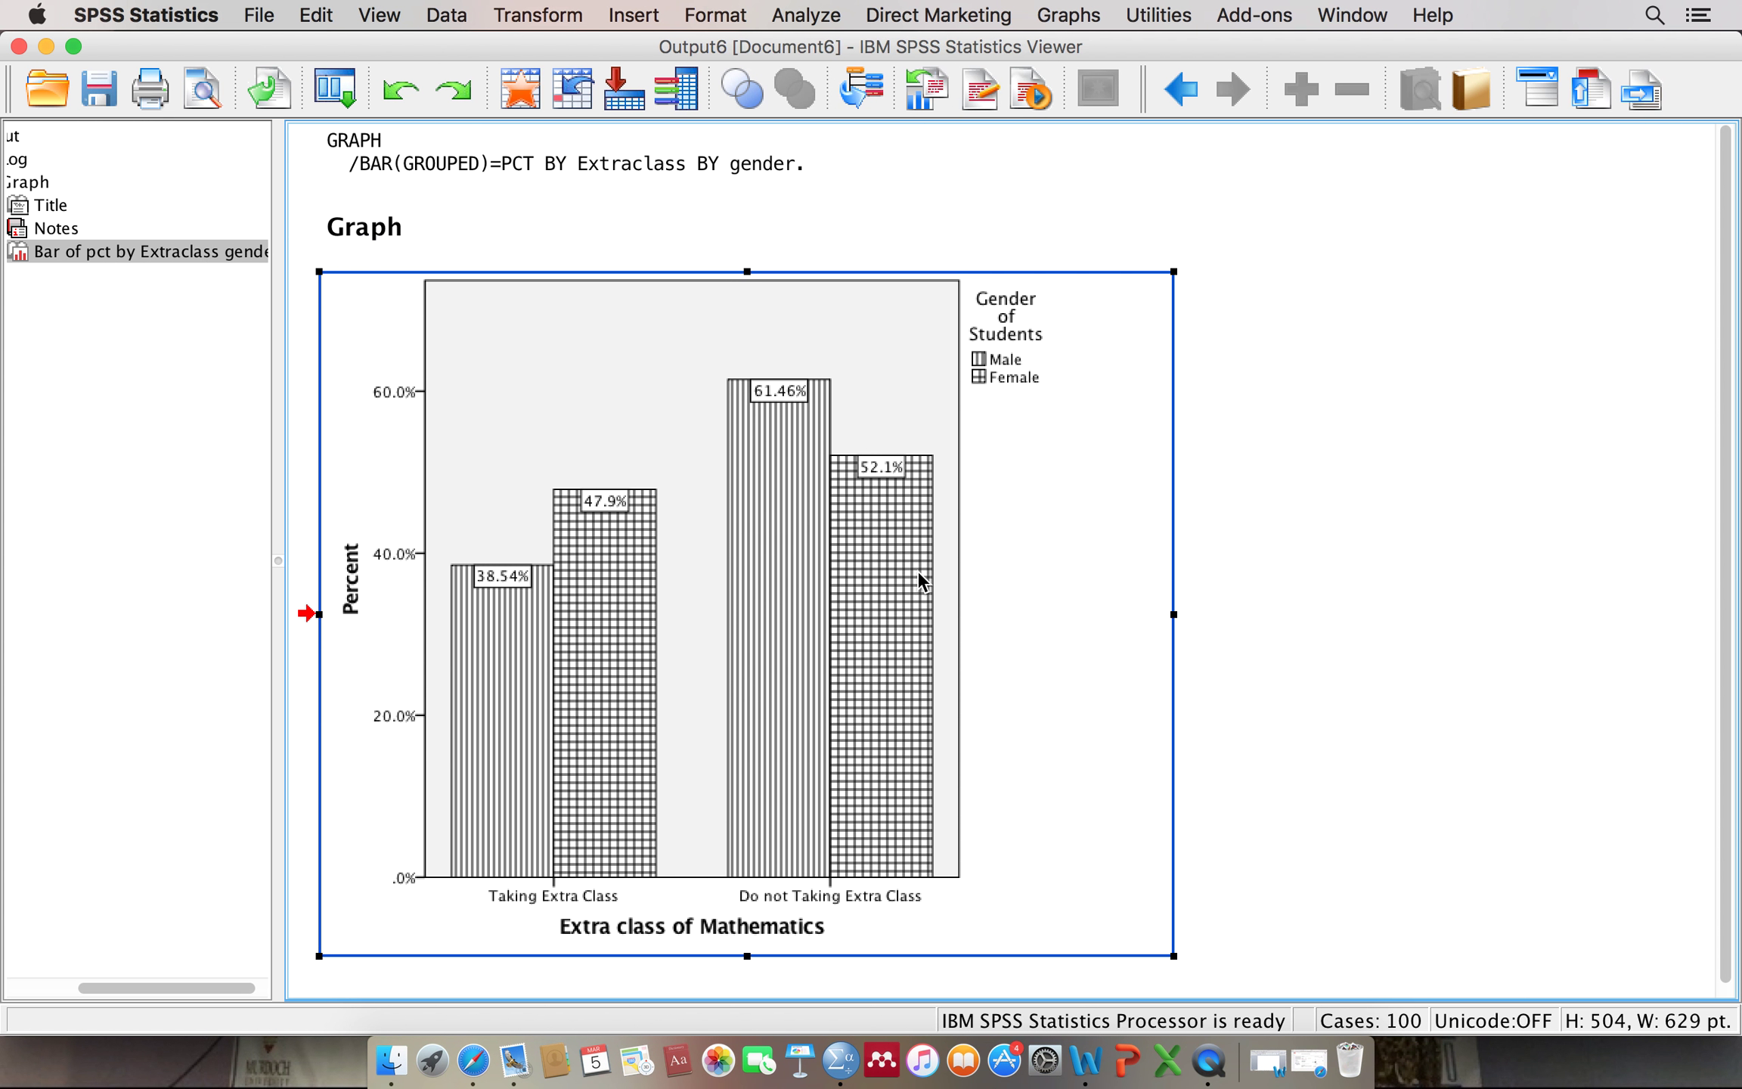
right_click(761, 581)
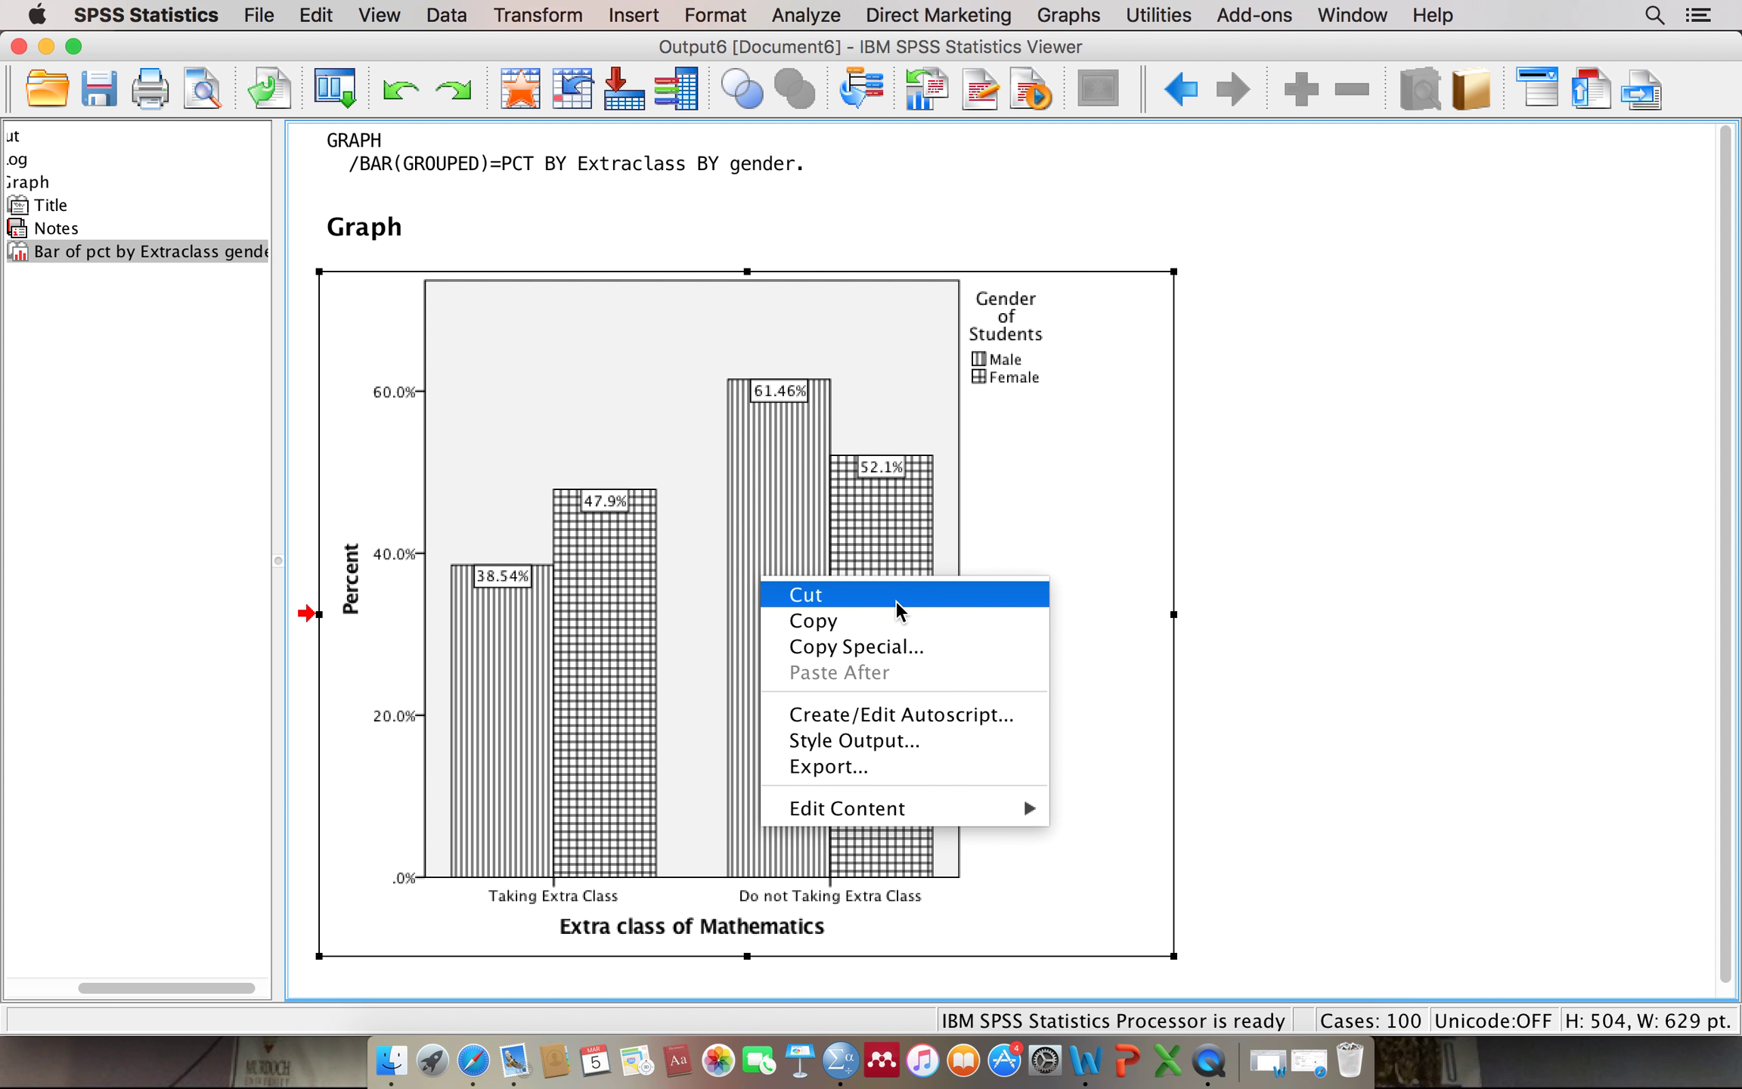
left_click(890, 647)
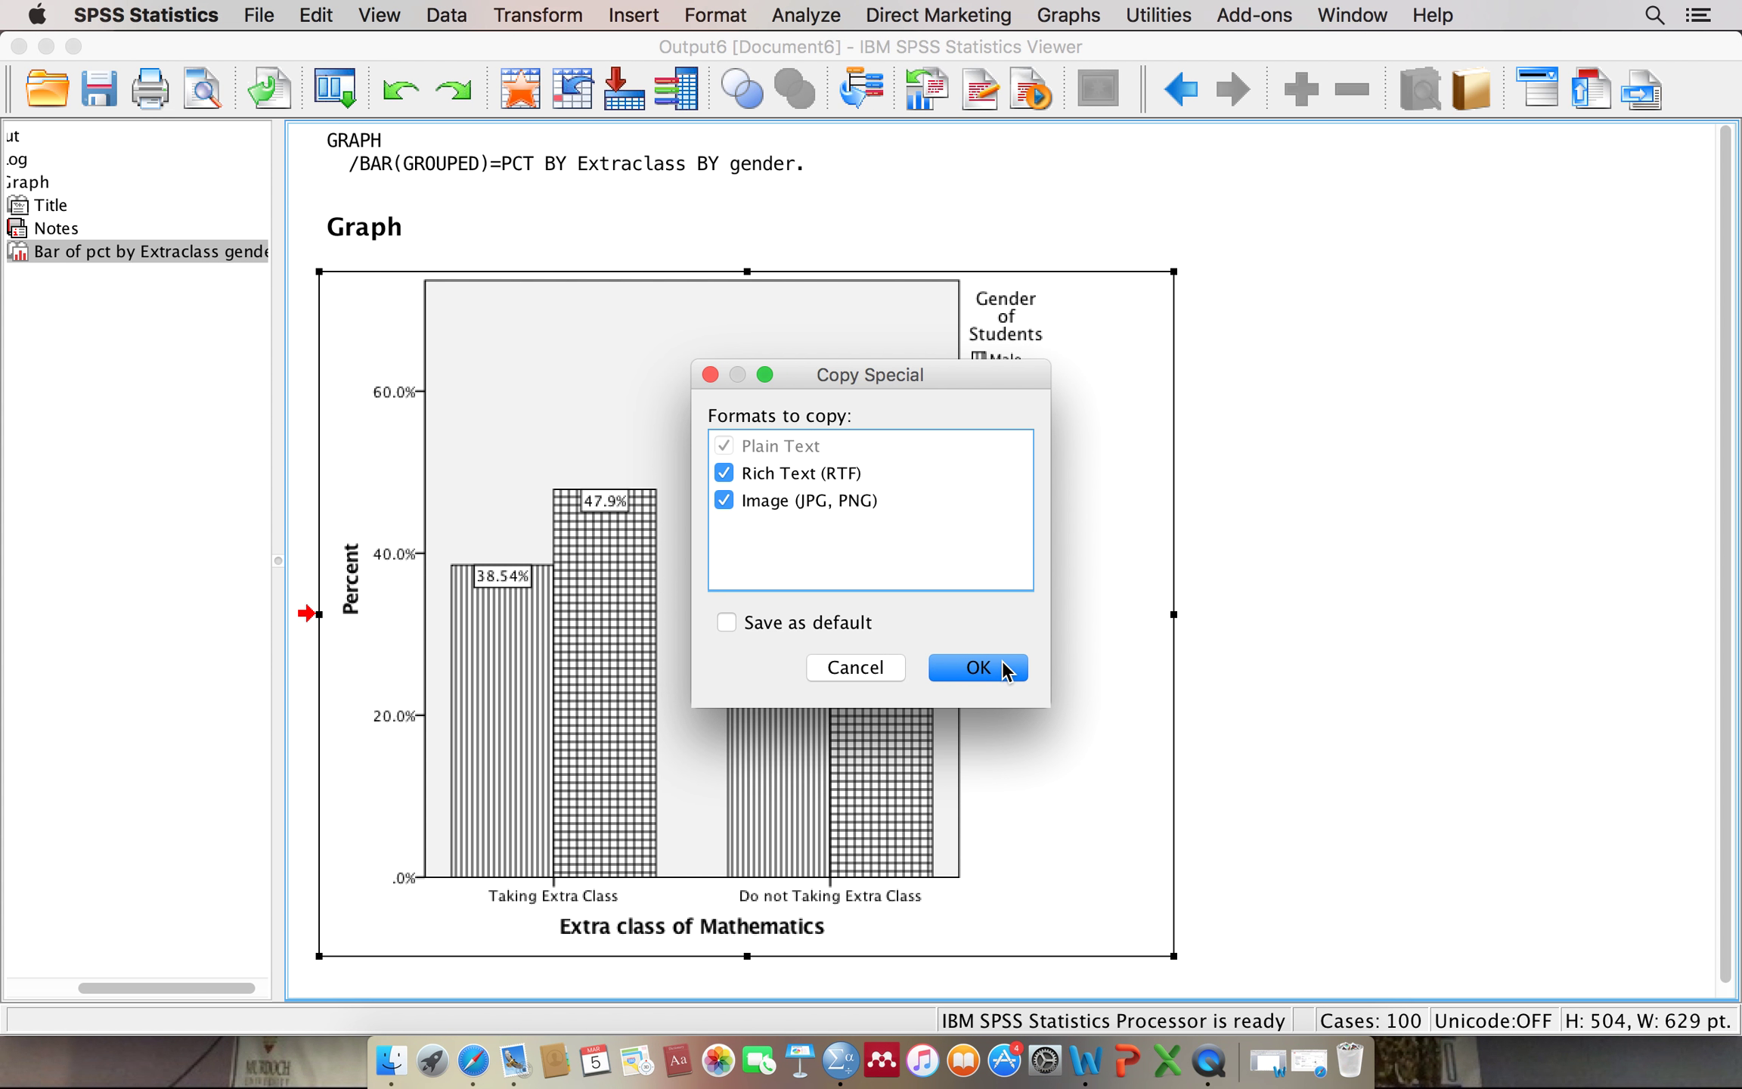
left_click(995, 665)
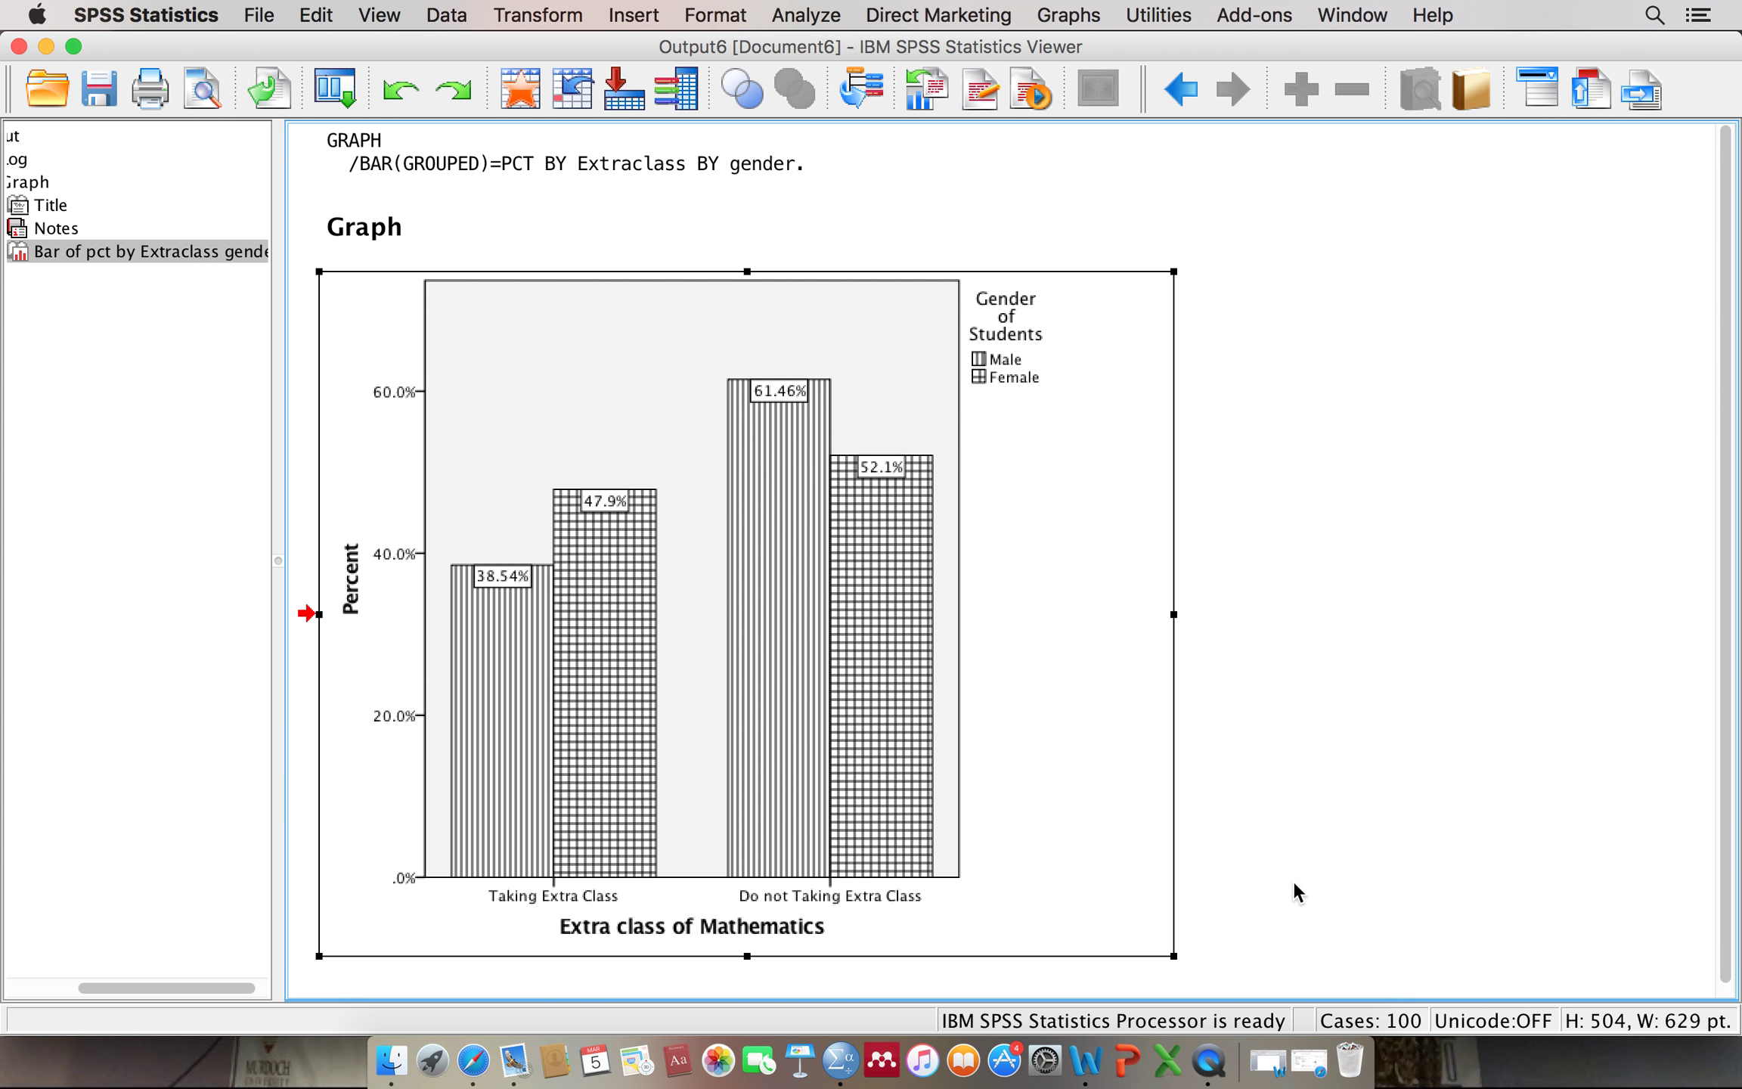
Step: Paste the chart into the blank Word document using Paste Special
left_click(1265, 1031)
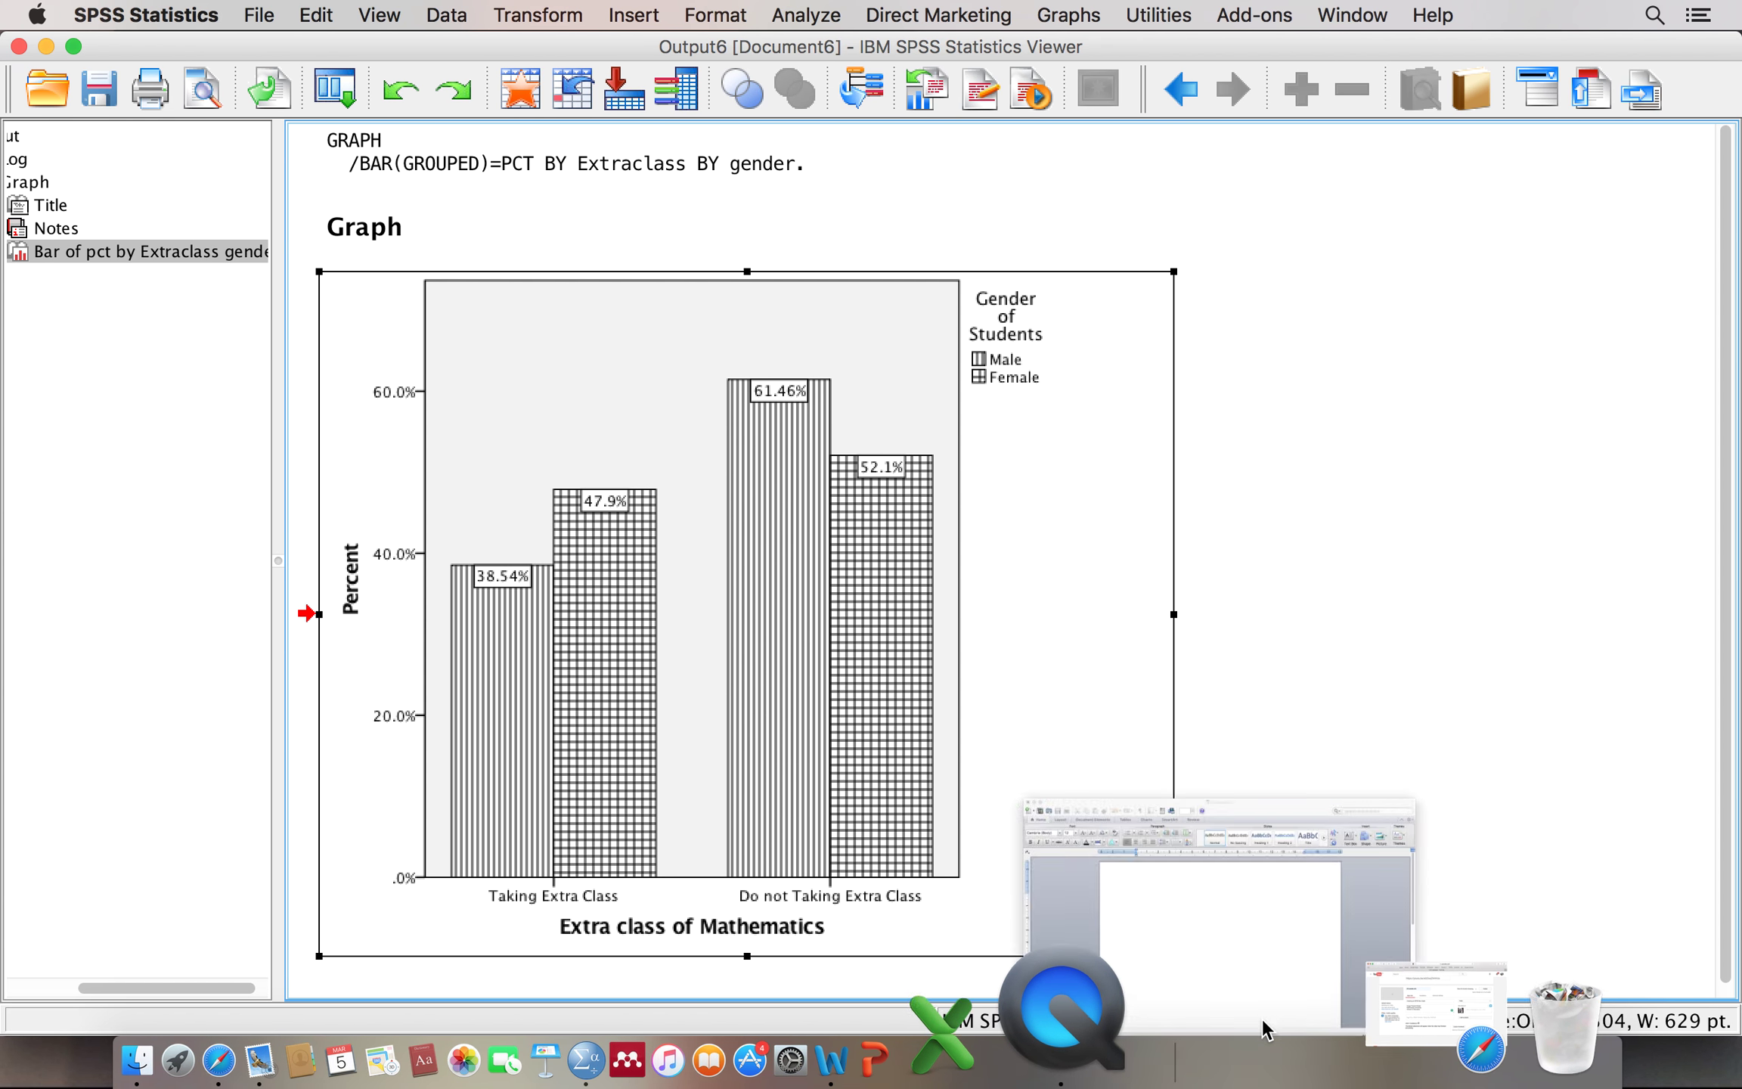
left_click(476, 502)
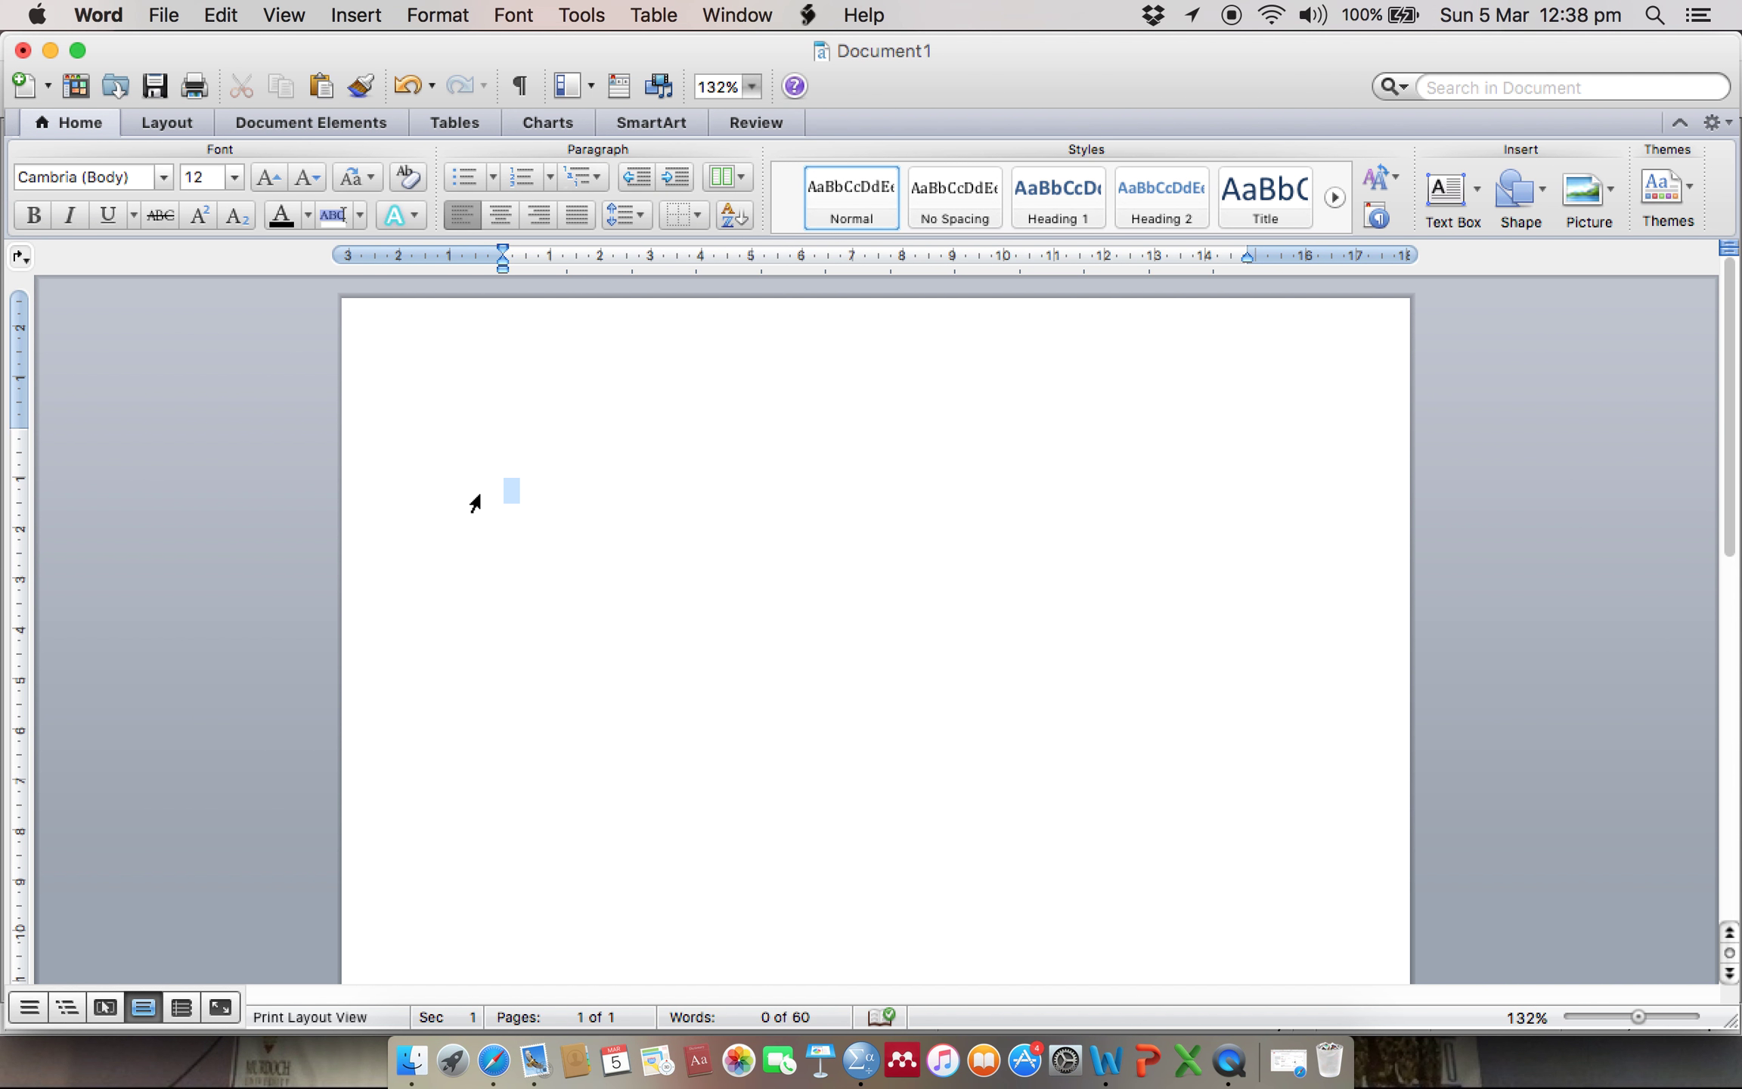
left_click(513, 494)
right_click(515, 492)
left_click(590, 580)
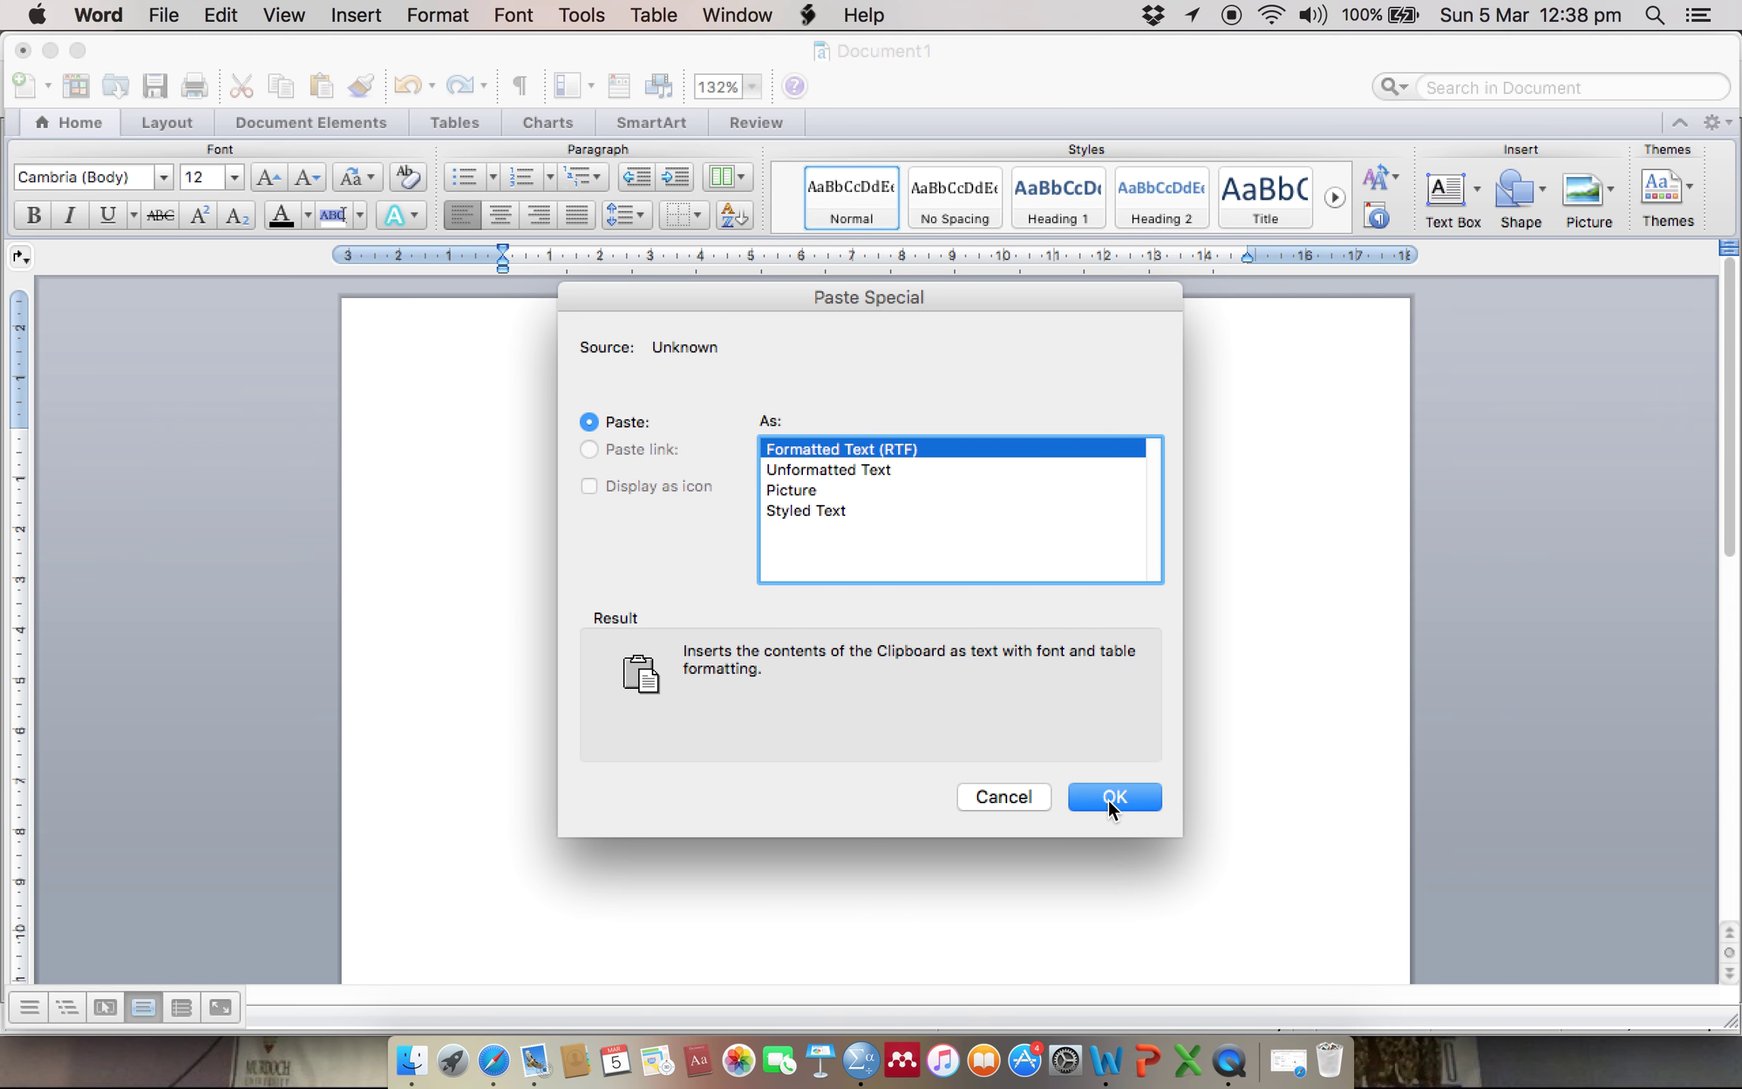
left_click(1112, 799)
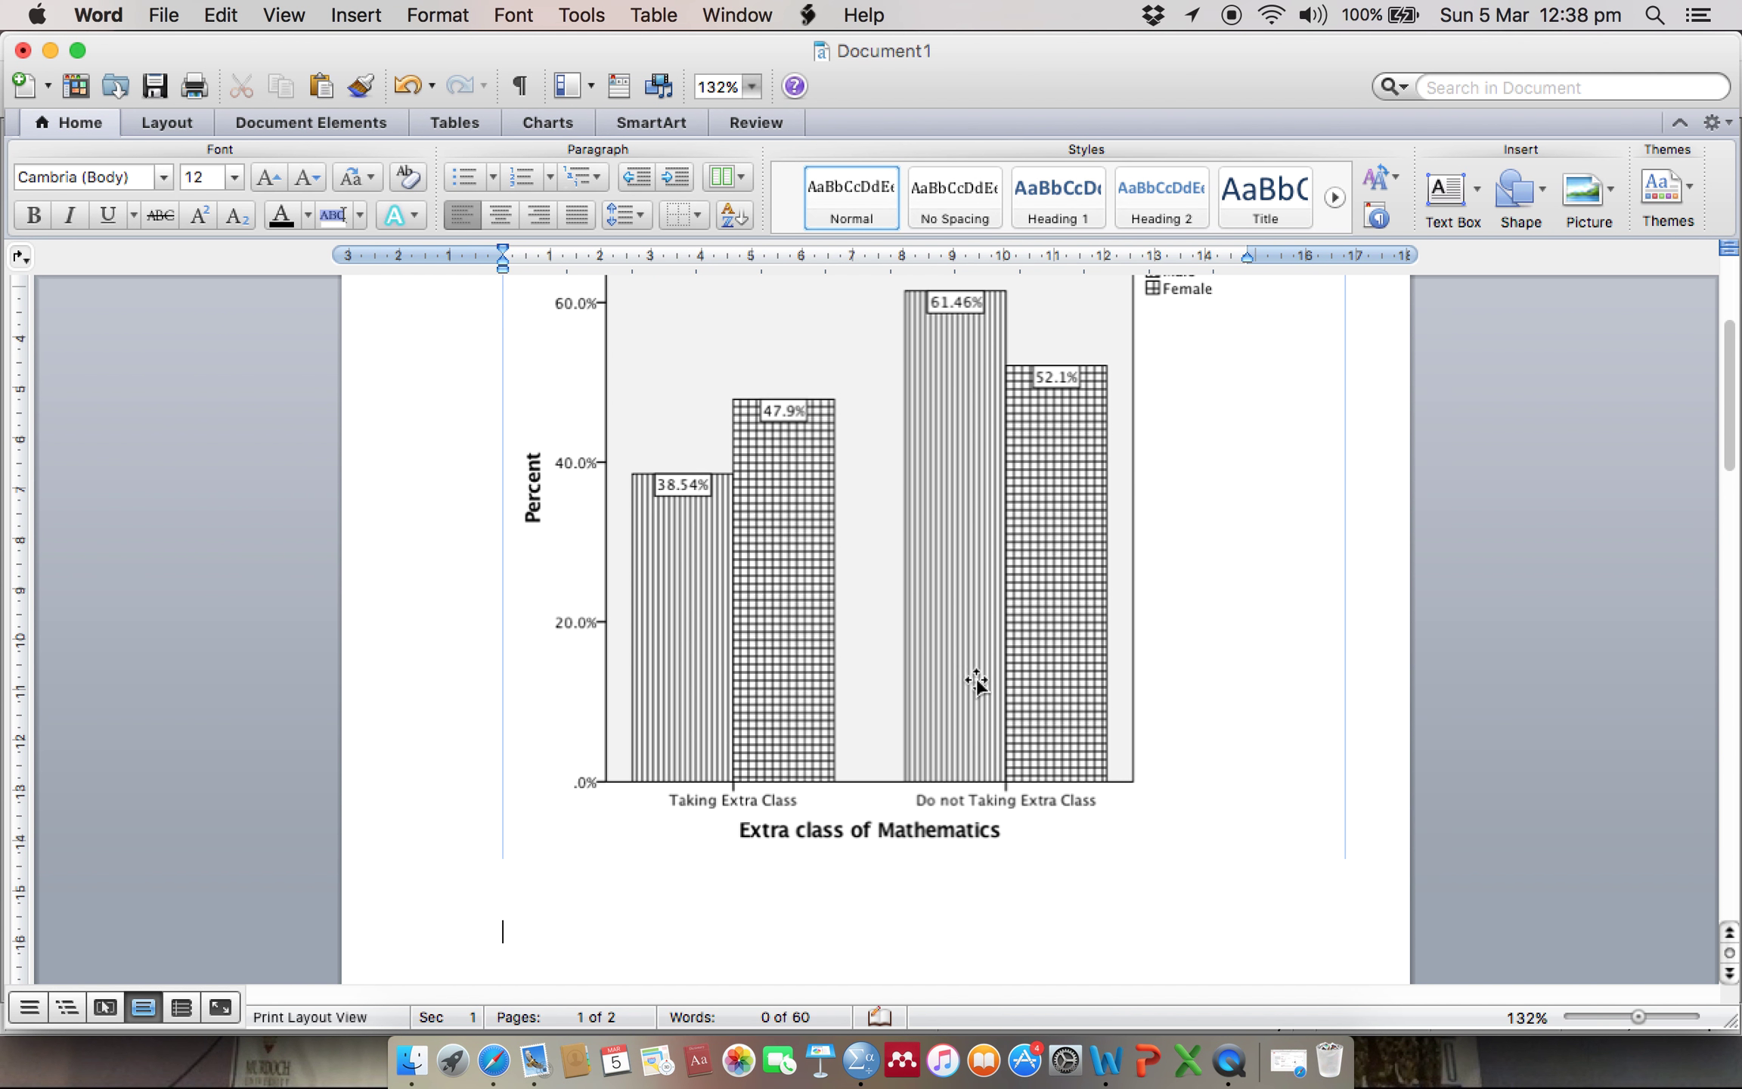
Step: Shrink the pasted chart picture and nudge it slightly lower
left_click(976, 667)
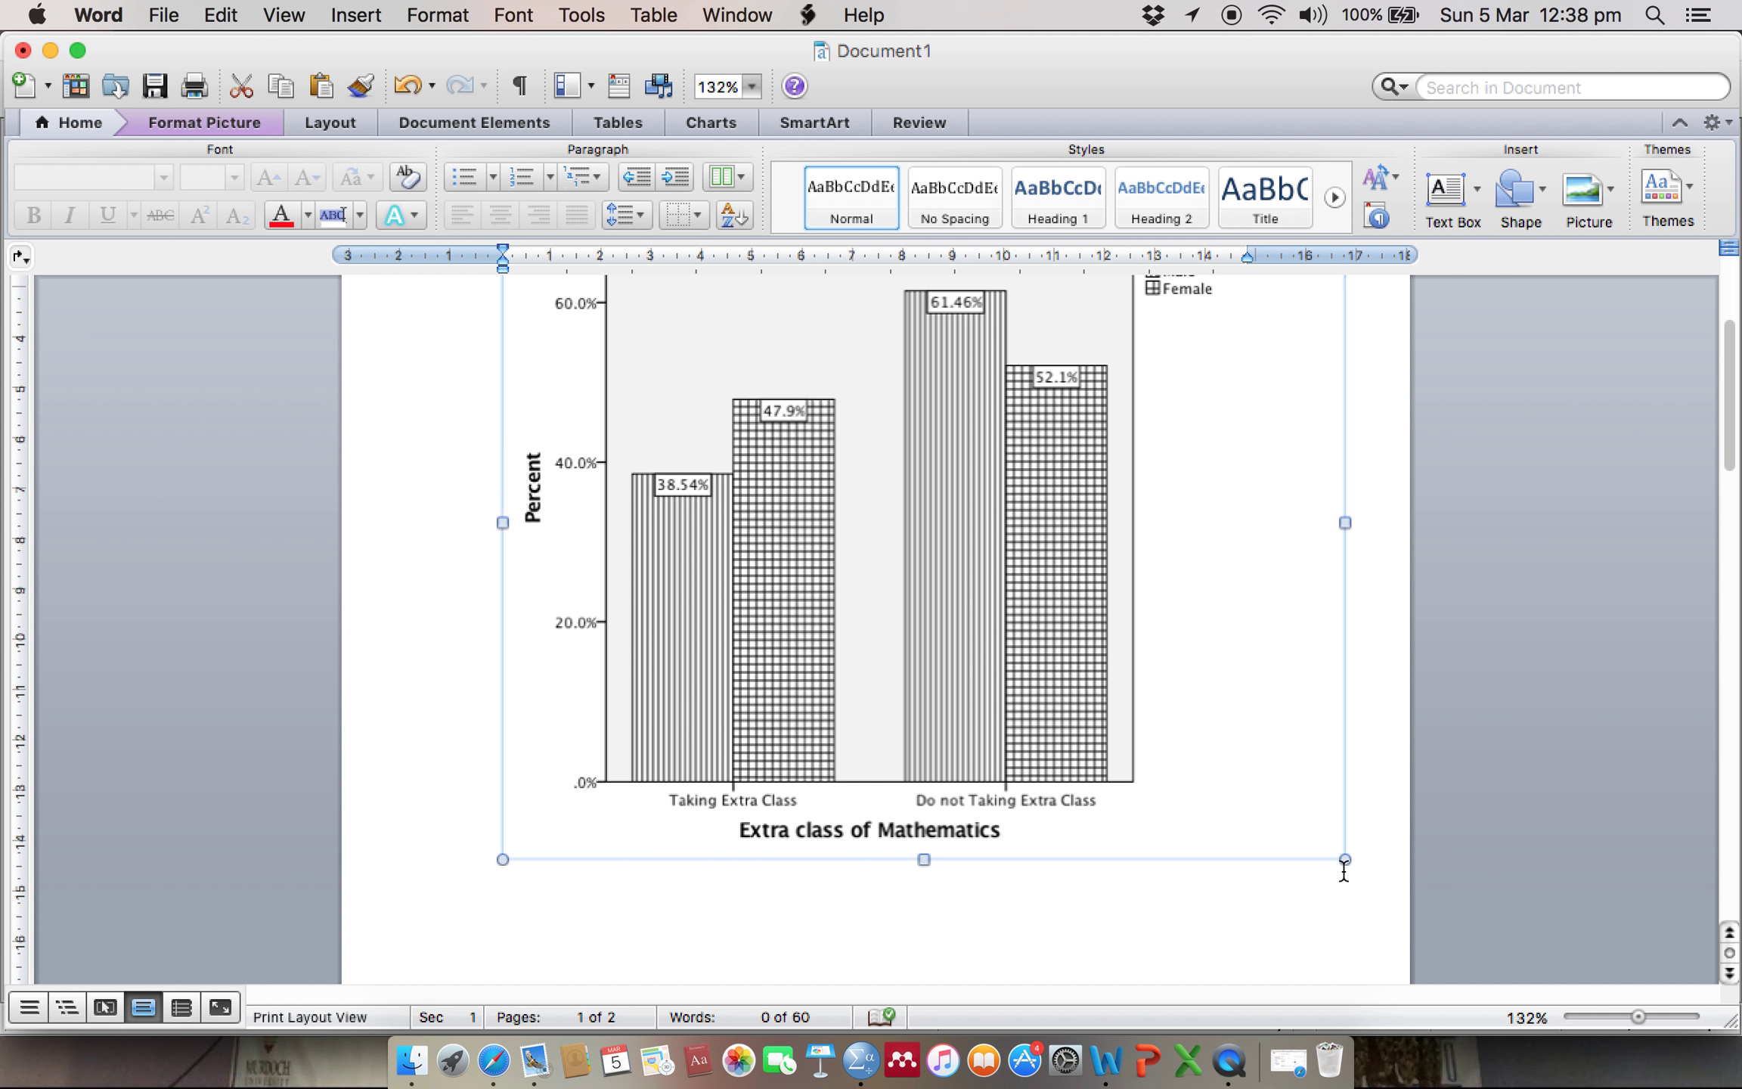
left_click_drag(1342, 859, 1086, 643)
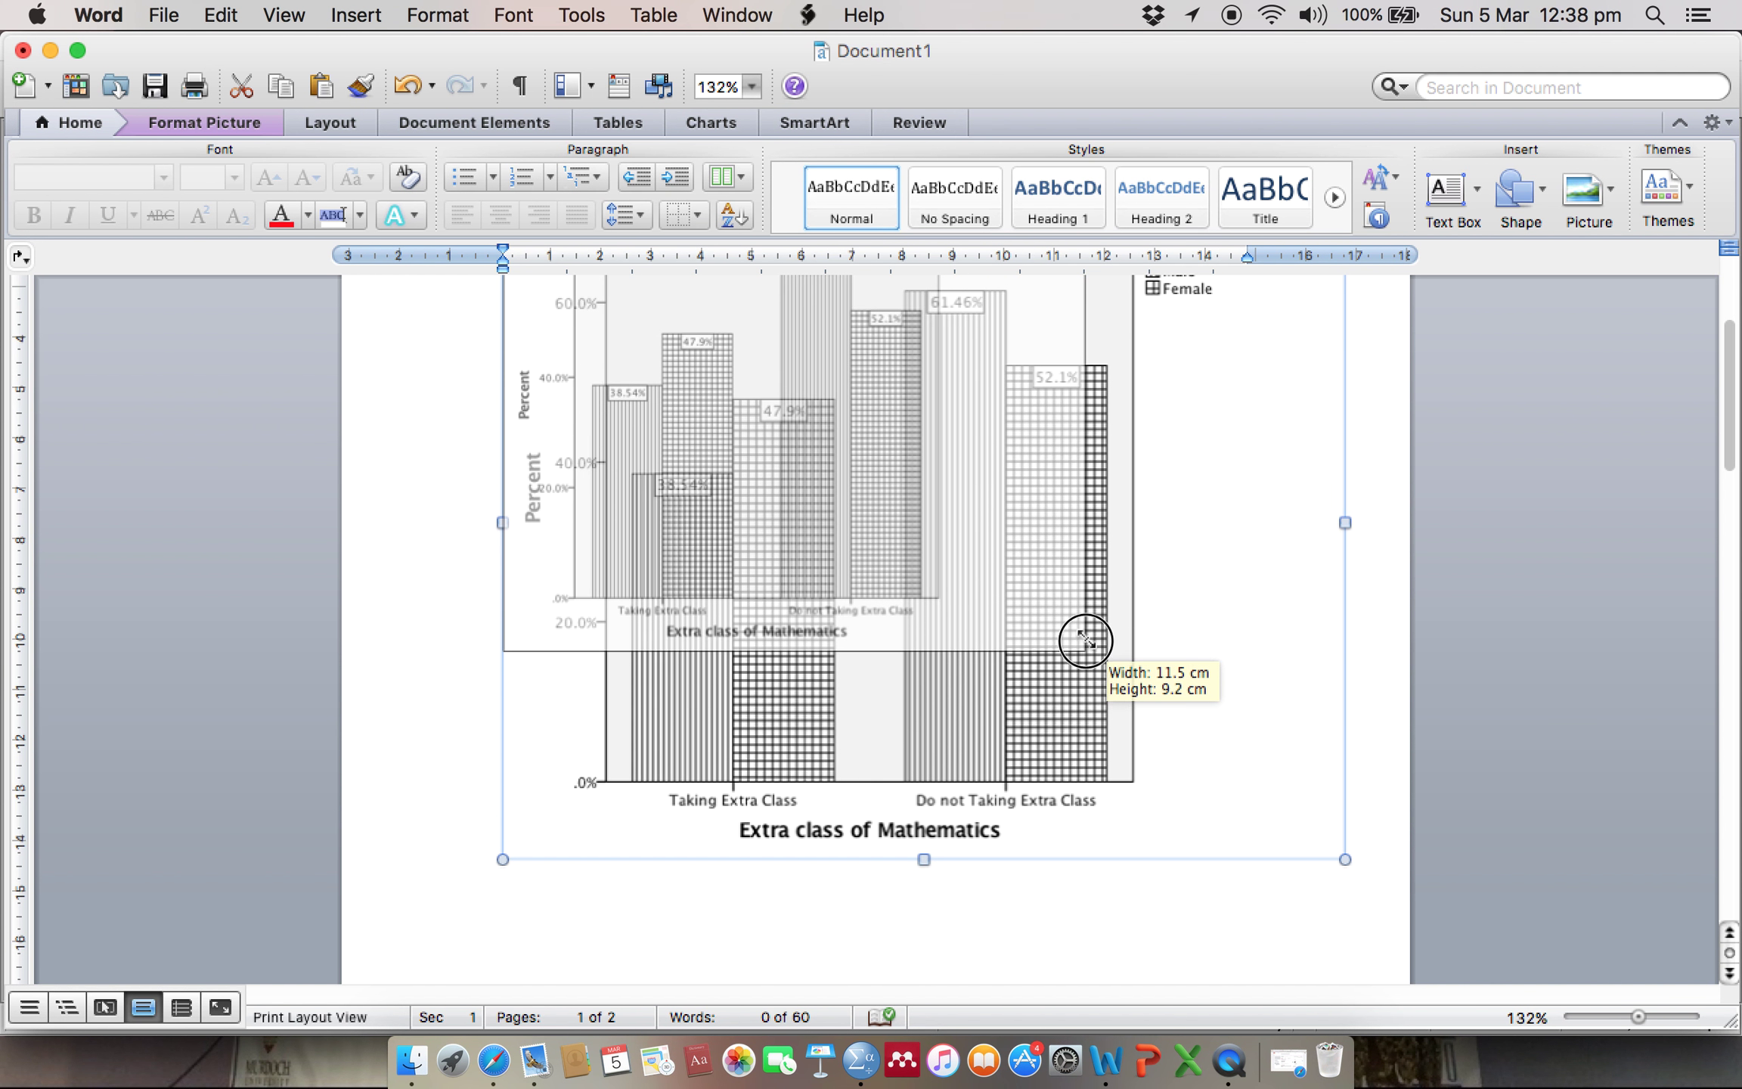
left_click_drag(782, 578, 863, 635)
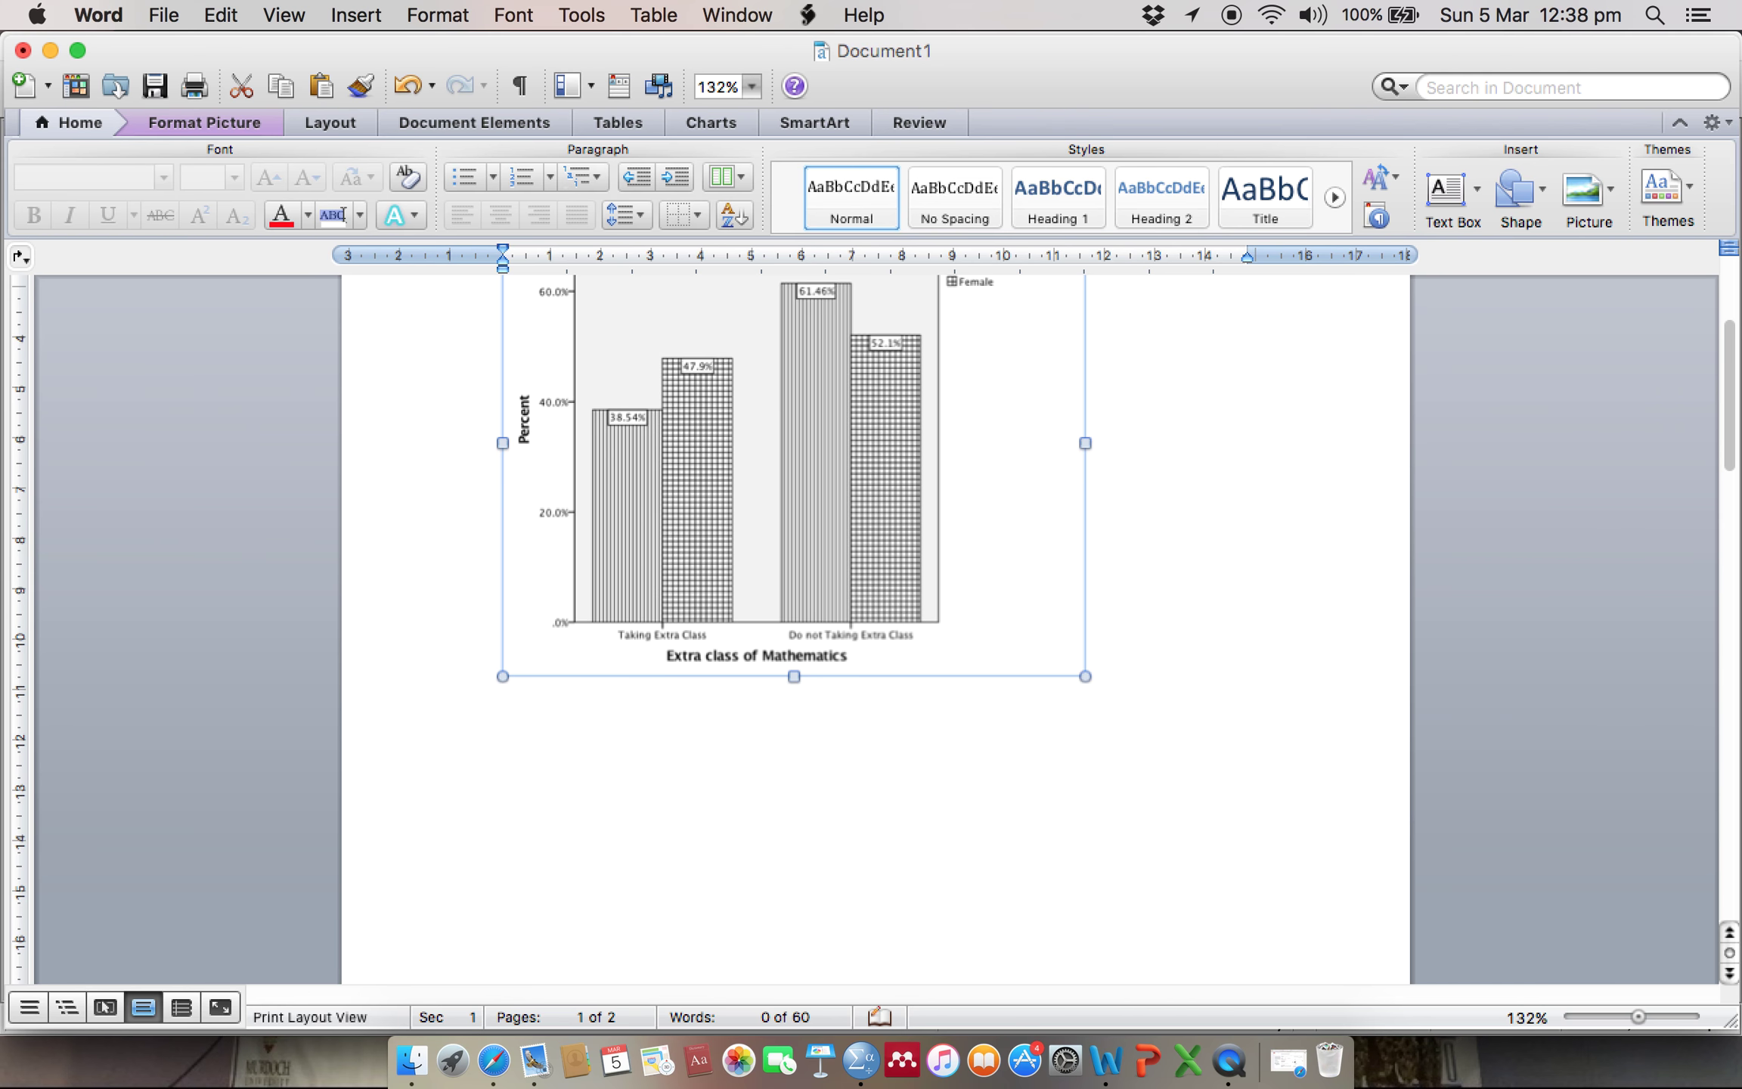
Step: Set the chart's text wrapping to Tight and centre it above the paragraph
right_click(887, 519)
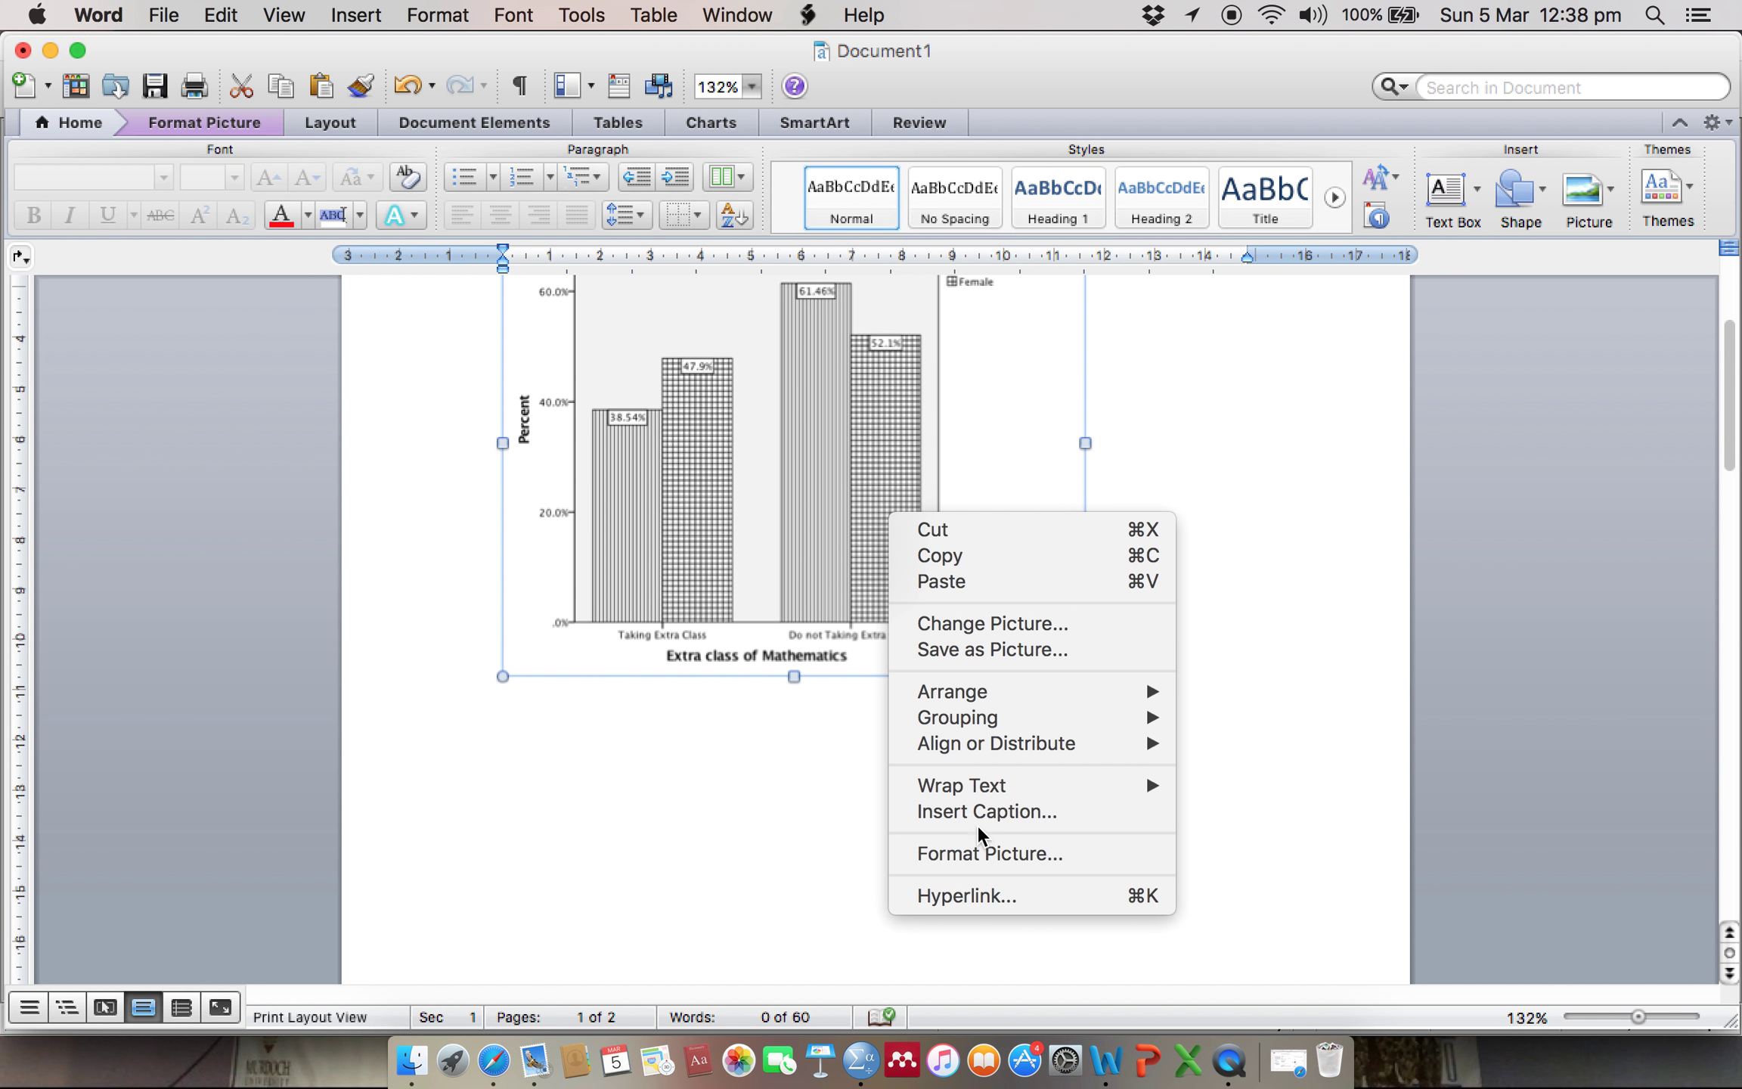
mouse_move(1008, 786)
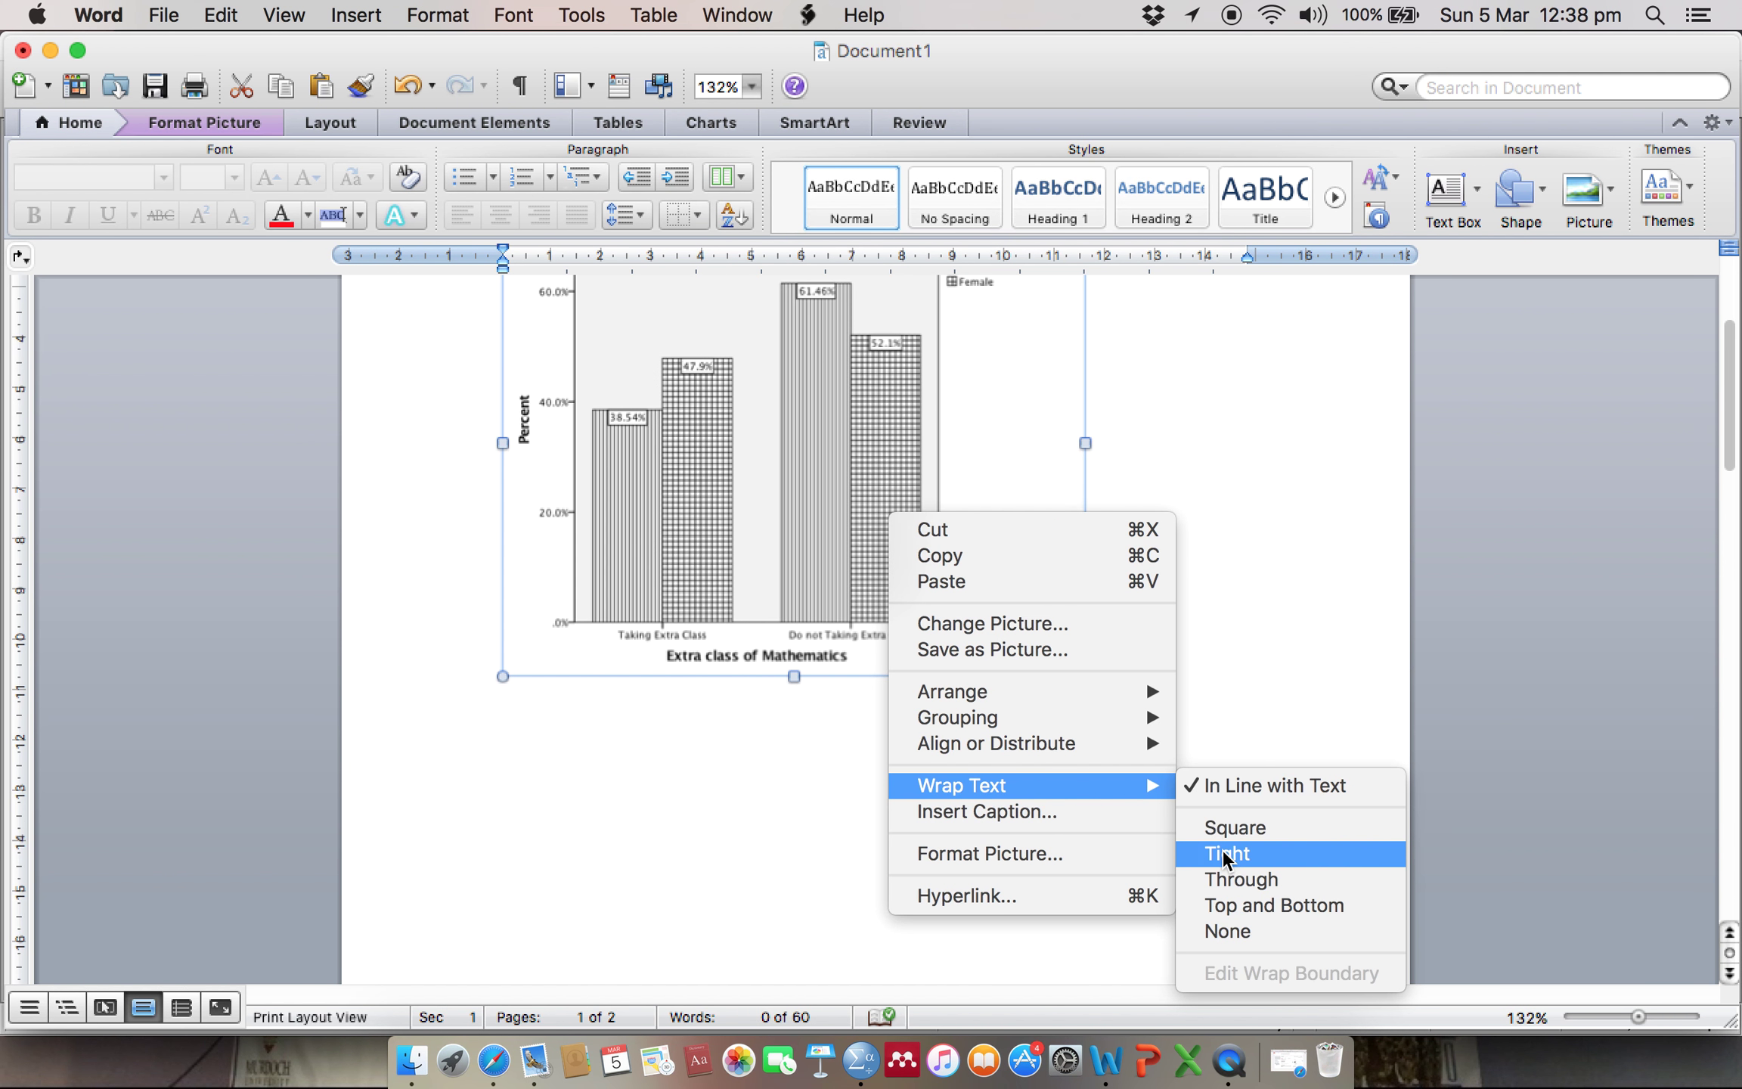
left_click(1225, 858)
left_click_drag(872, 583, 1010, 628)
left_click(1263, 637)
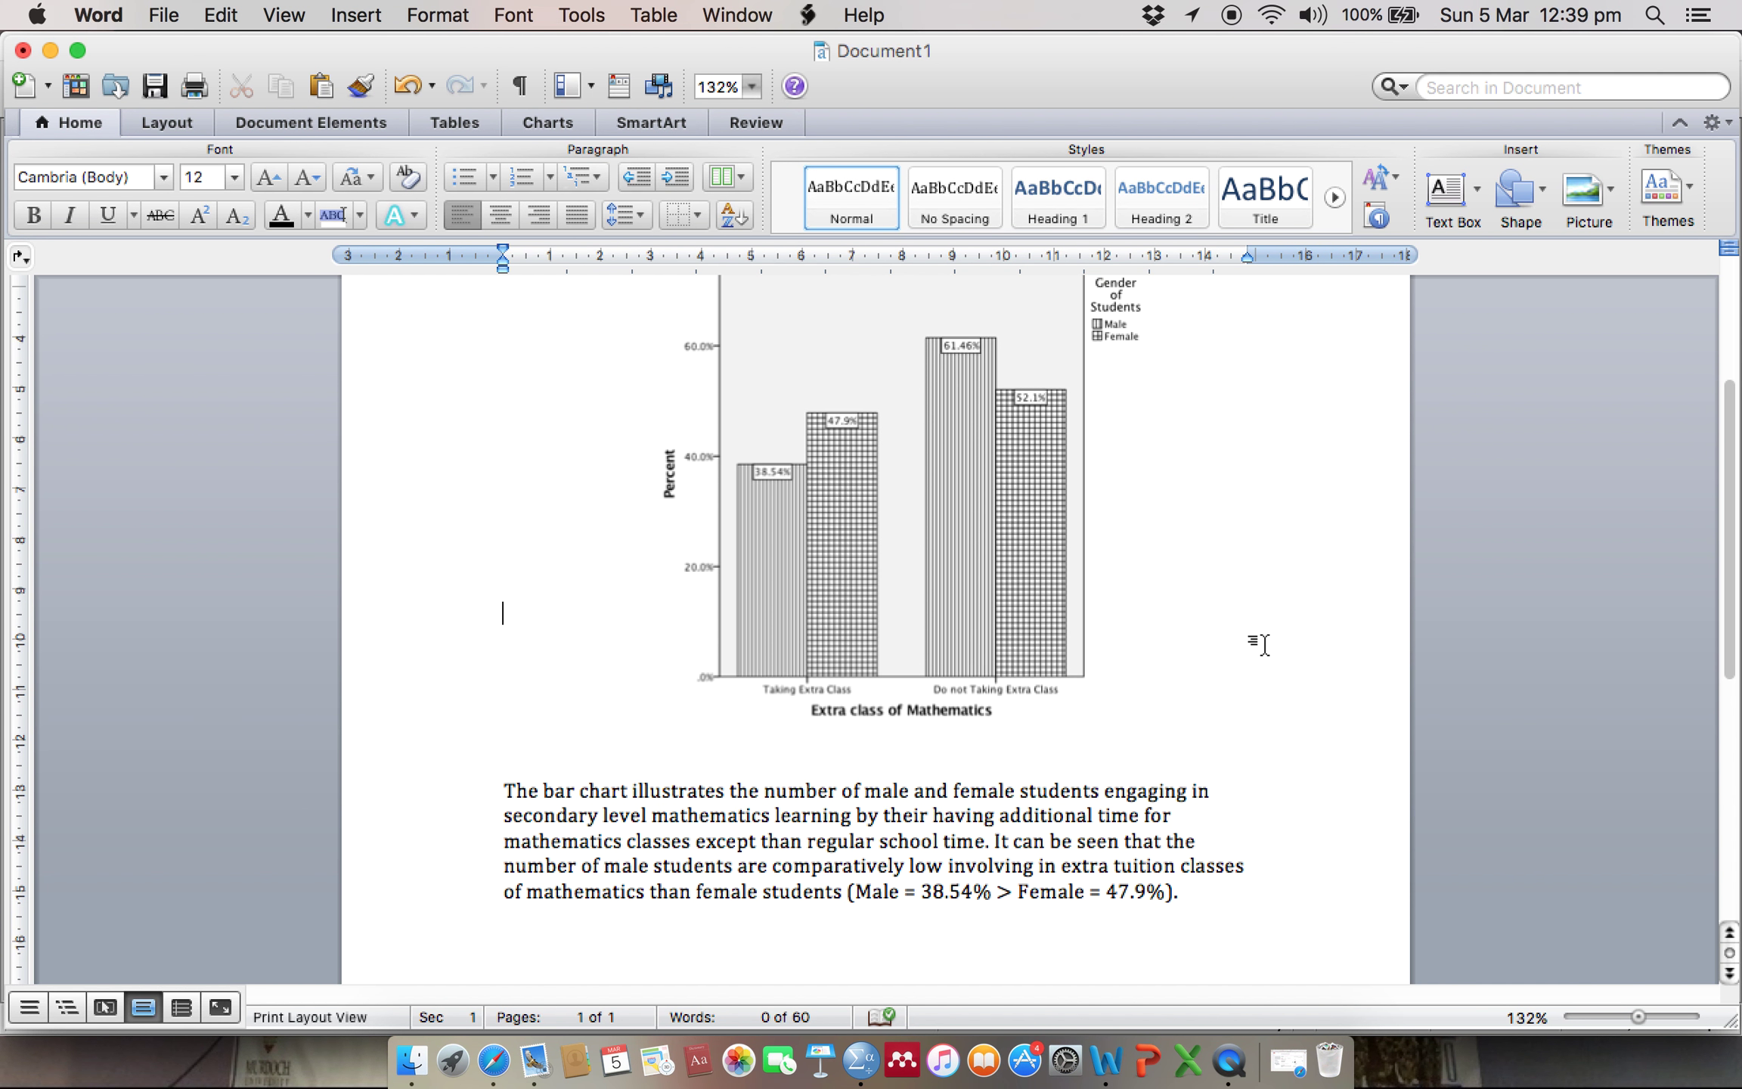
scroll(1264, 644, "up", 3)
scroll(1263, 644, "up", 1)
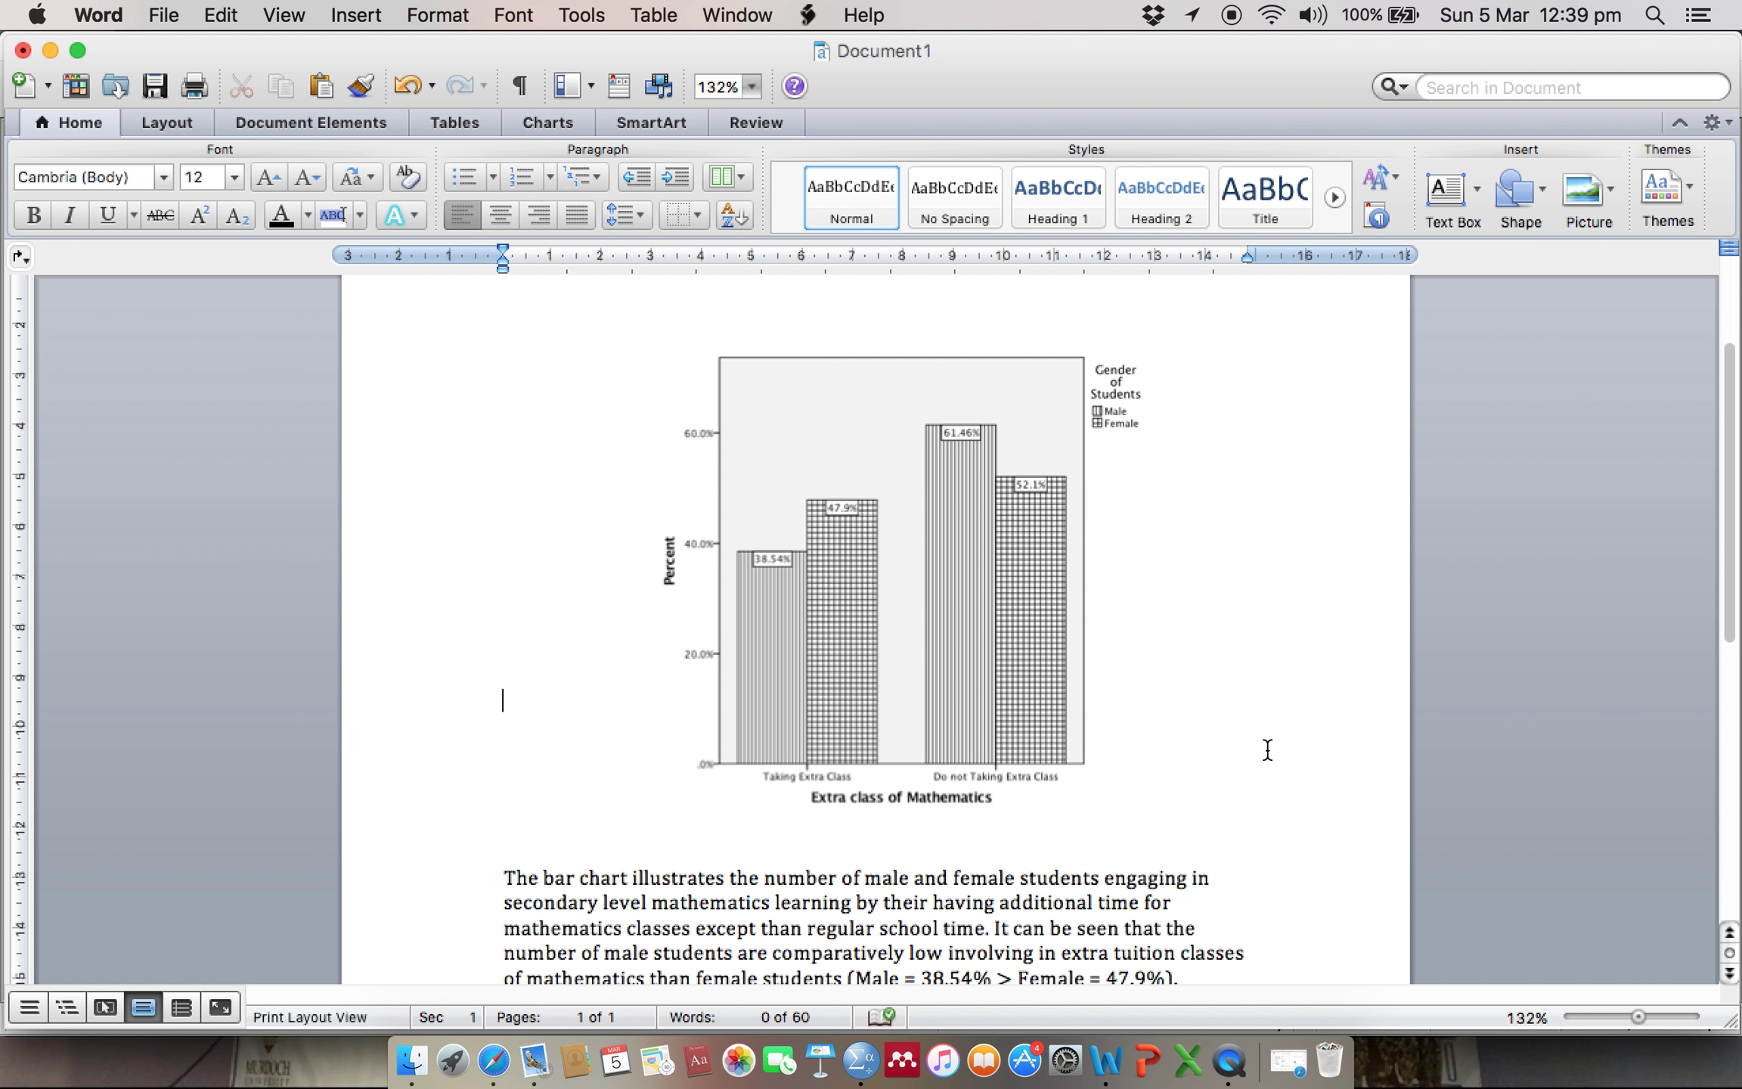
scroll(1268, 750, "down", 2)
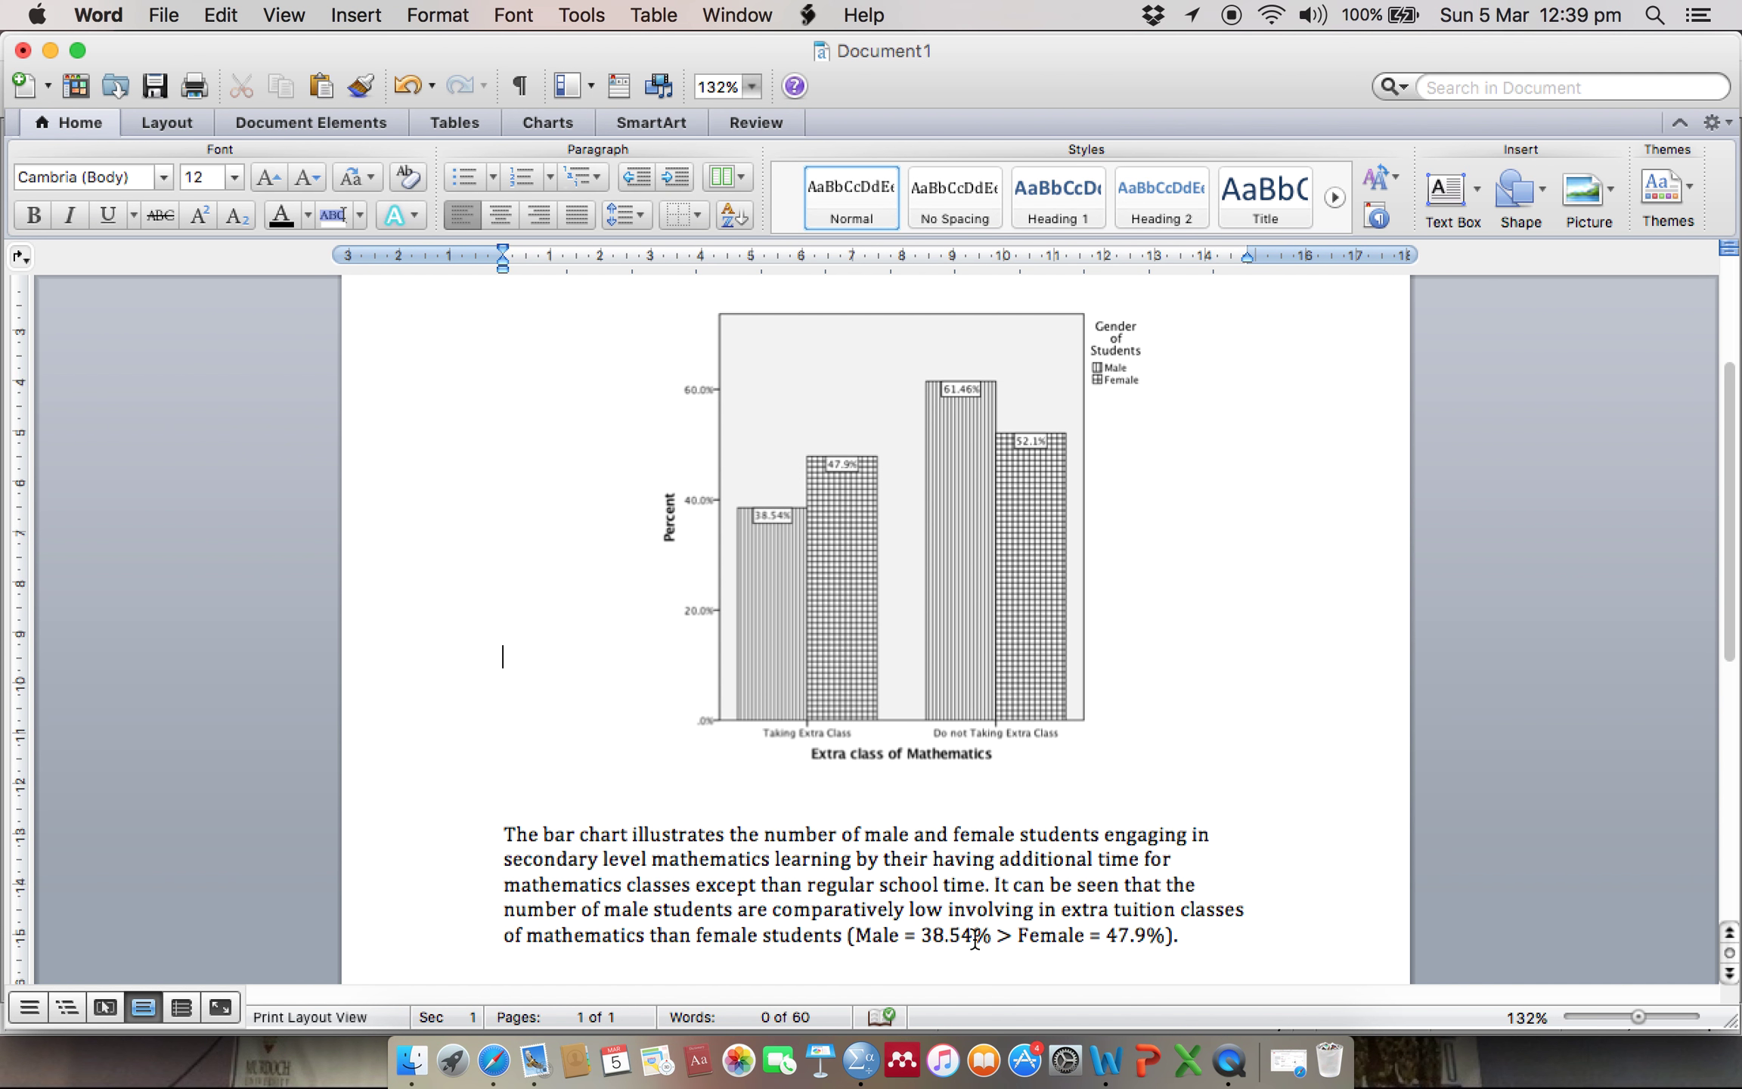
Step: Check the paragraph's closing comparison and the chart picture by selecting and deselecting them
left_click_drag(920, 937, 1212, 942)
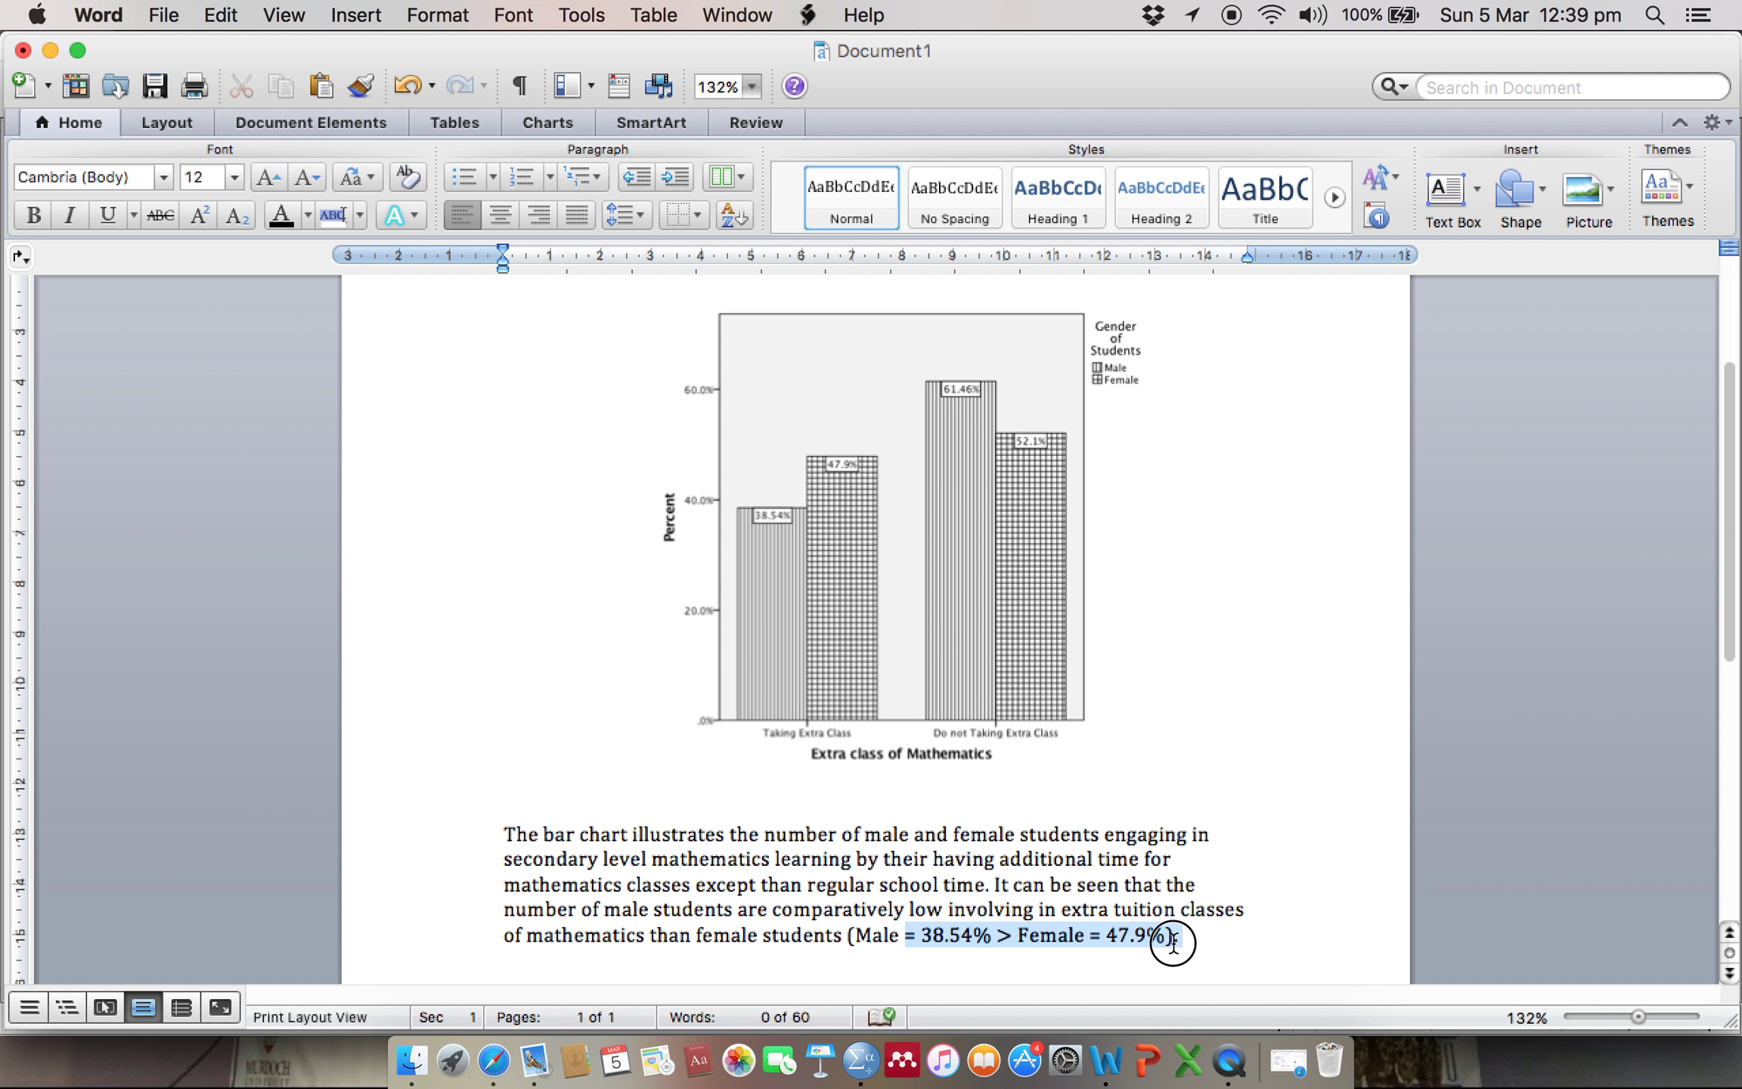
left_click(1233, 941)
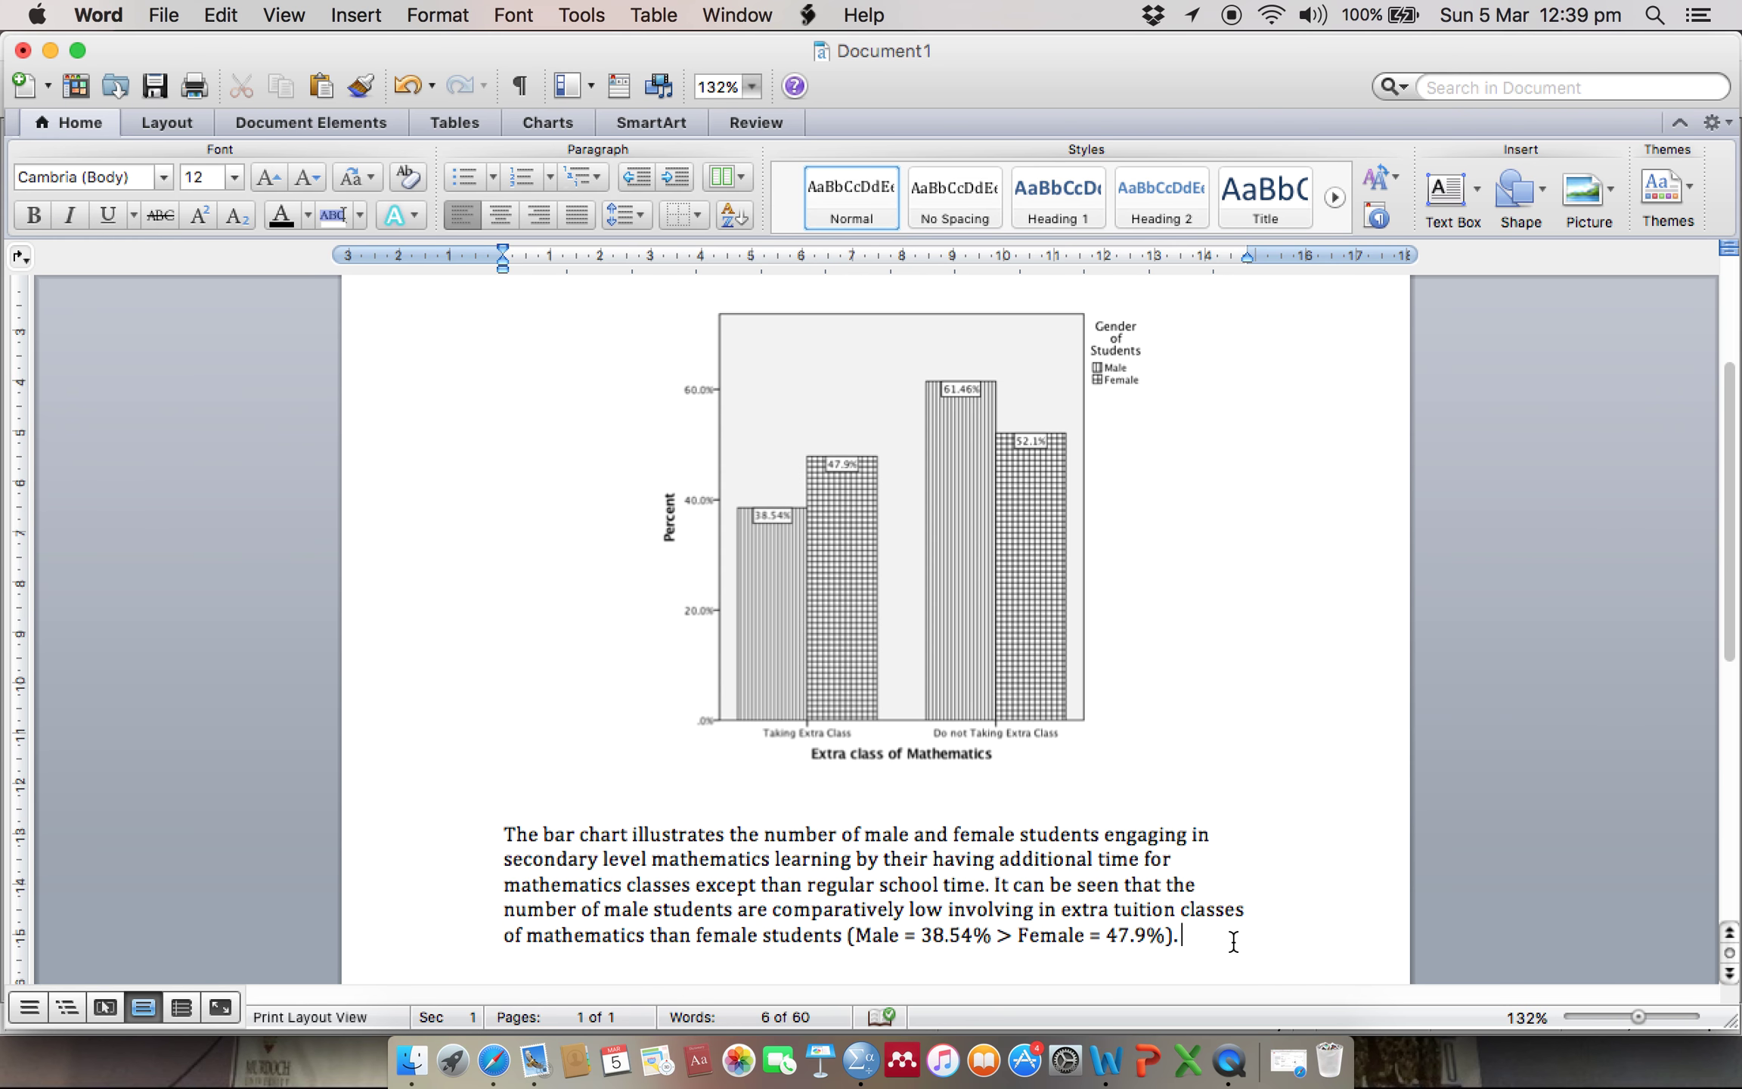
left_click(1220, 640)
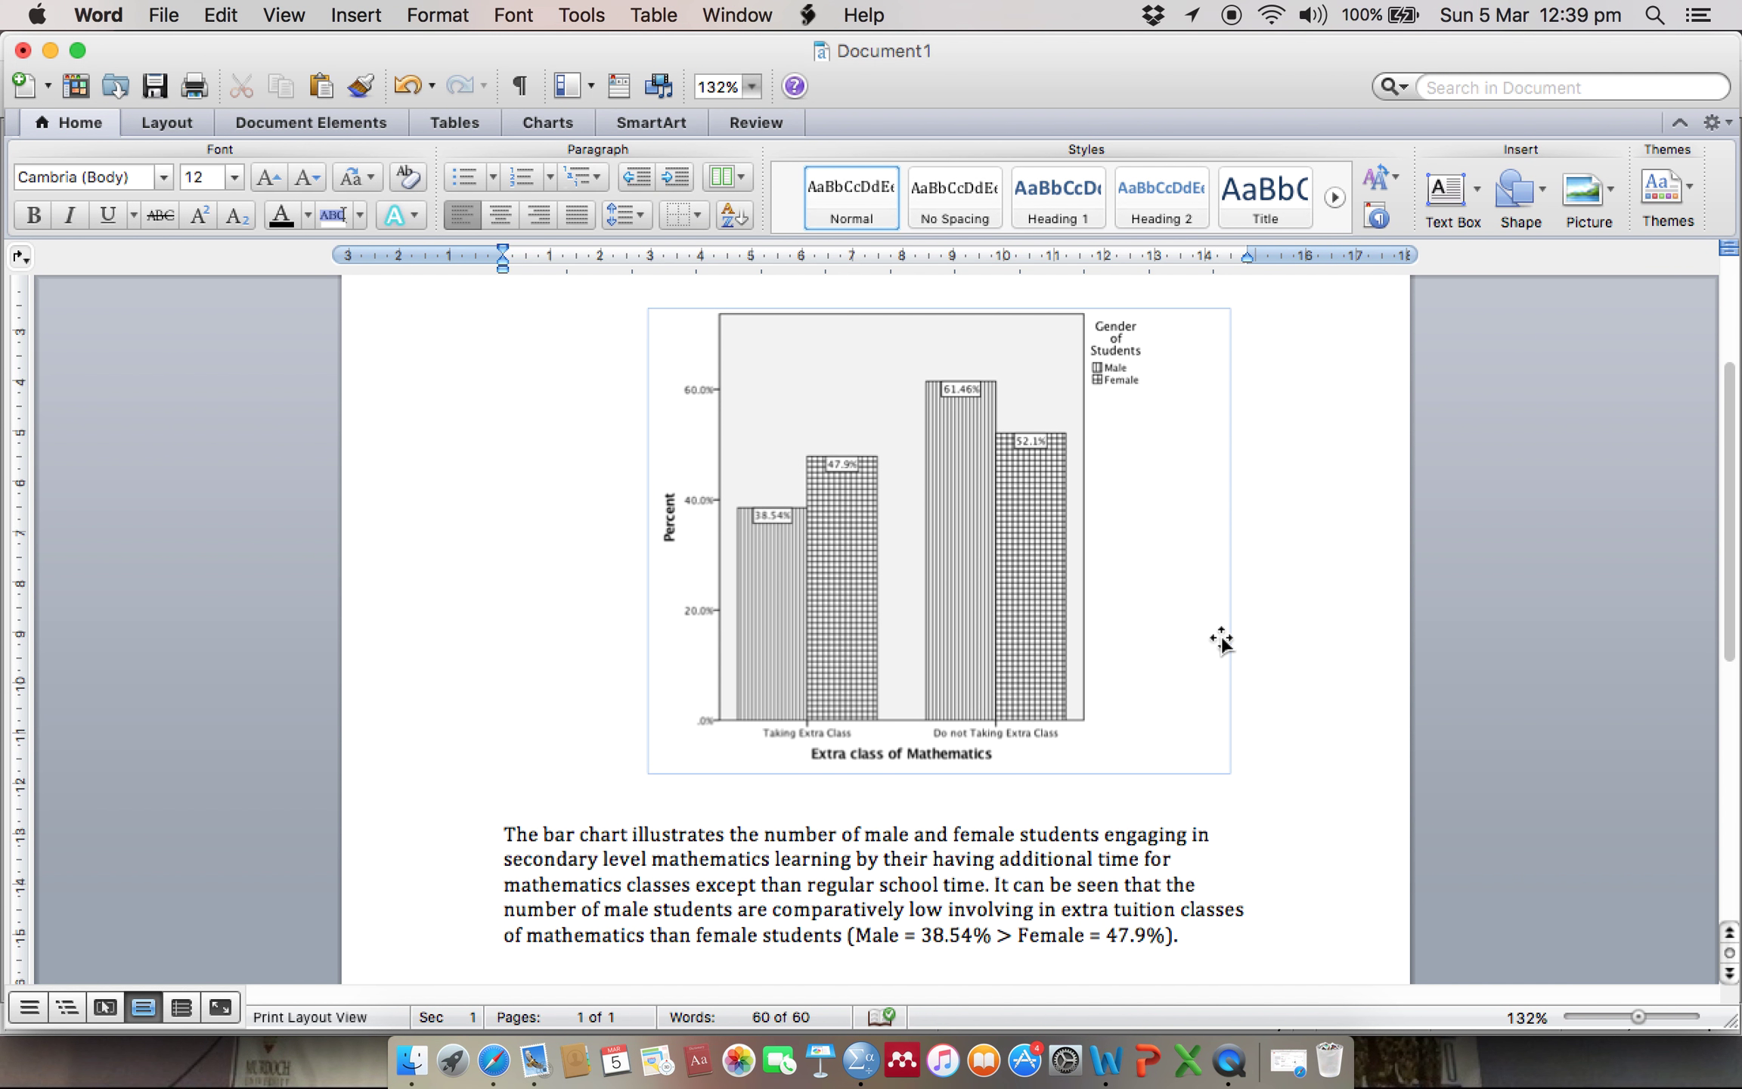
left_click(1284, 635)
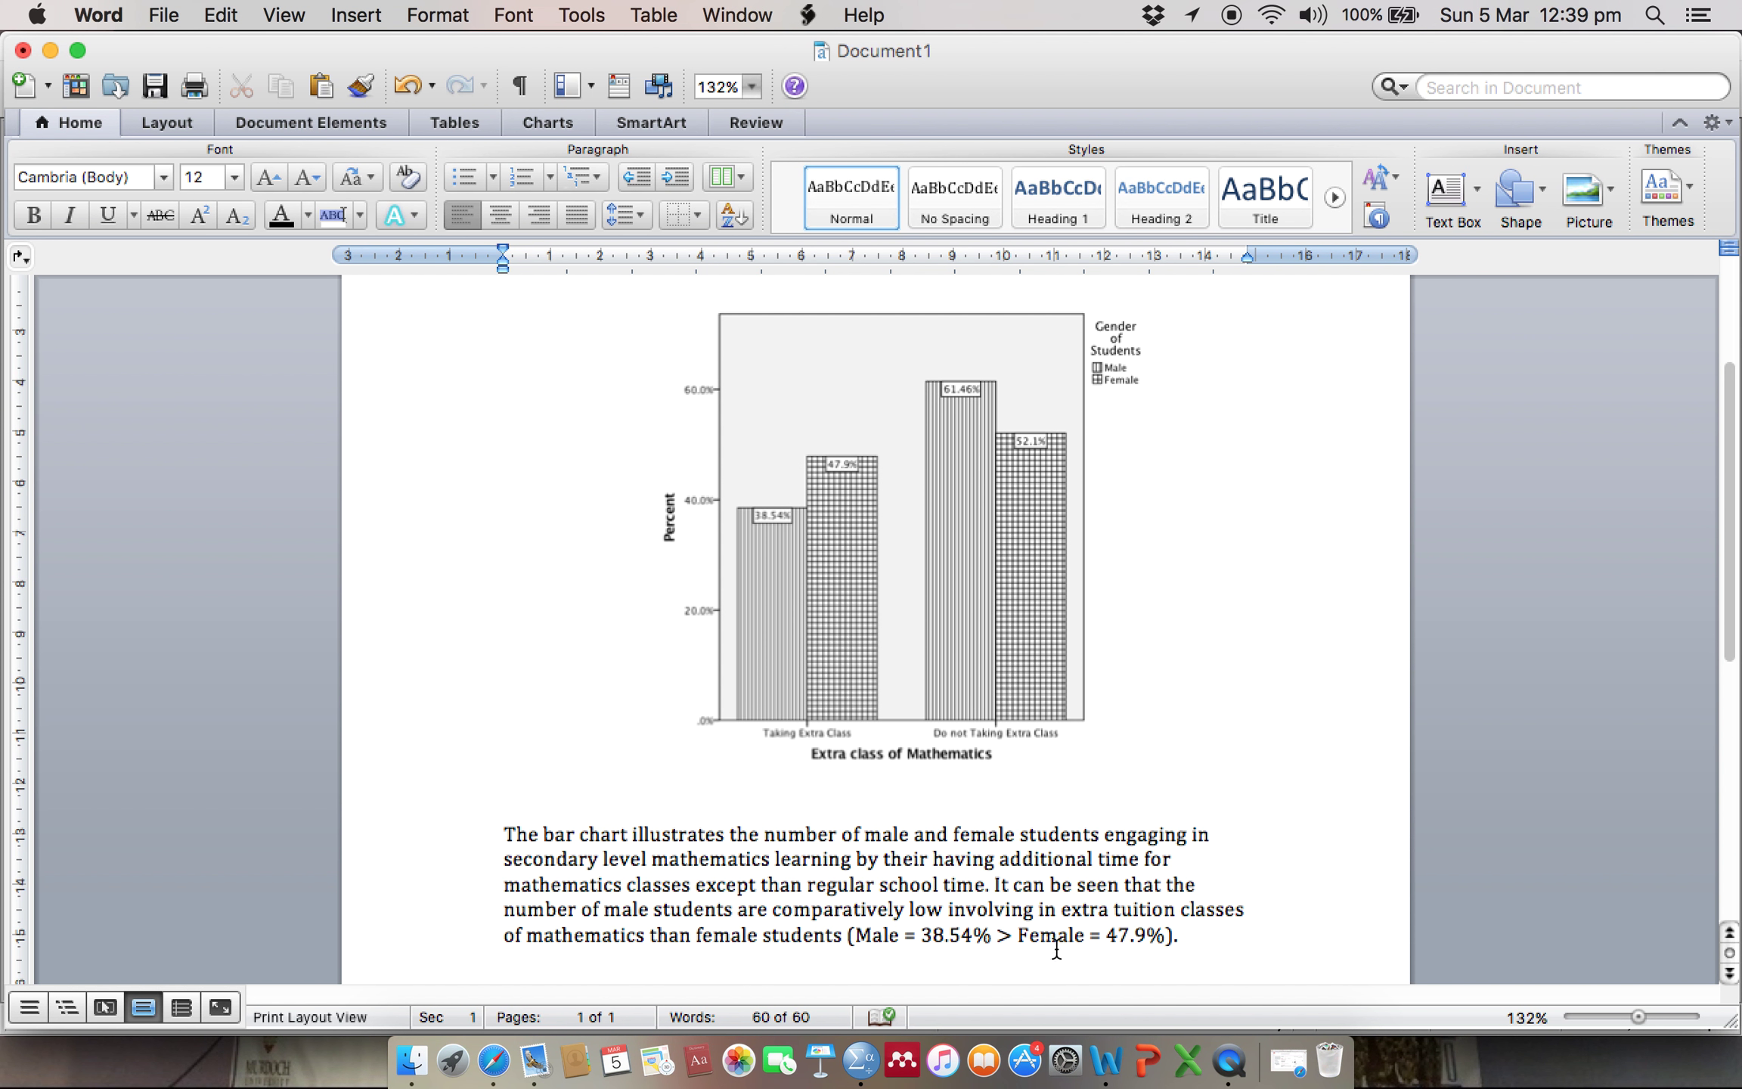
Step: Replace the > with an equation < symbol so it reads Male = 38.54% < Female = 47.9%, then minimise Word
left_click(1010, 938)
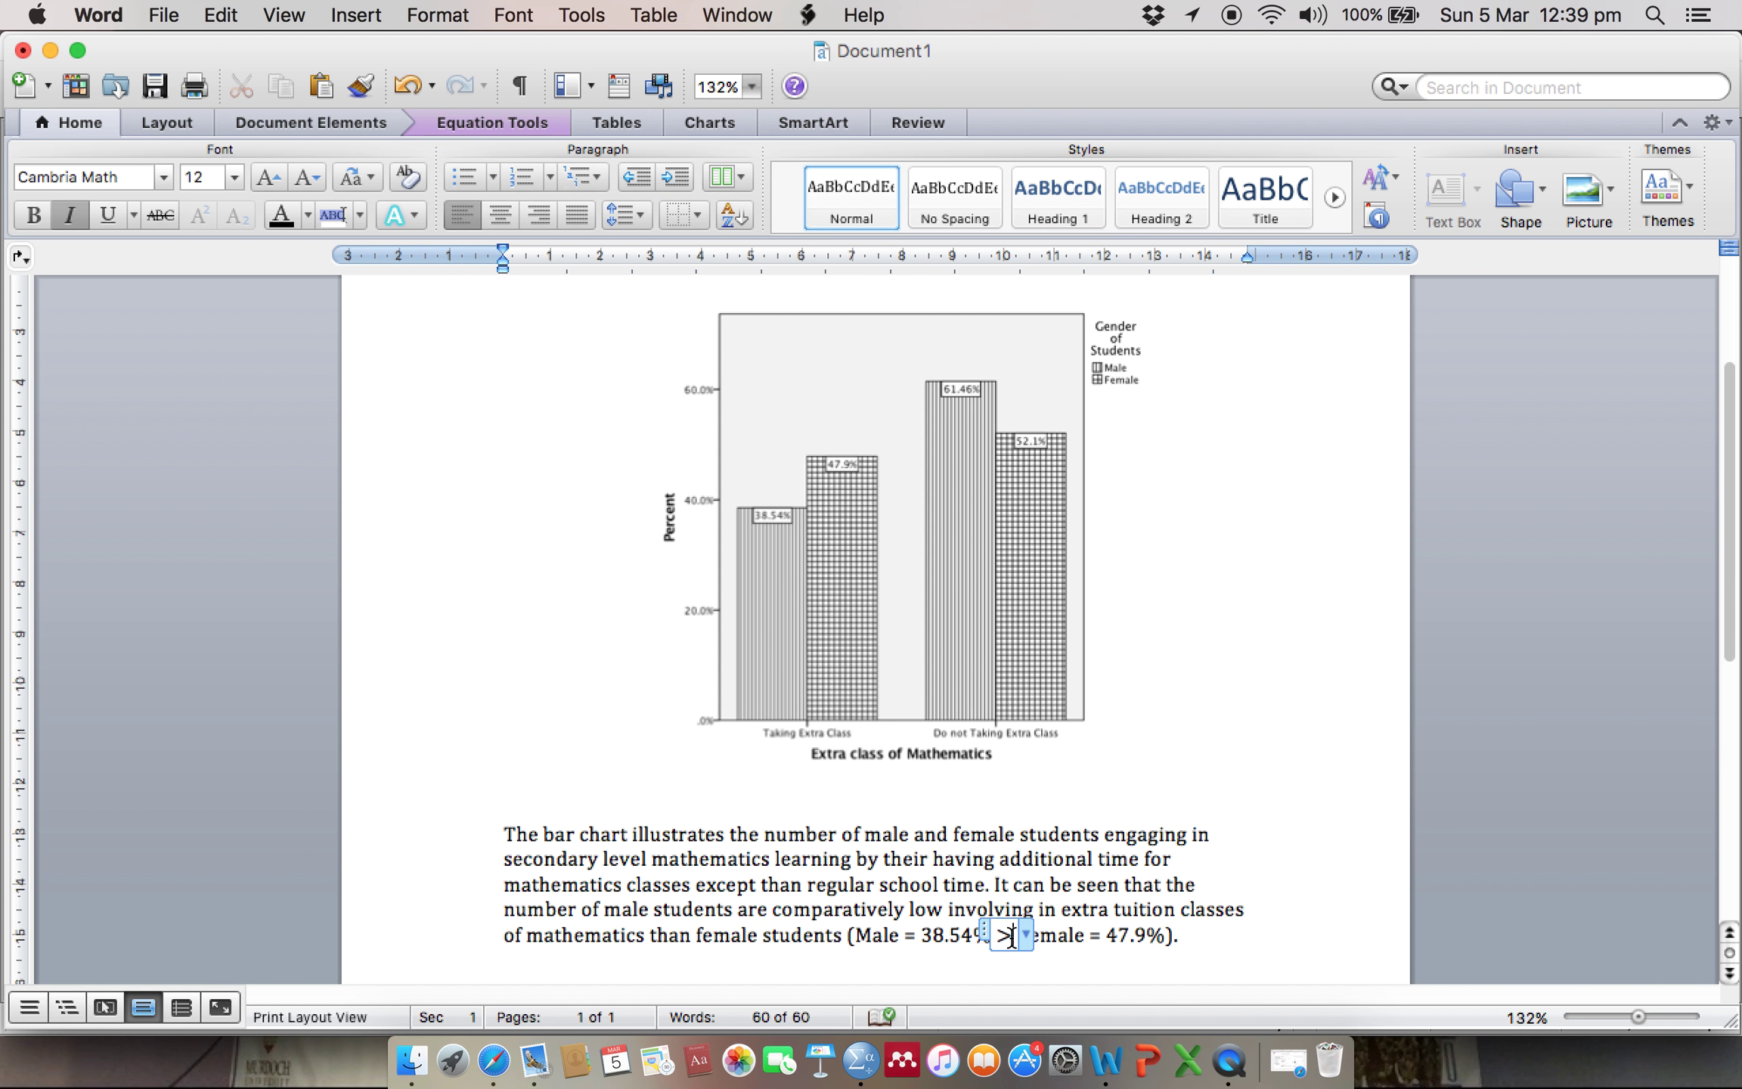
key("BackSpace")
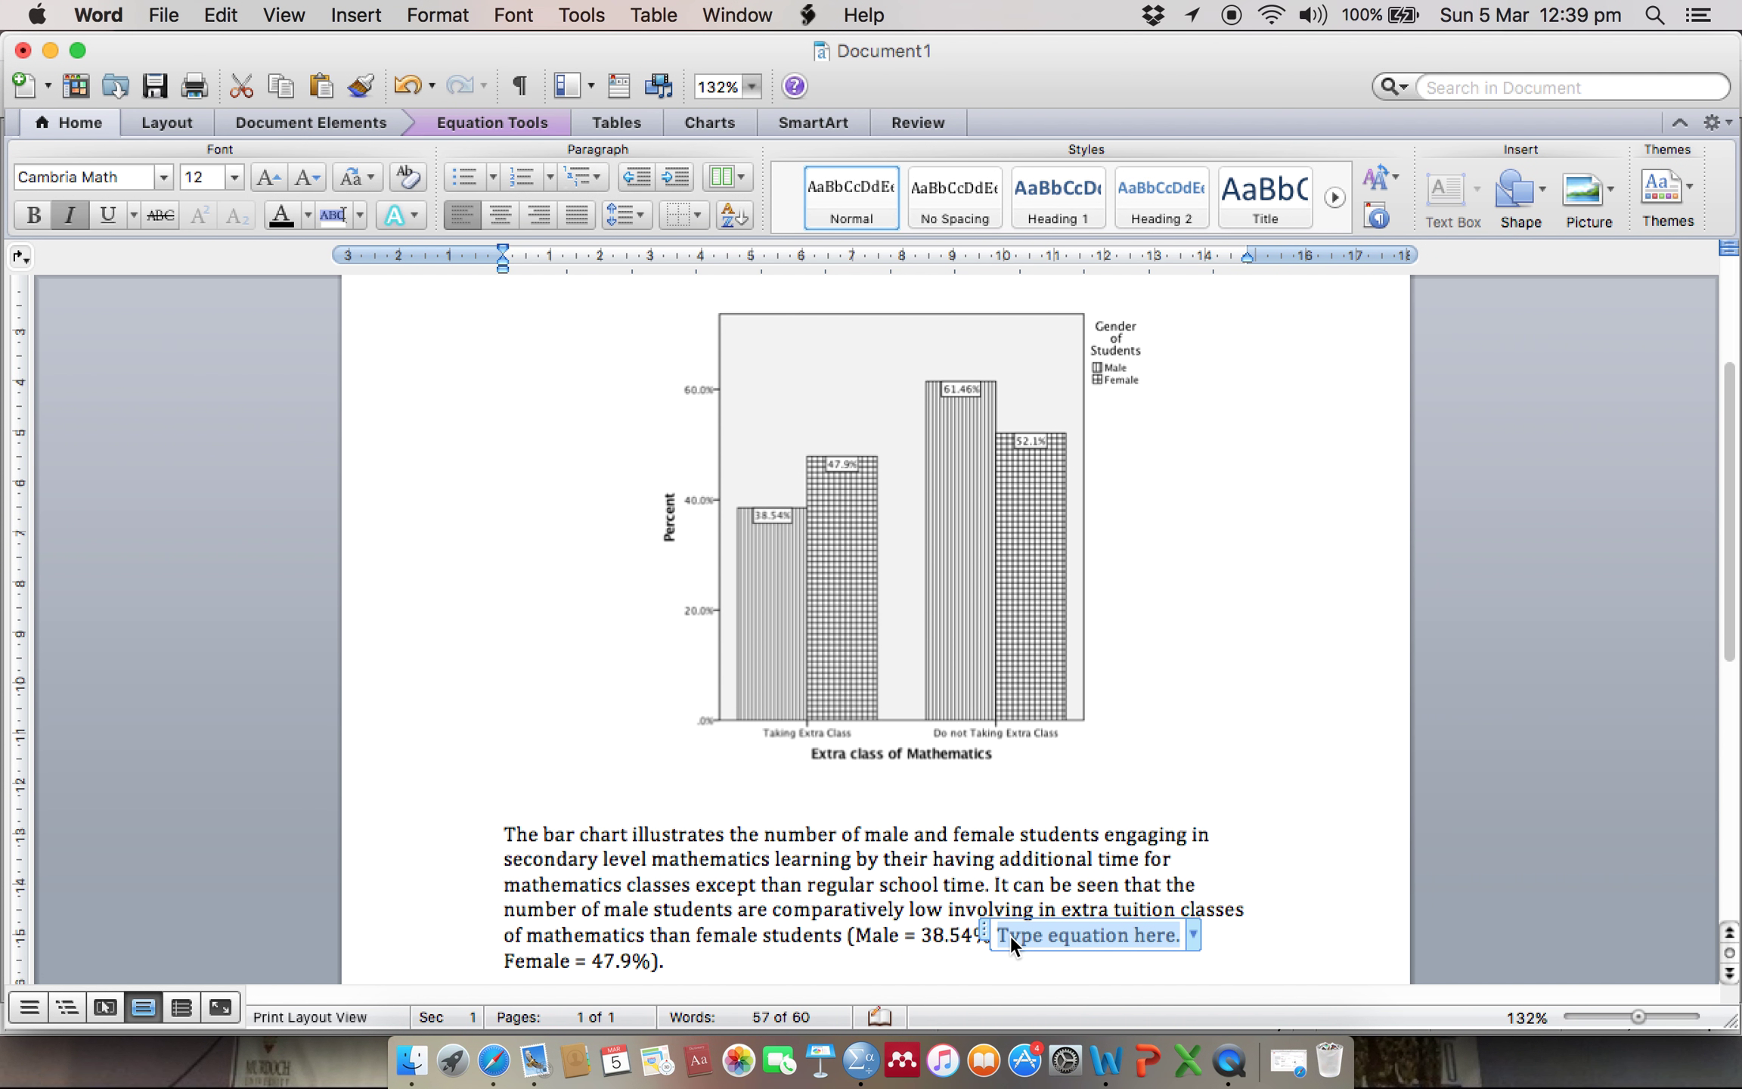
left_click(269, 122)
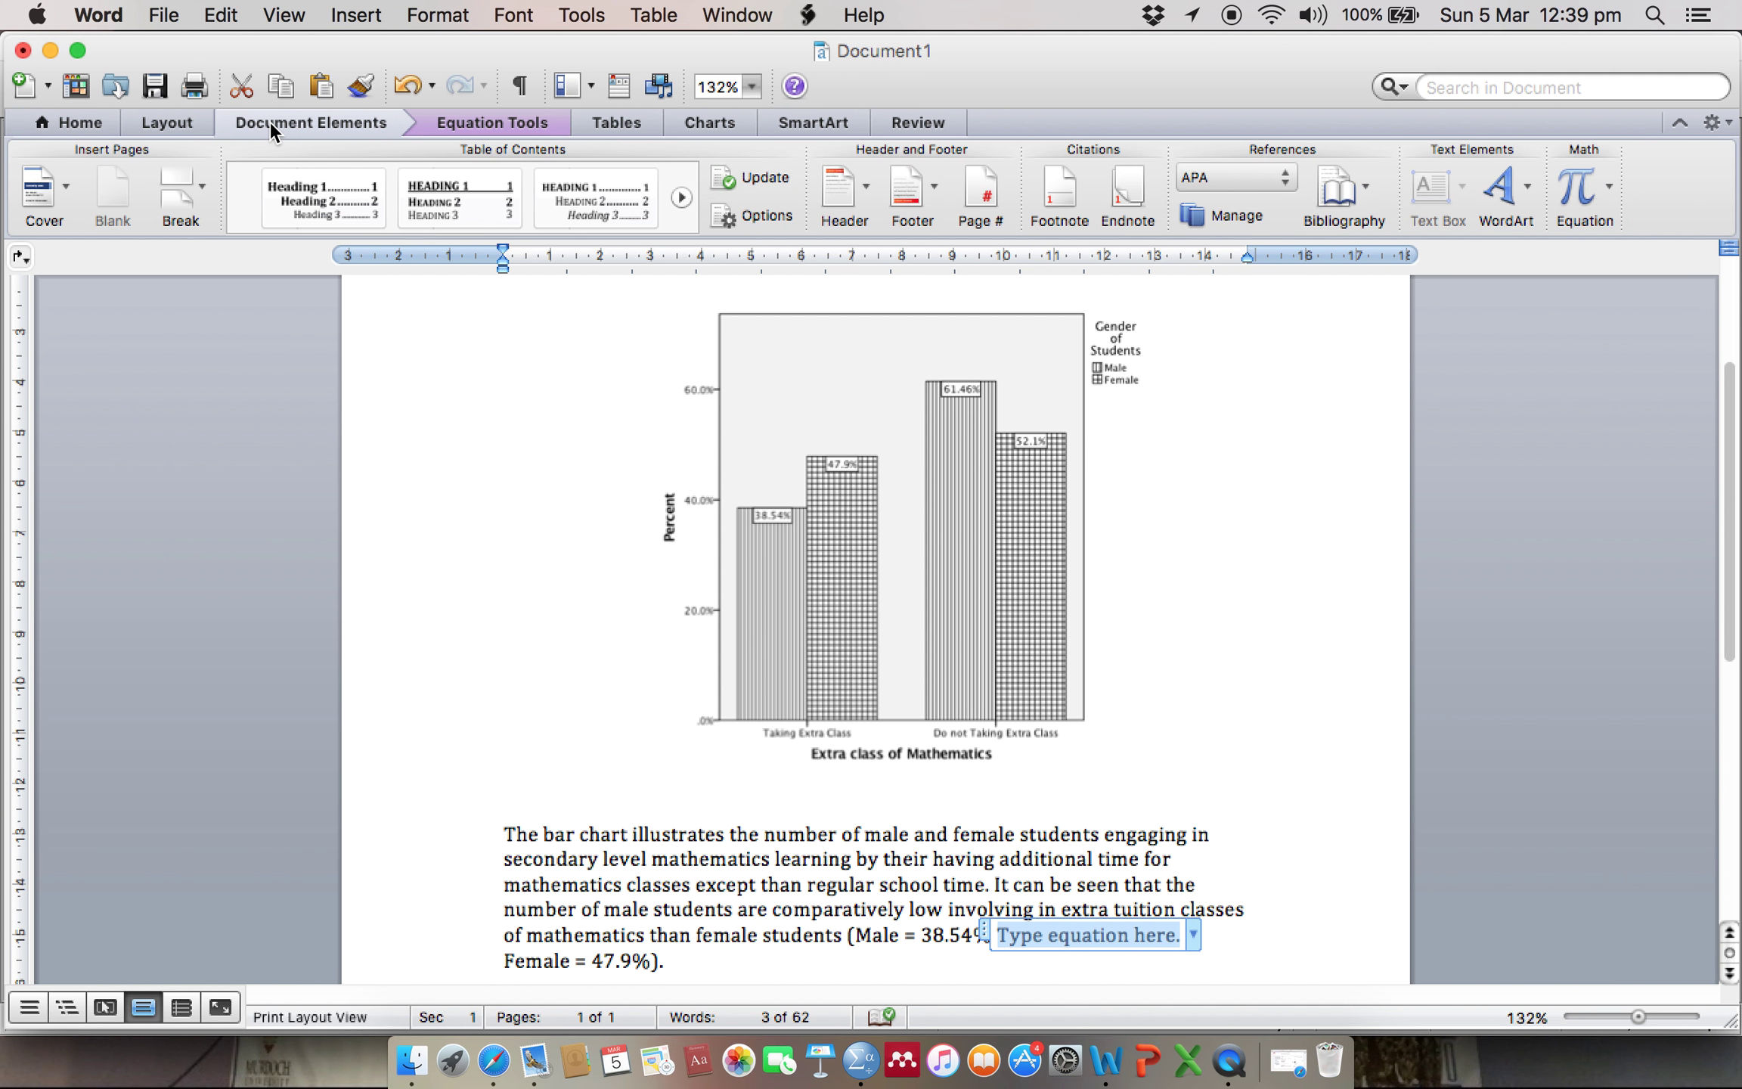
left_click(1570, 195)
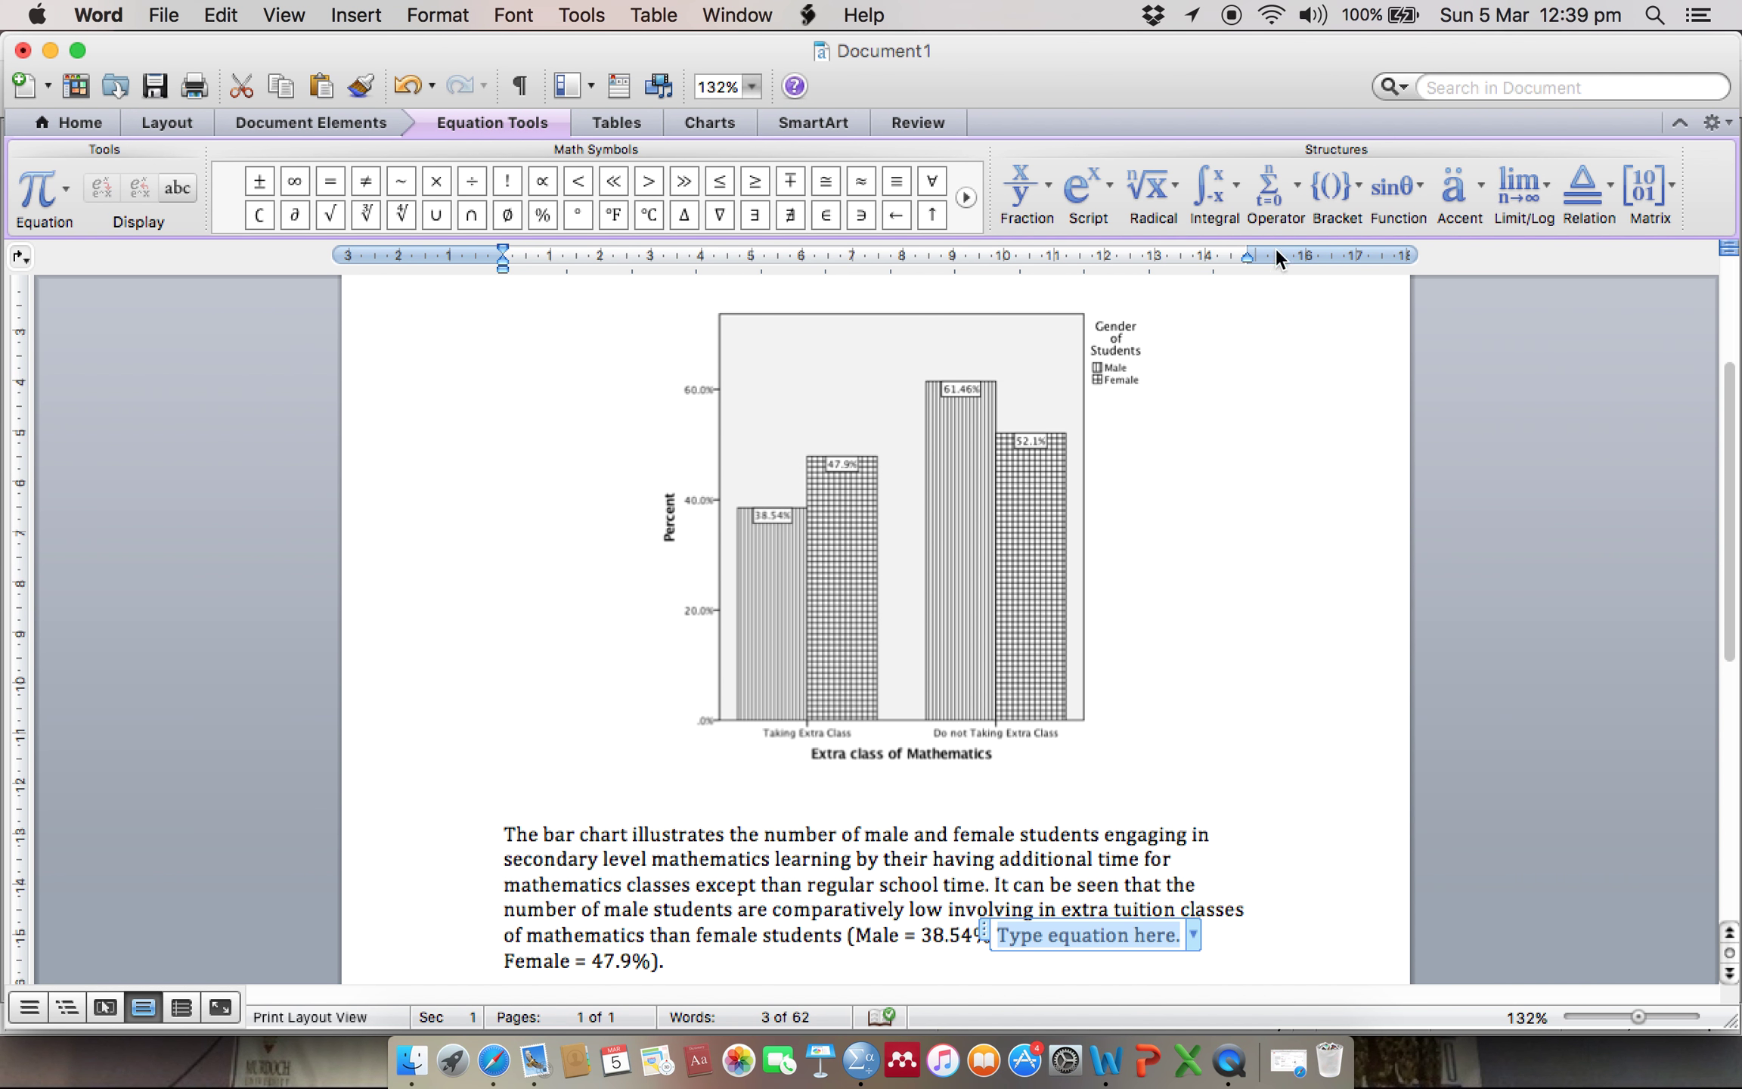
left_click(581, 178)
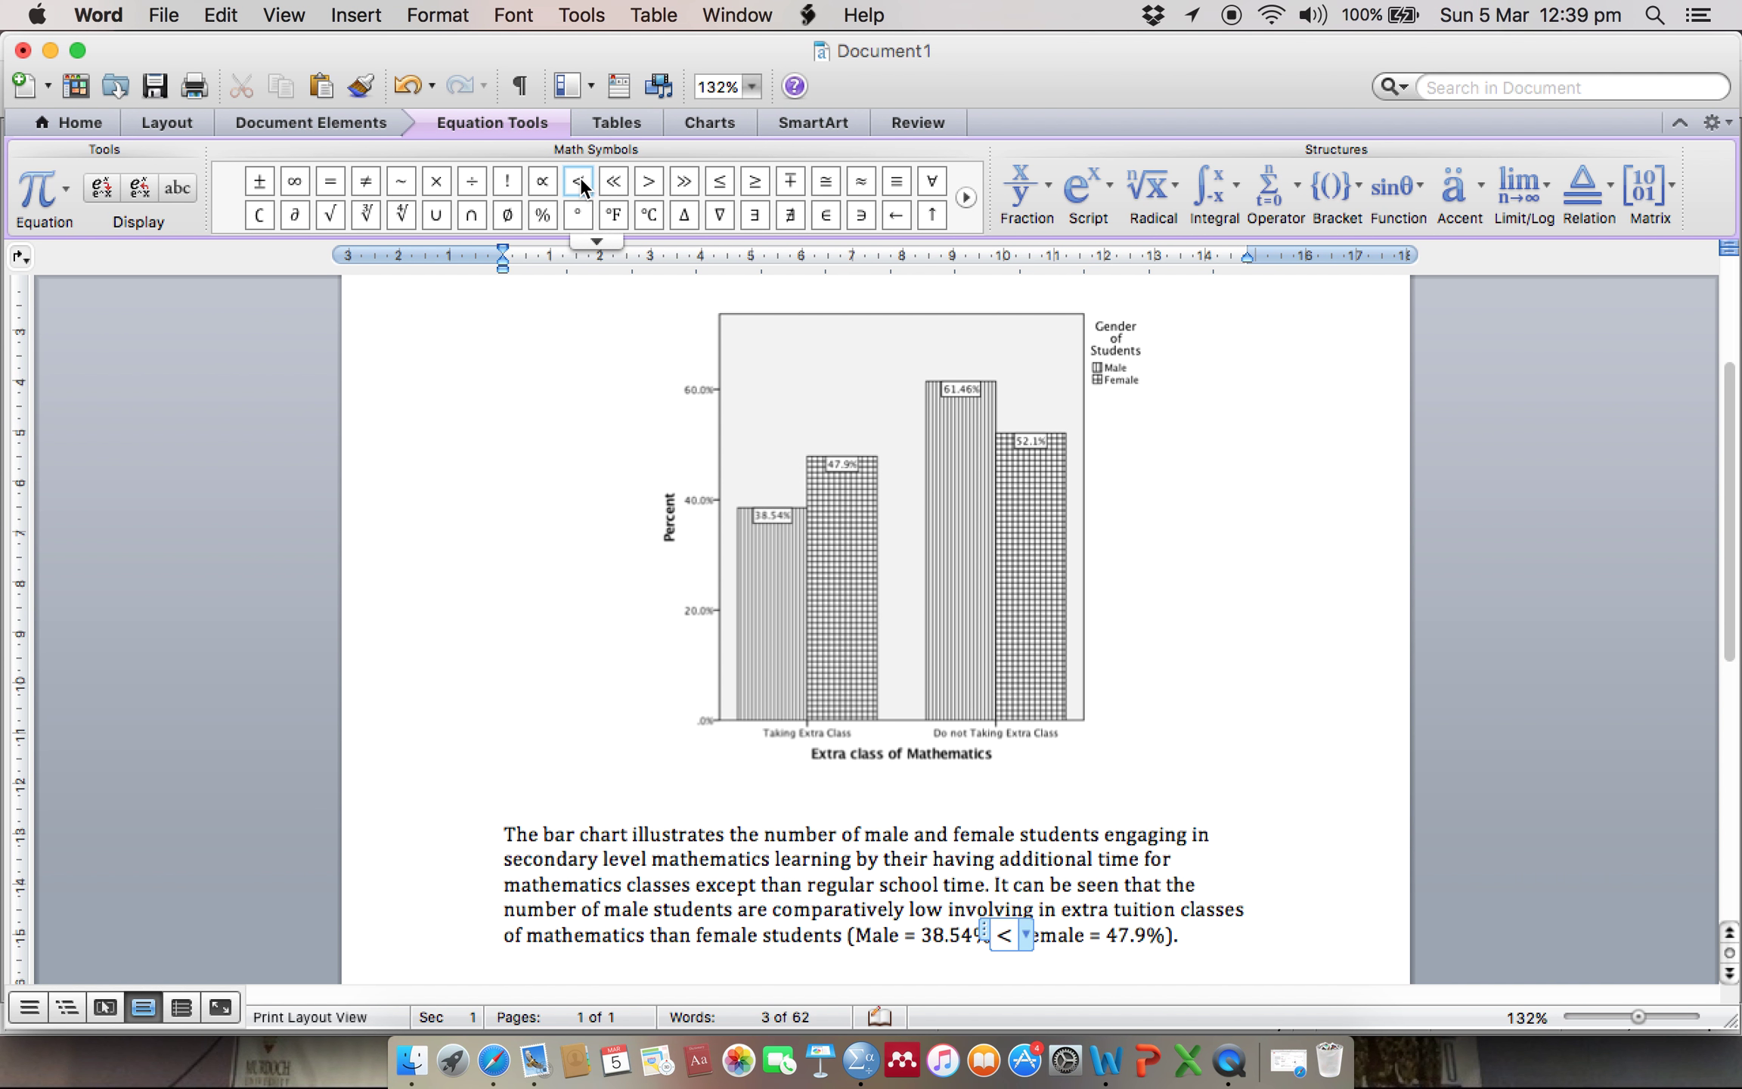
left_click(1333, 781)
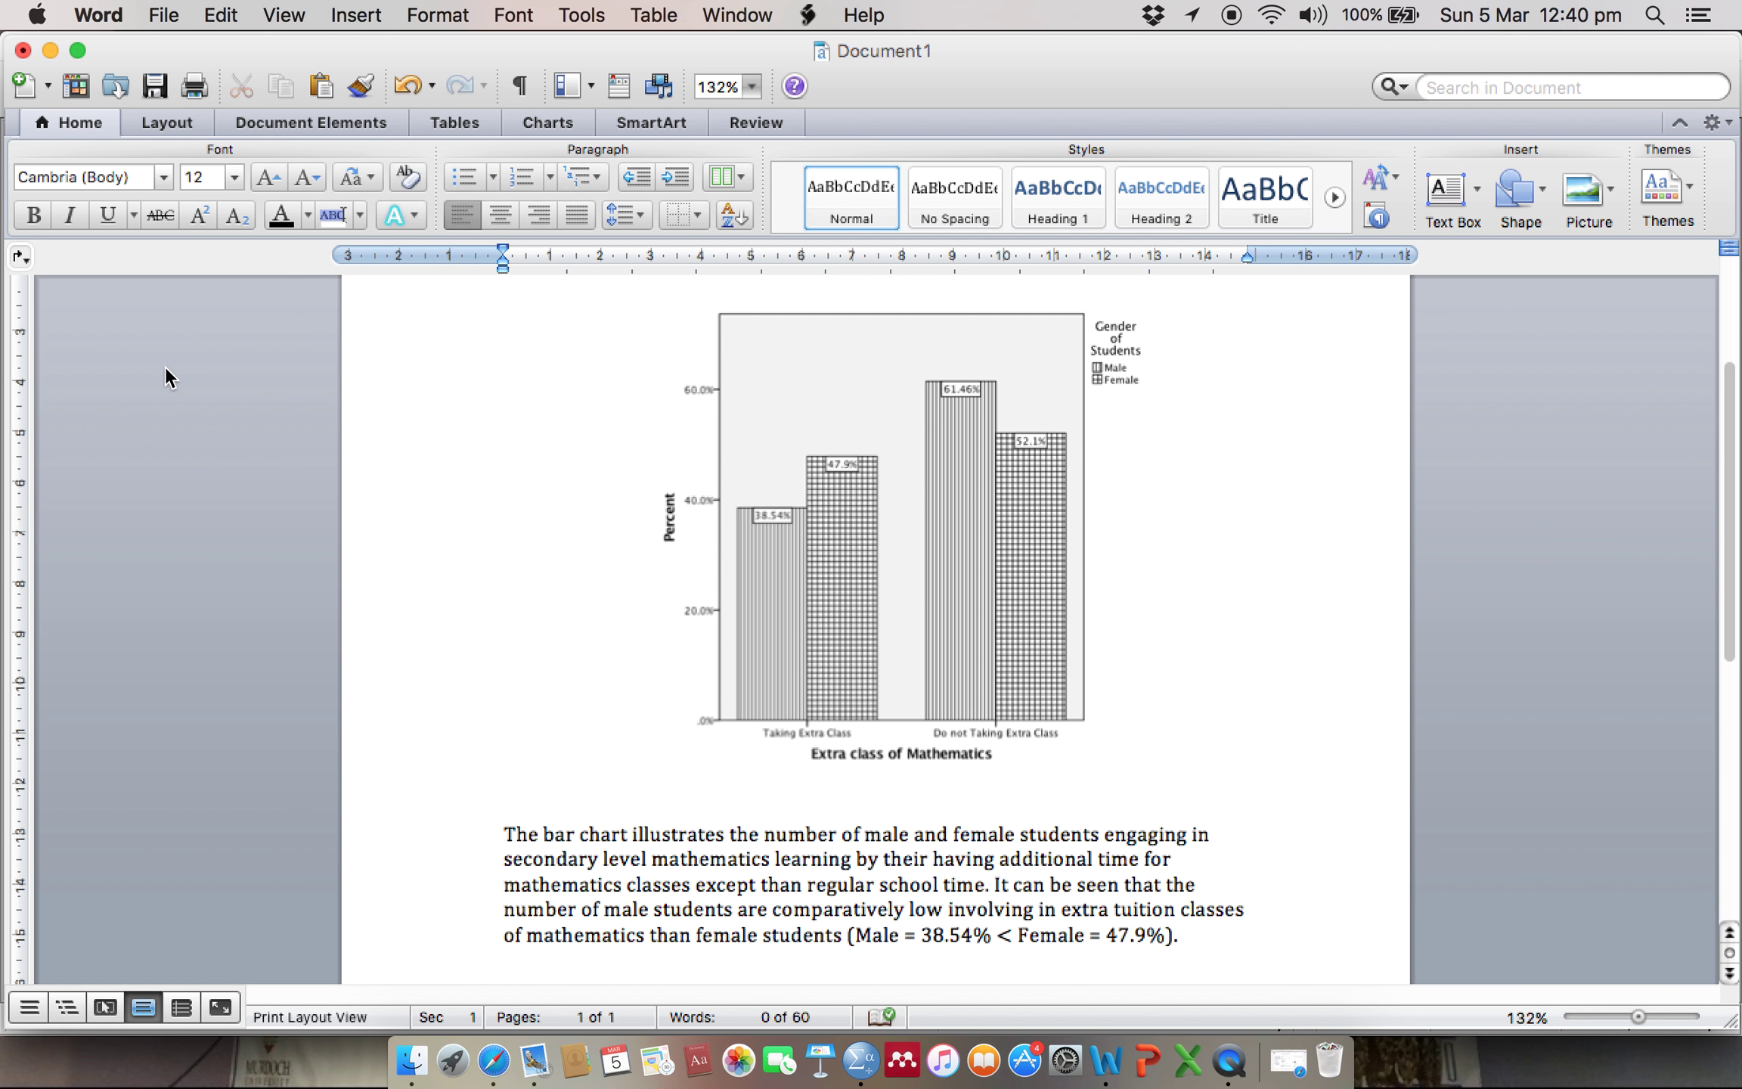
key("shift+Right")
left_click(50, 52)
Step: Minimise the SPSS Viewer and Data Editor windows so only the desktop shows
left_click(1351, 333)
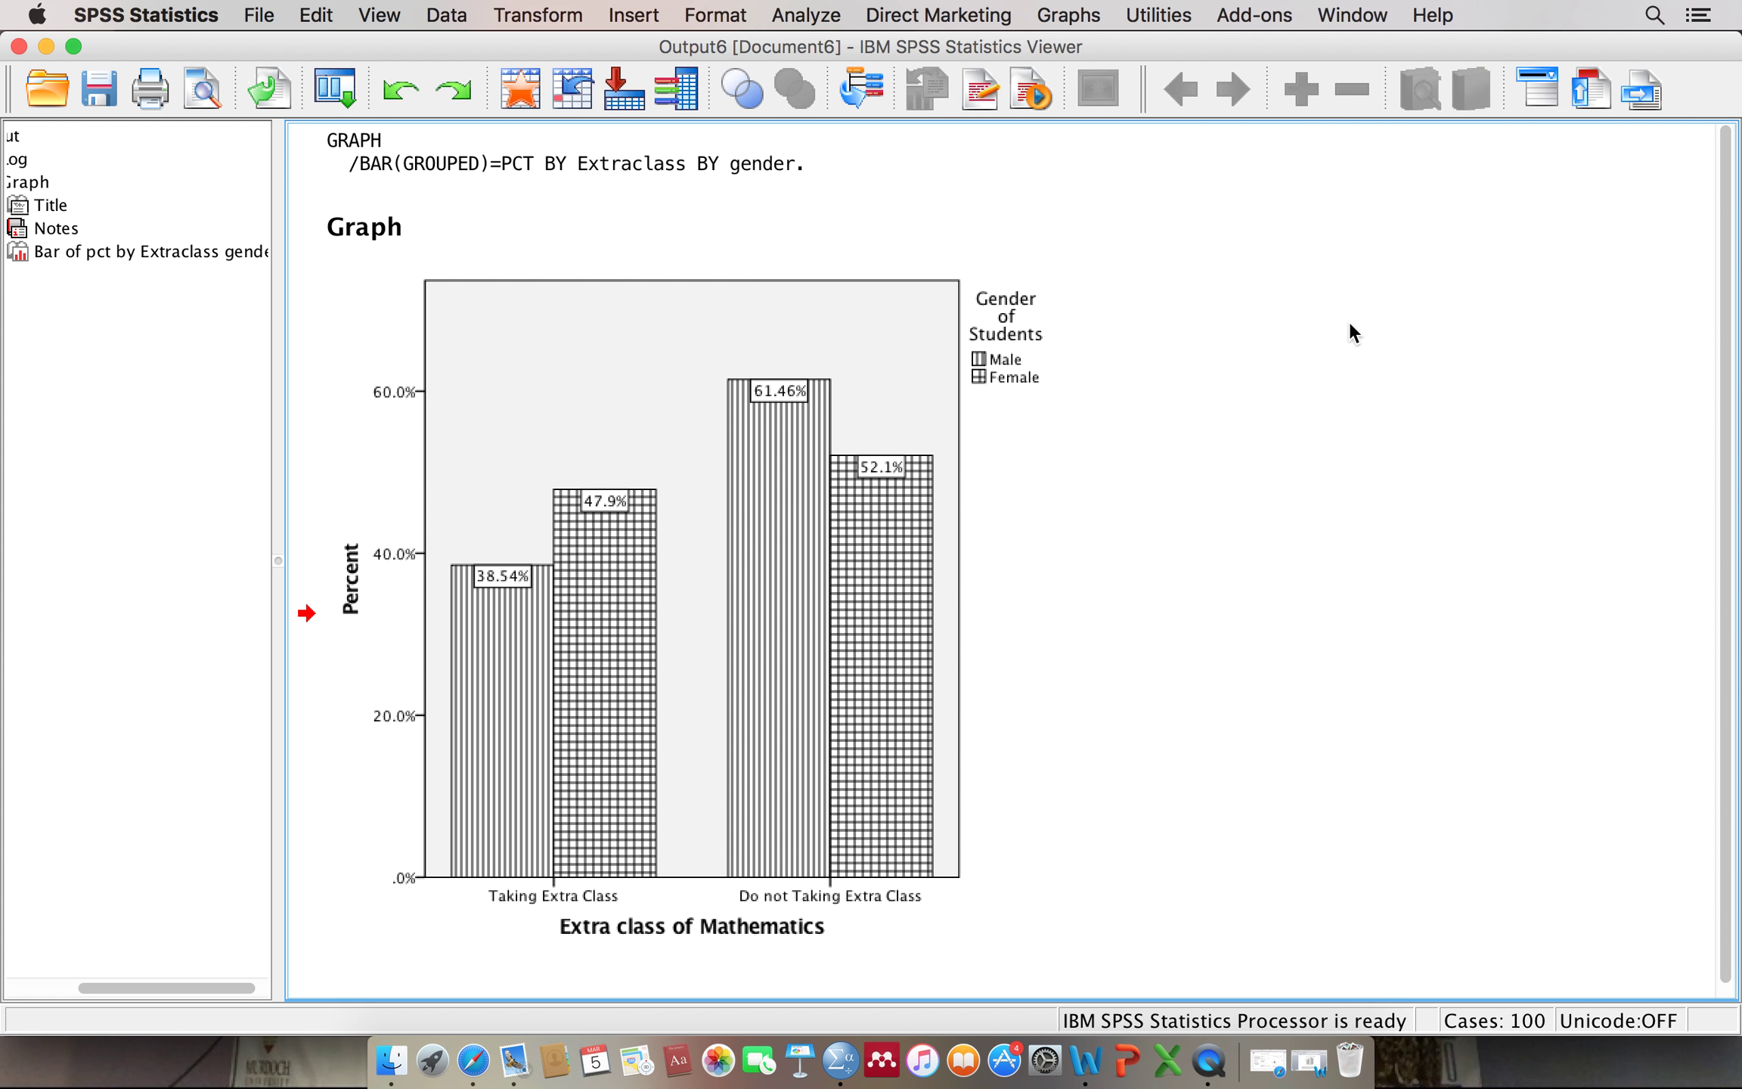
left_click(47, 44)
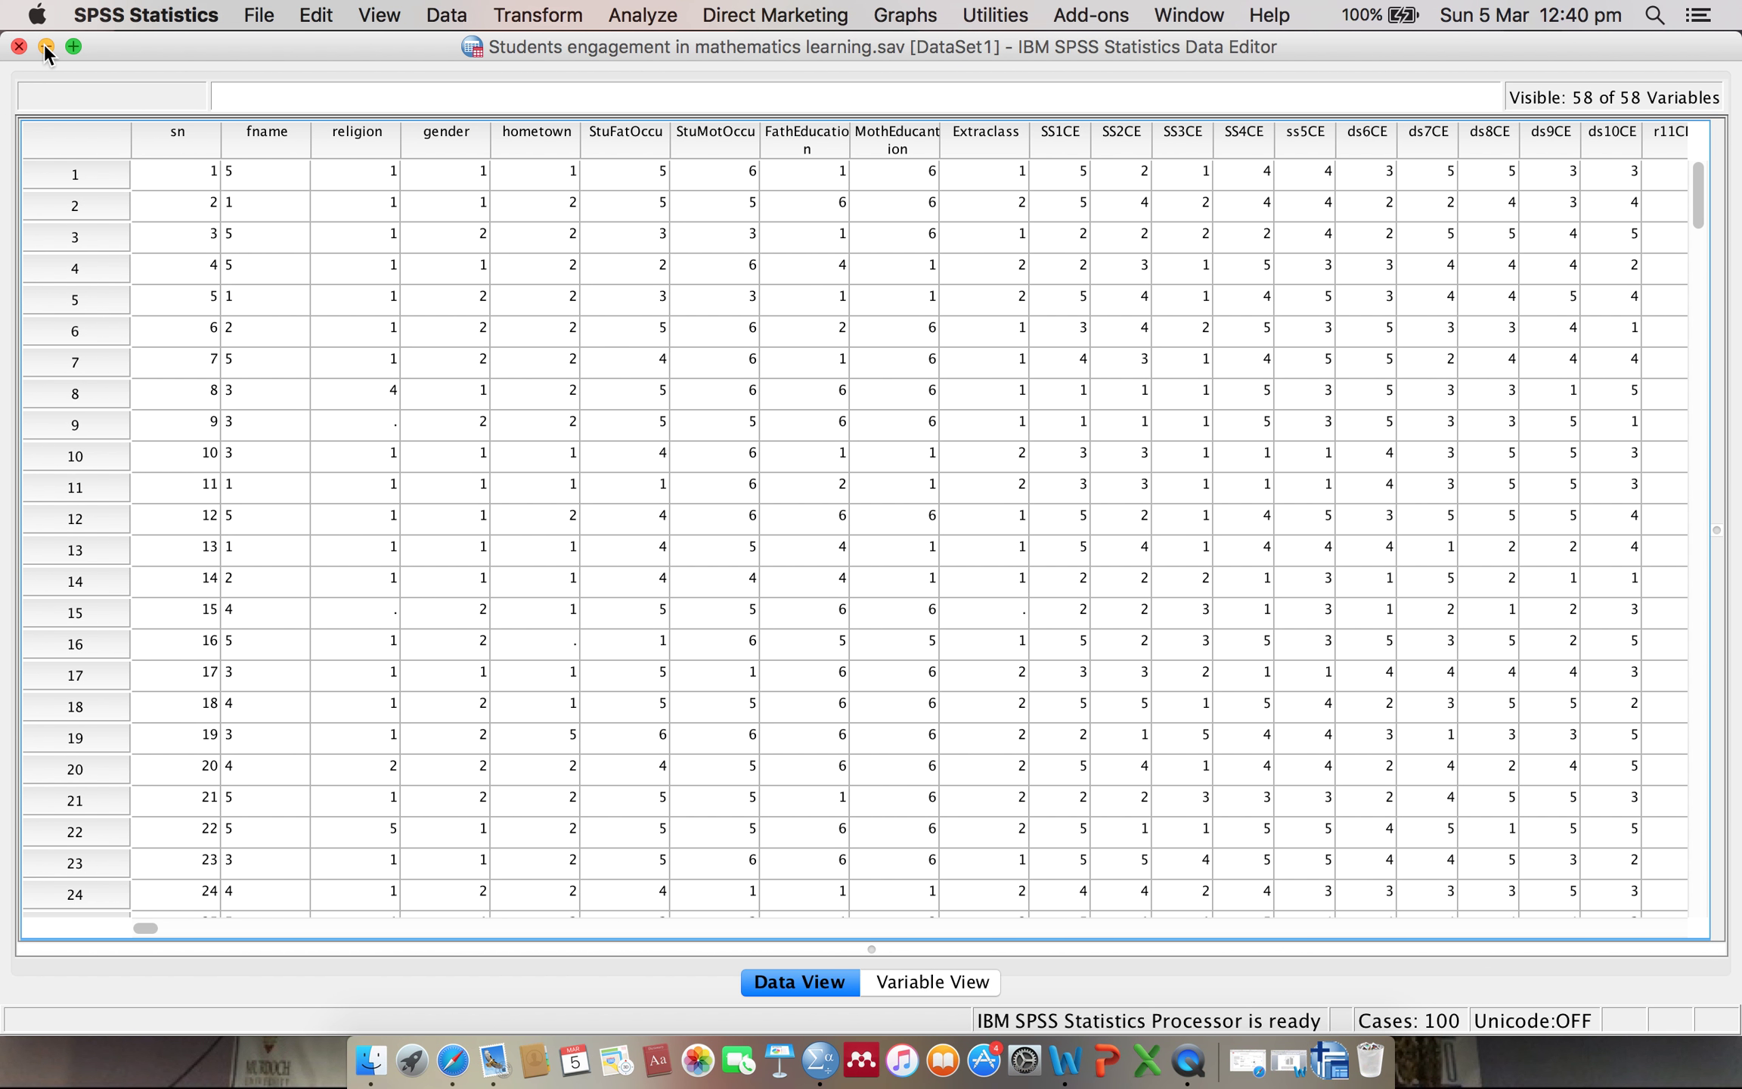
left_click(45, 46)
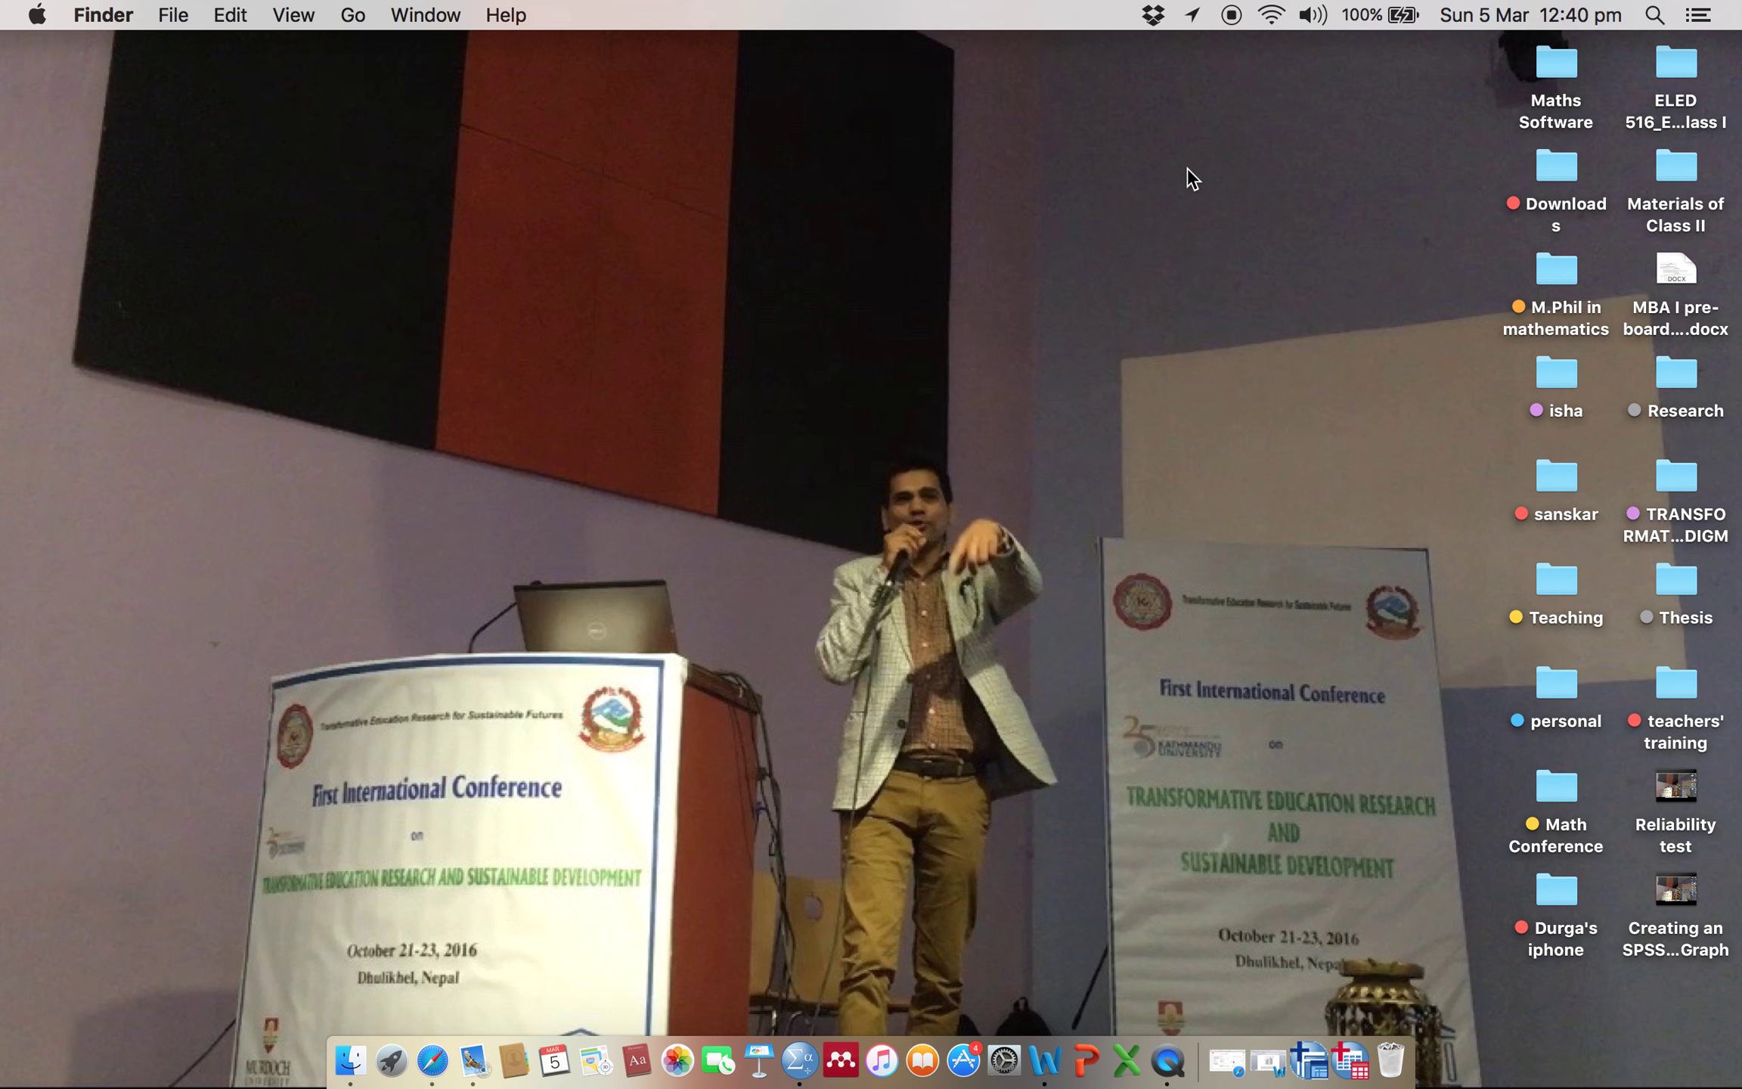